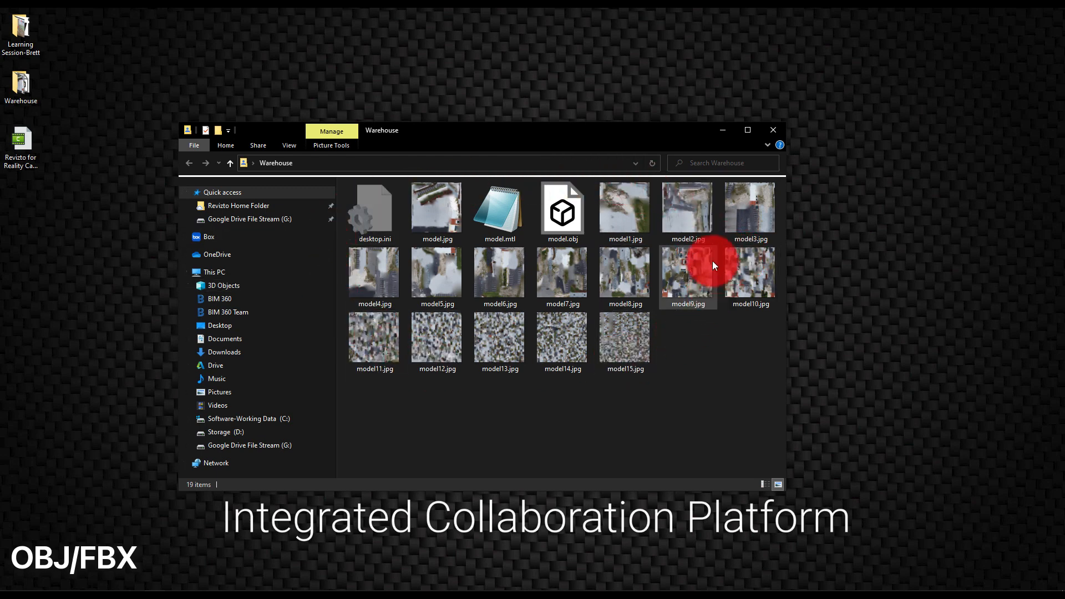
Step: Close the Warehouse folder window and choose its model.obj file for import into the Drone Data Workflow project in Revizto
mouse_move(652, 222)
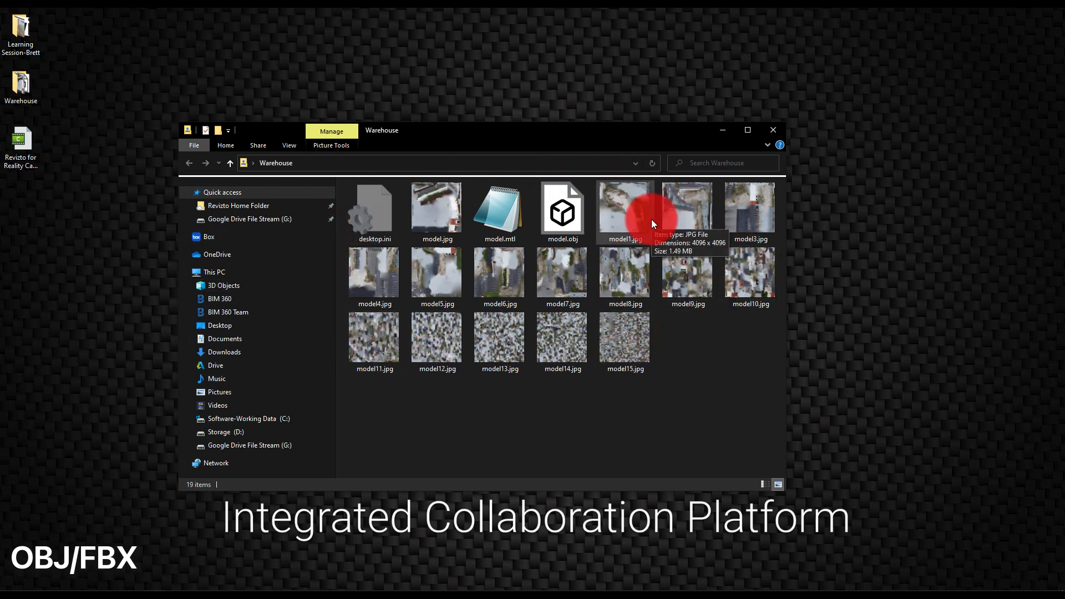
click(765, 130)
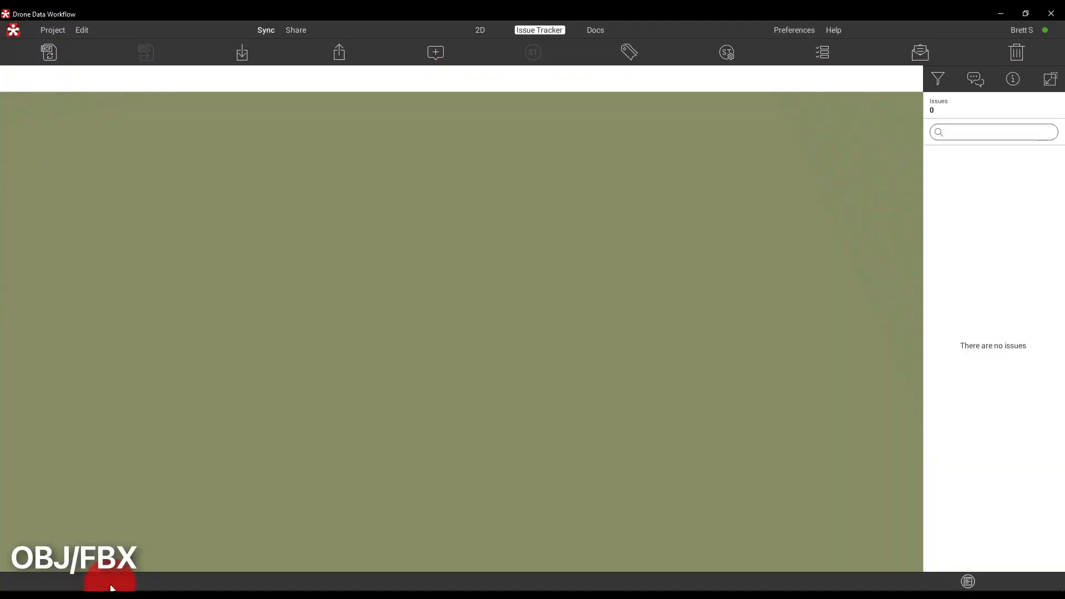
click(327, 193)
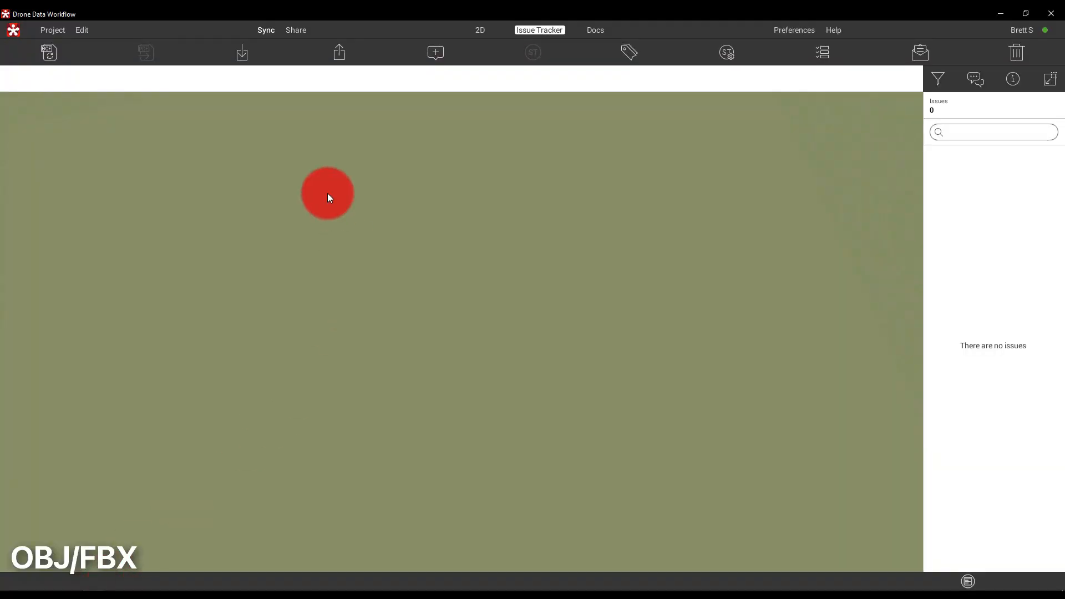
click(43, 33)
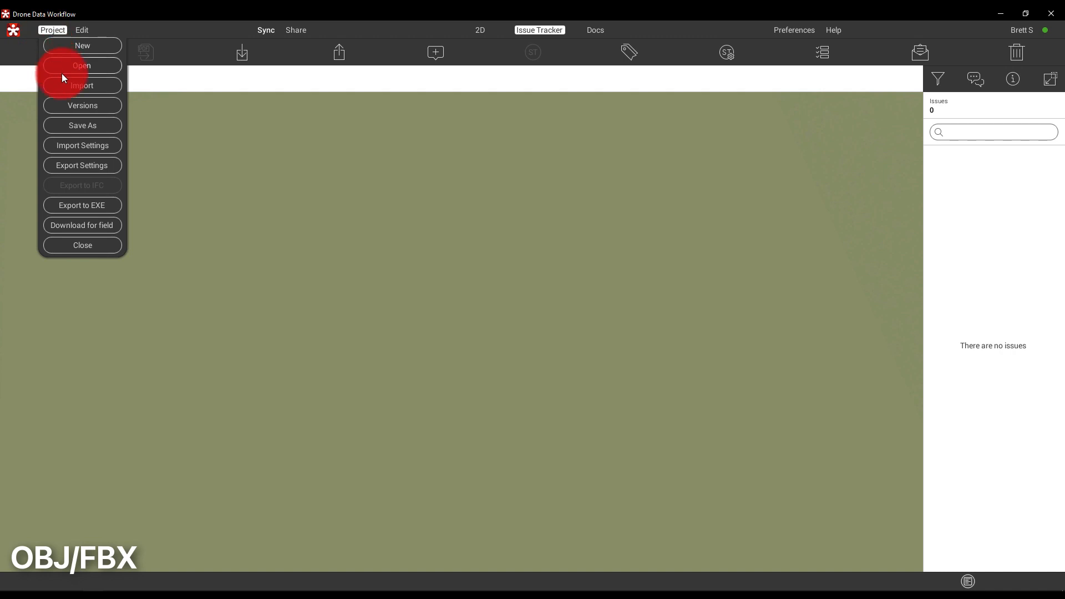
click(71, 88)
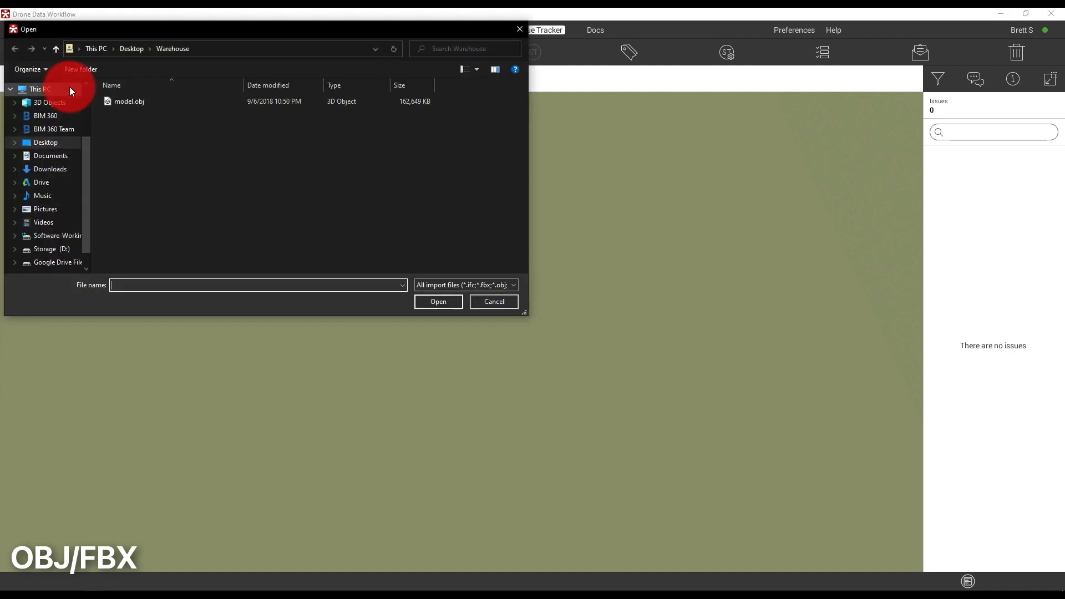
drag(135, 31, 330, 154)
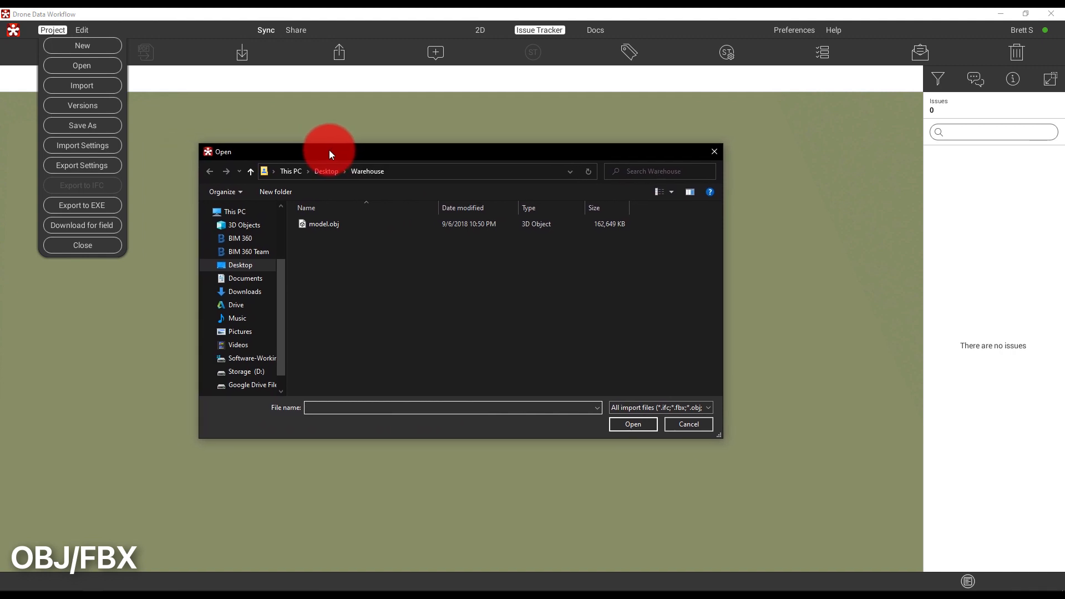
click(340, 225)
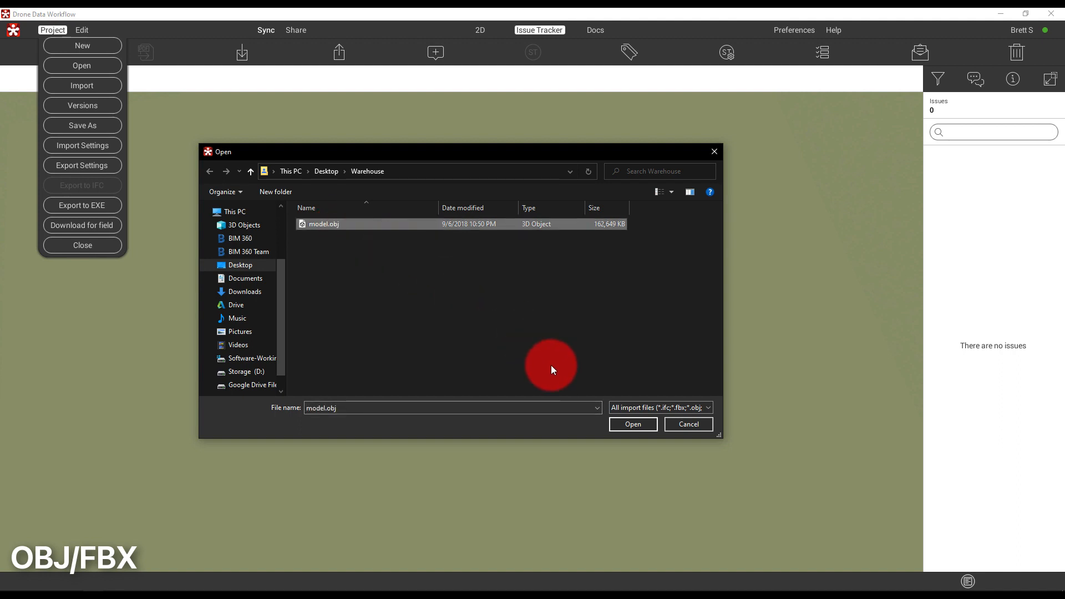
click(623, 424)
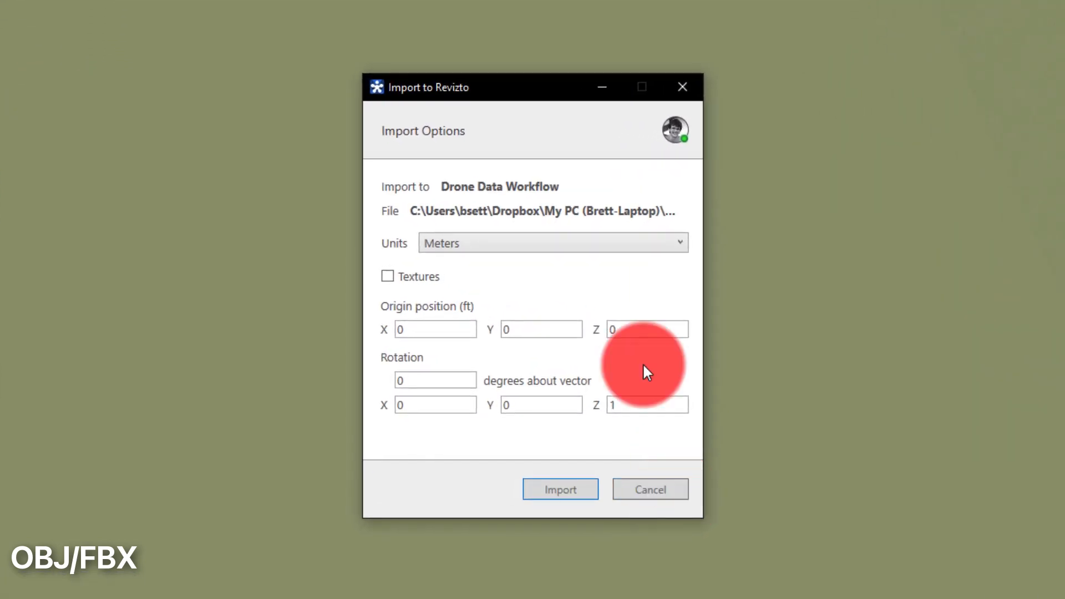
Step: Import model.obj with Meters as the units, textures enabled, and the origin position and rotation angle left at 0
click(577, 245)
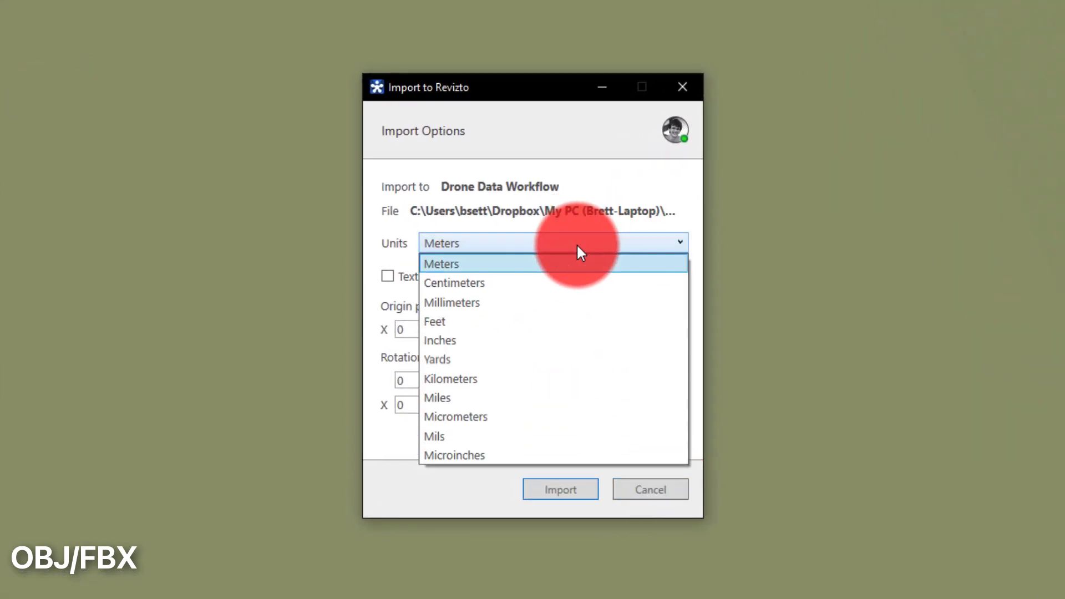
click(577, 245)
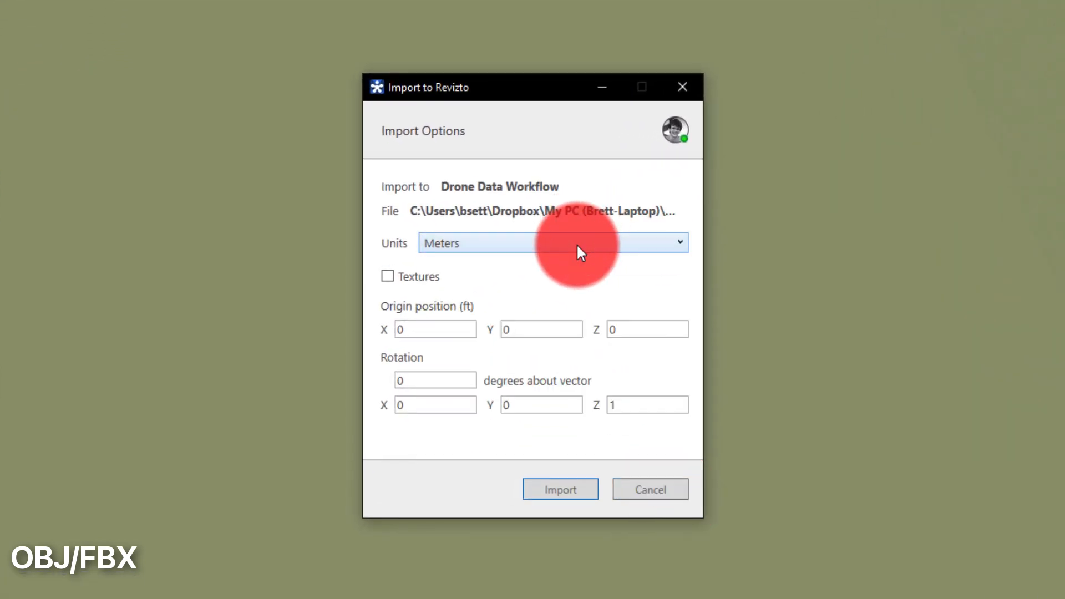
click(388, 279)
click(389, 279)
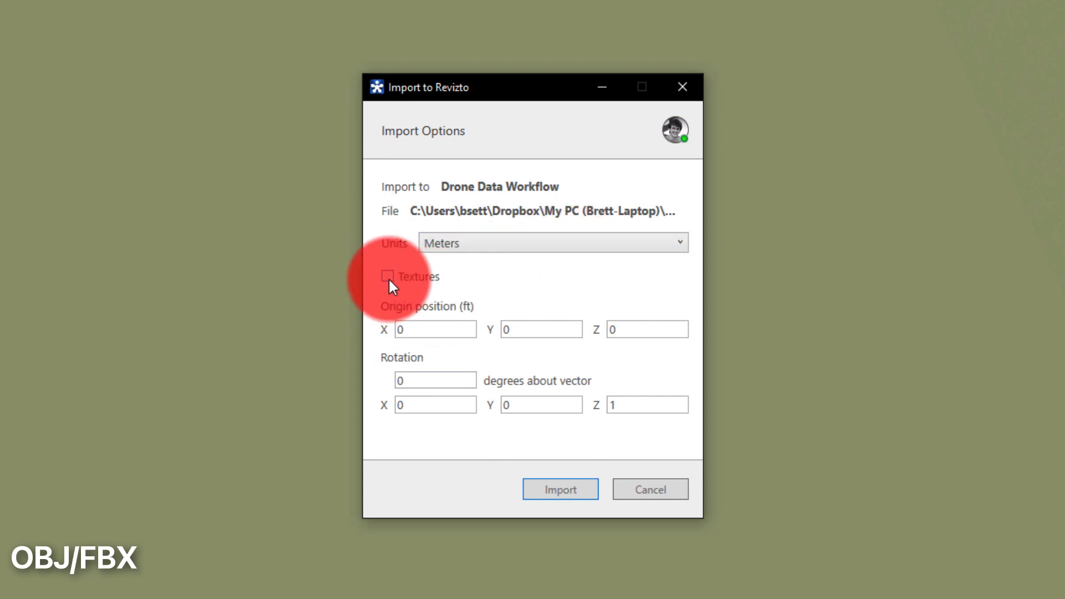
click(423, 329)
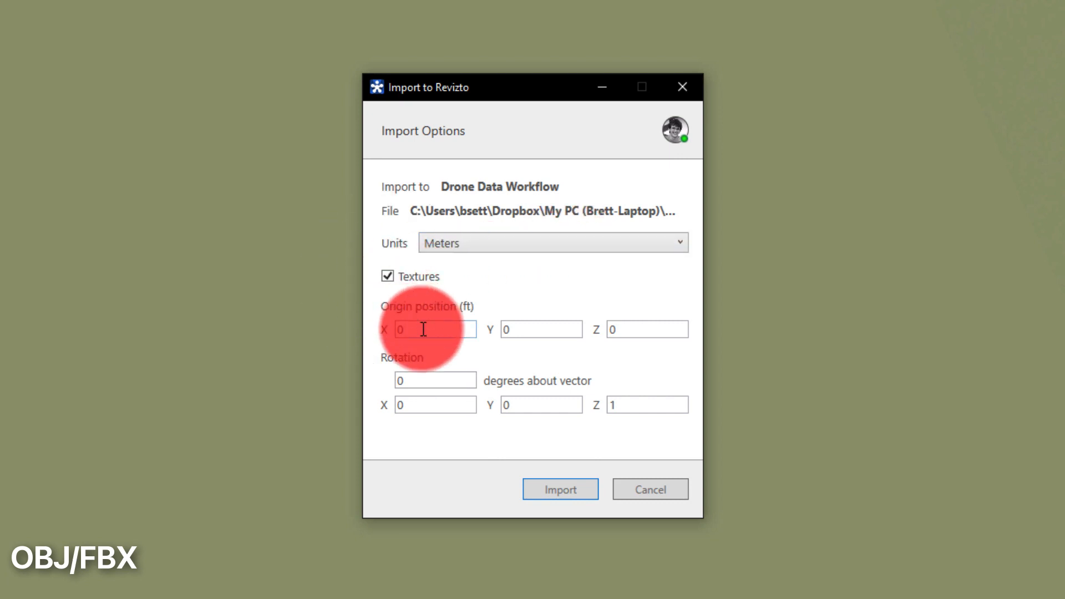
click(679, 335)
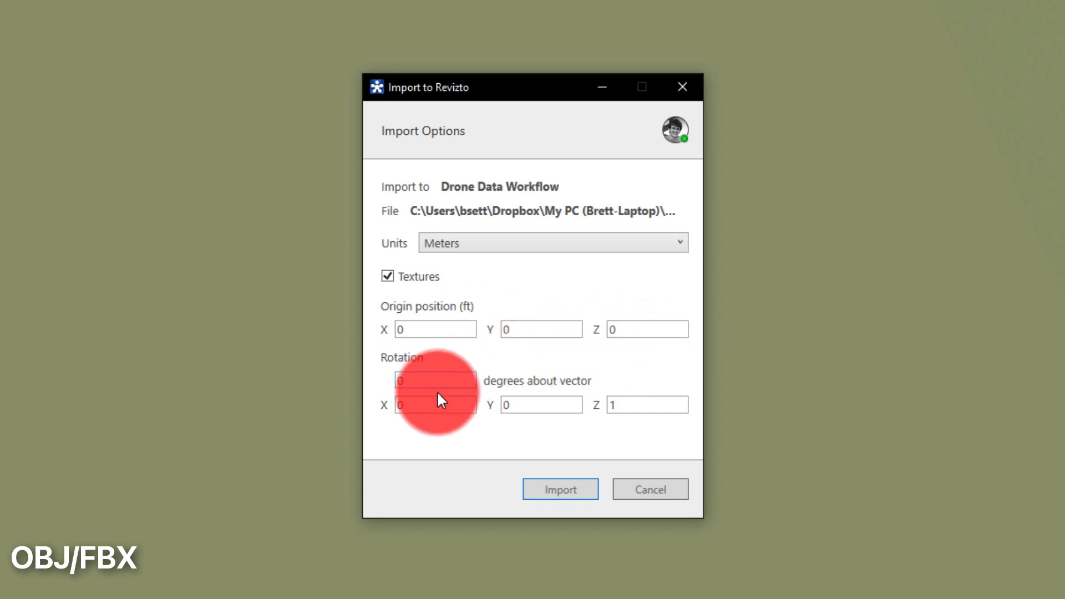
click(558, 488)
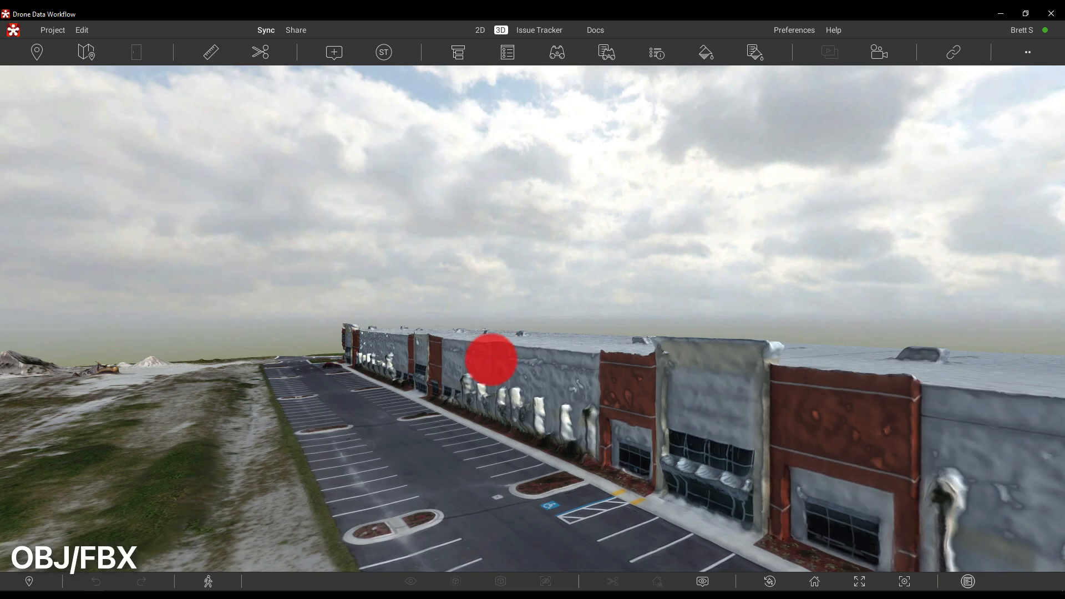
Step: Examine the imported warehouse model and its surrounding site from above, from the front and from an oblique angle
scroll(488, 355, up, 5)
scroll(462, 497, down, 5)
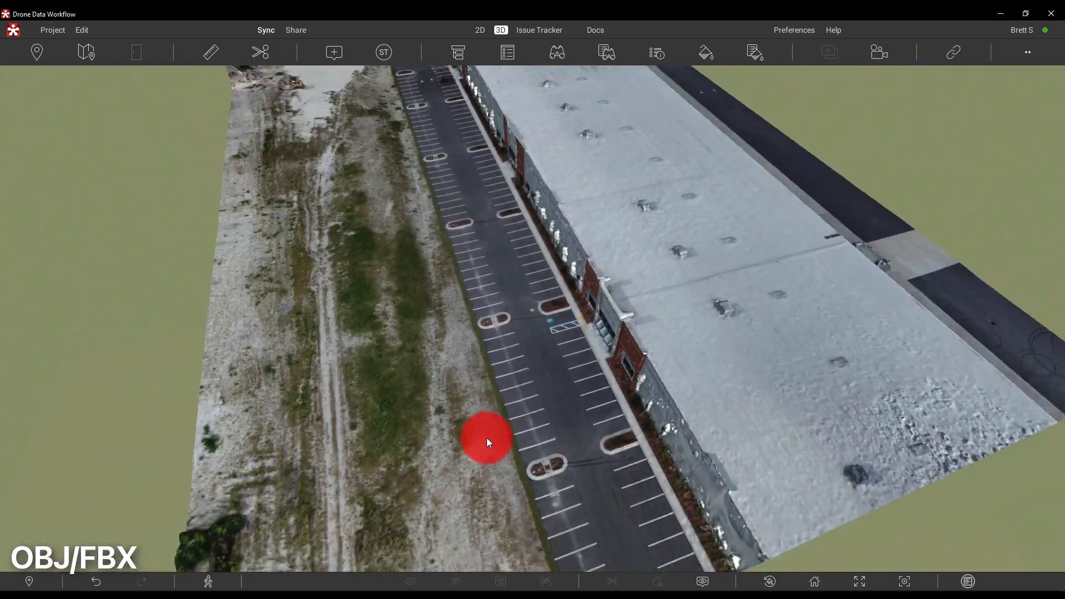
scroll(486, 437, down, 5)
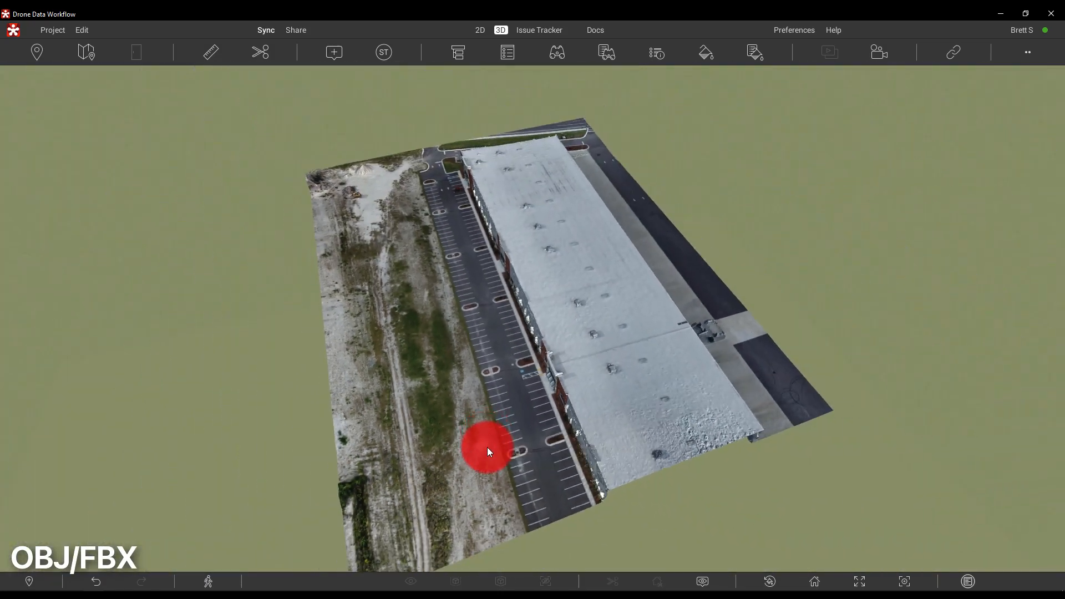
mouse_move(487, 447)
middle_down()
mouse_move(491, 421)
mouse_move(488, 430)
middle_up()
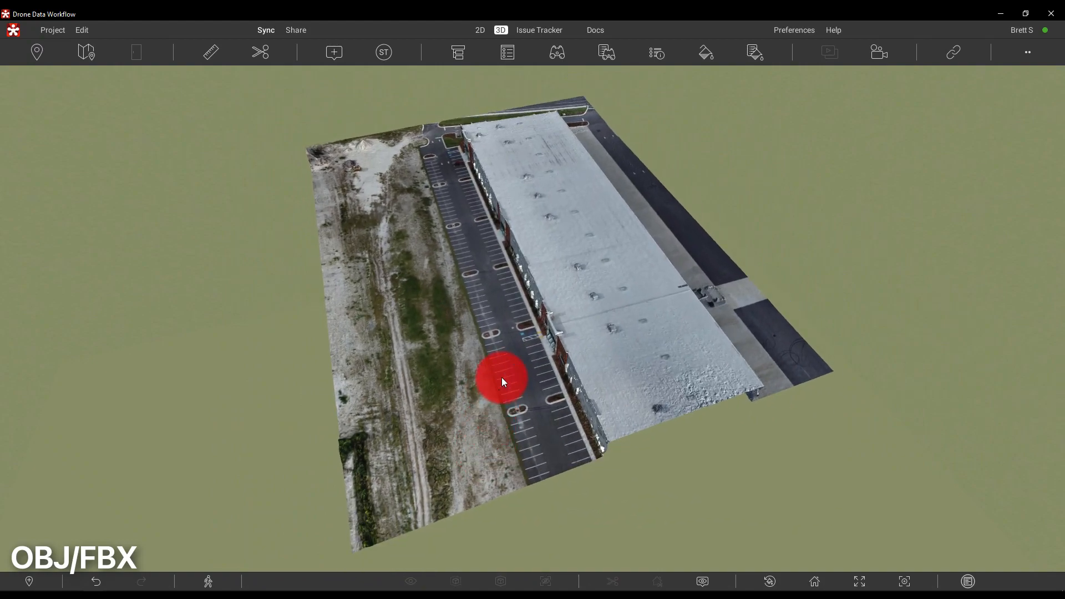
mouse_move(501, 377)
mouse_down()
mouse_move(486, 331)
mouse_move(441, 273)
mouse_move(344, 263)
mouse_move(492, 357)
mouse_move(611, 363)
mouse_move(723, 328)
mouse_move(708, 328)
mouse_up()
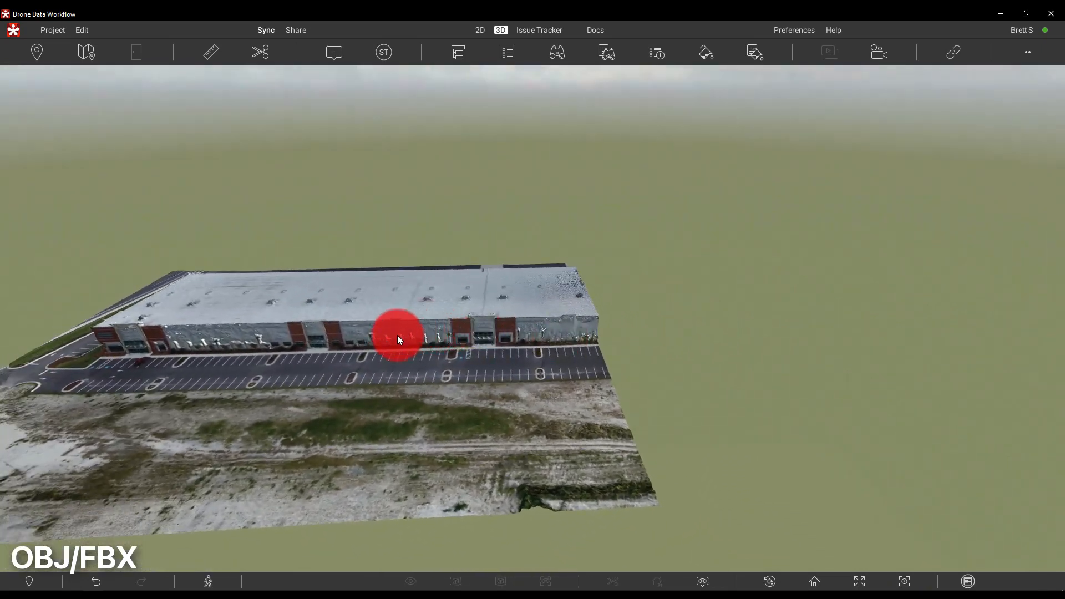
middle_drag(412, 328, 489, 308)
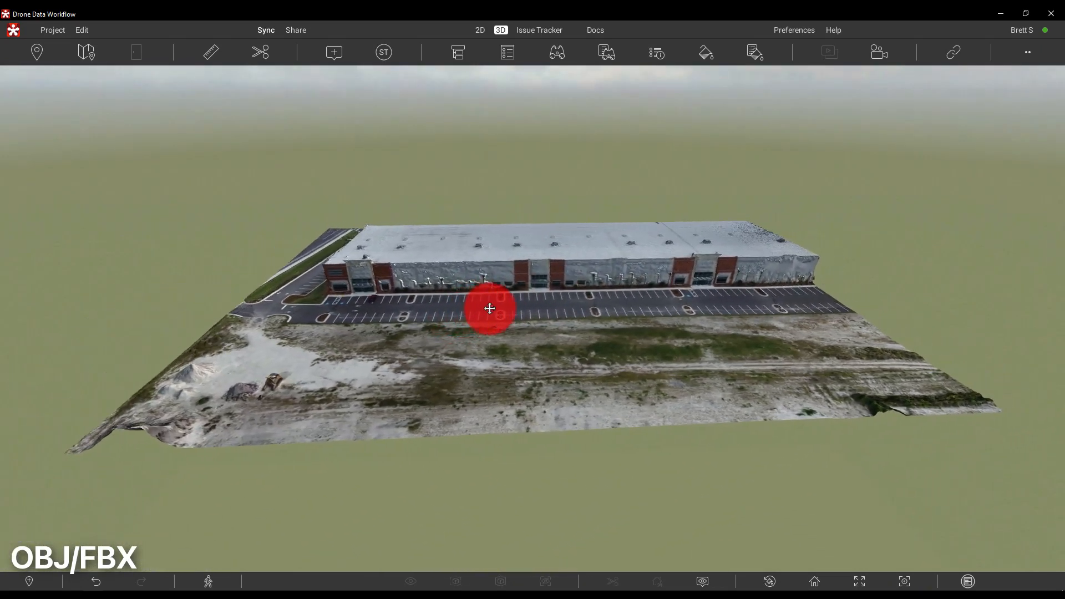
drag(499, 312, 477, 328)
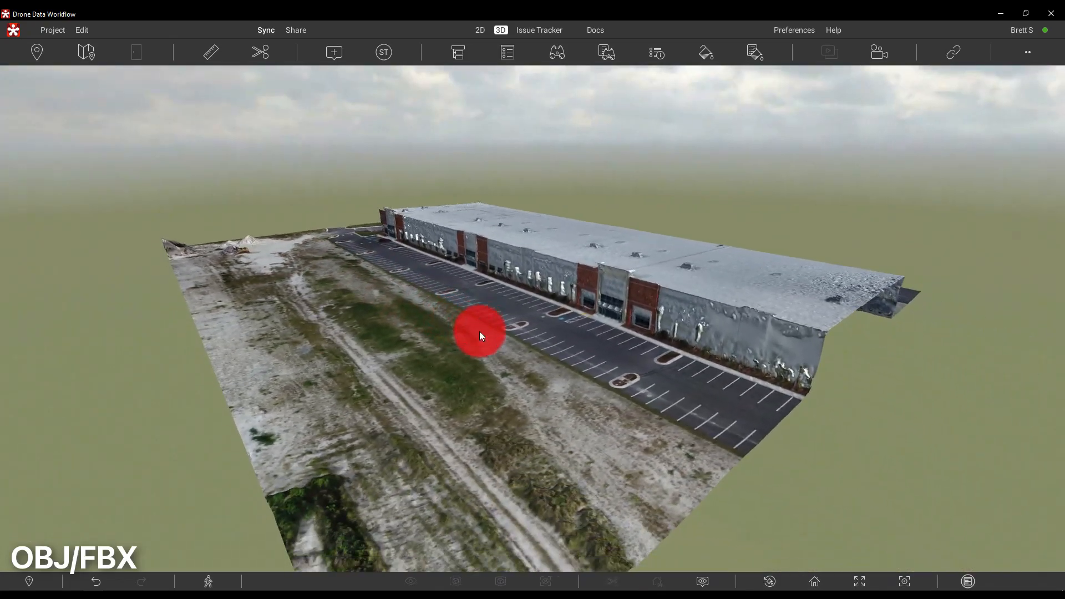
Step: Place a section cut plane at the outer edge of the open field in front of the warehouse, then leave the section tool
click(264, 55)
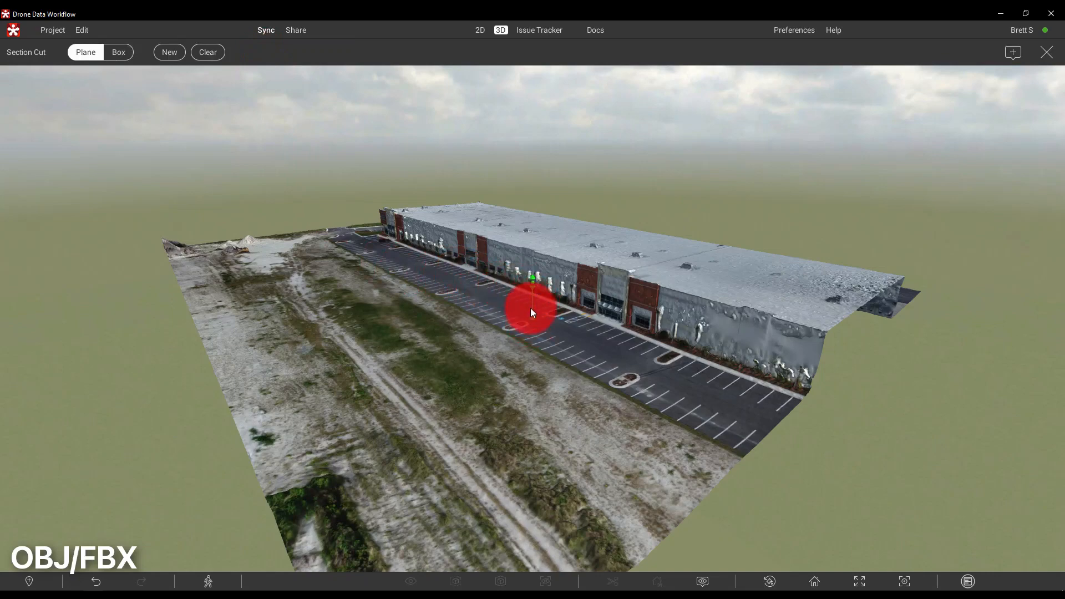
drag(531, 312, 222, 454)
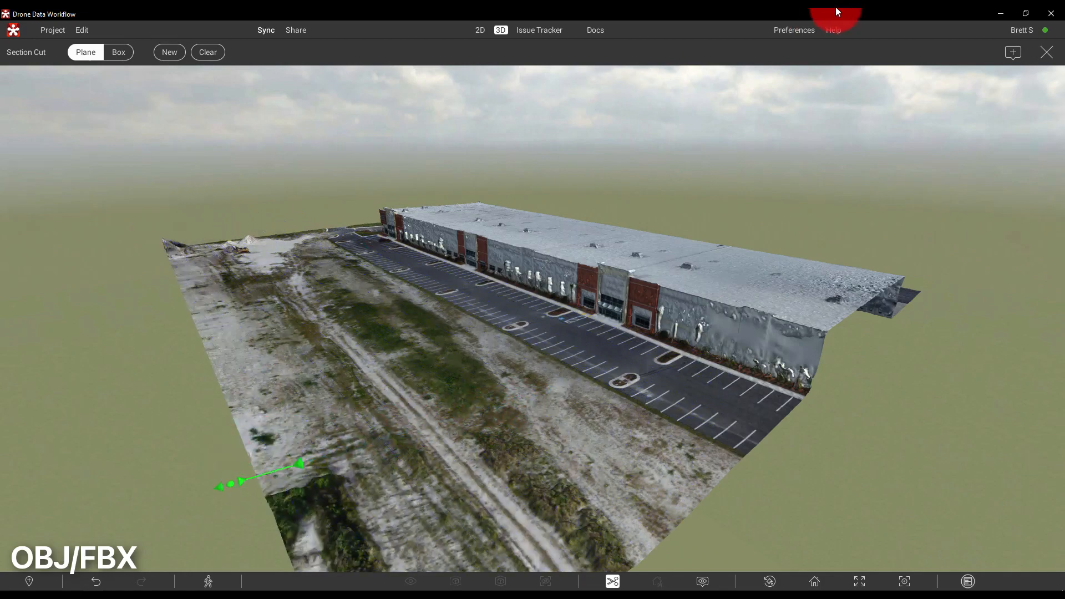
click(1051, 53)
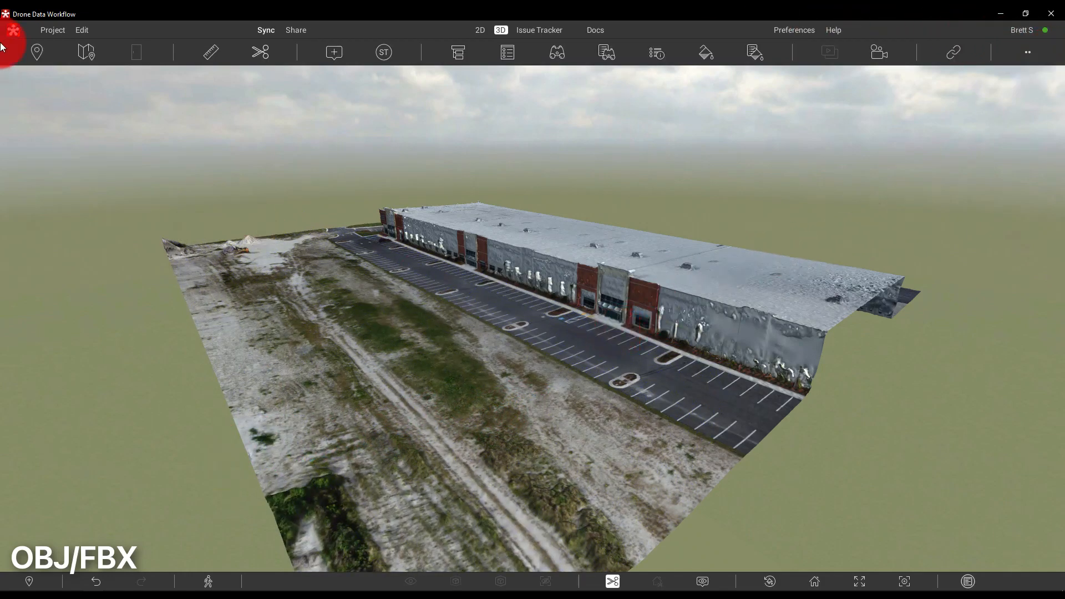
Step: Open Scenes and Scheduler and select both the model.obj scene and its linked model.obj entry
click(85, 31)
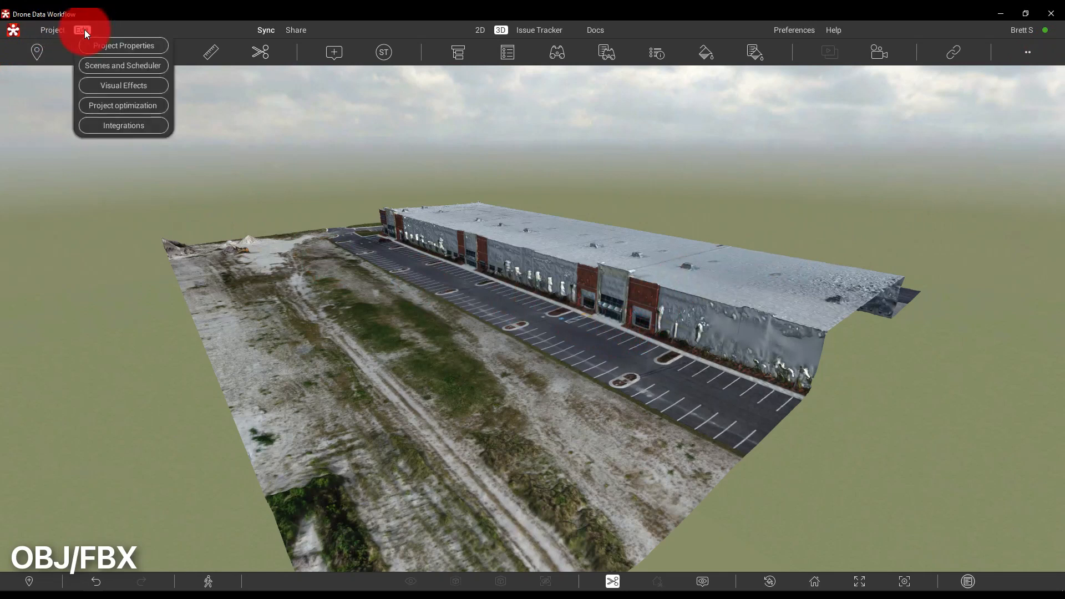
click(107, 66)
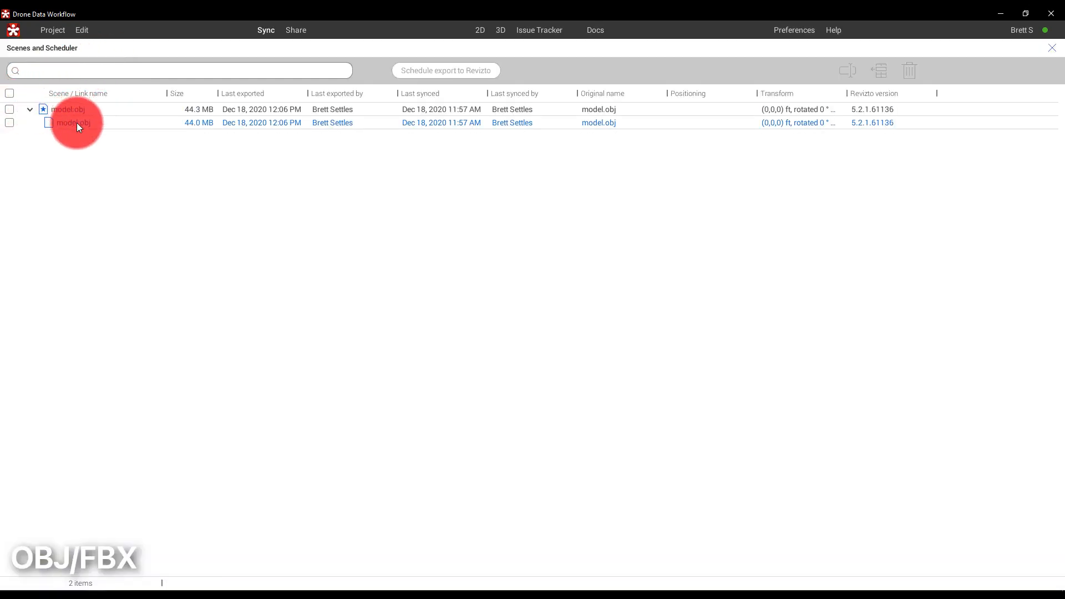
click(9, 109)
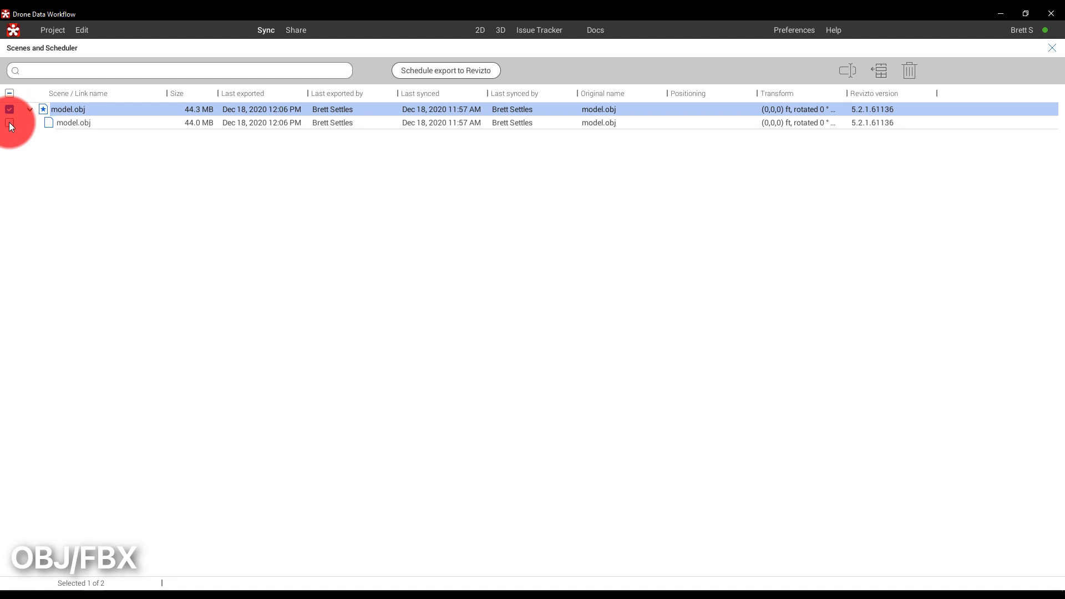
click(9, 122)
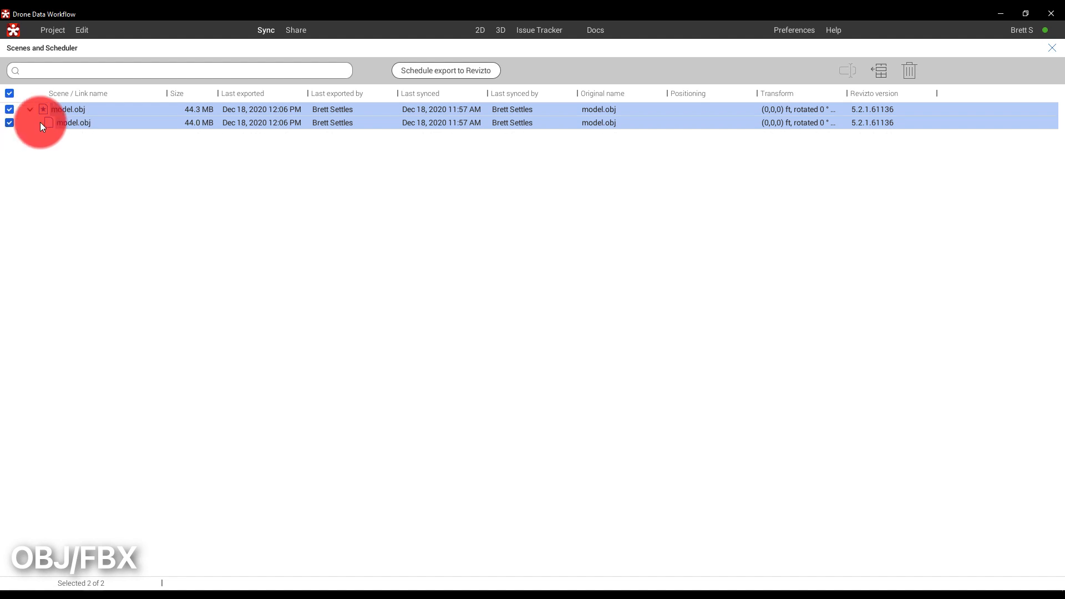
Step: Schedule the export of model.obj to Revizto for Monday, Tuesday, Wednesday and Thursday at 12:00 AM
click(441, 69)
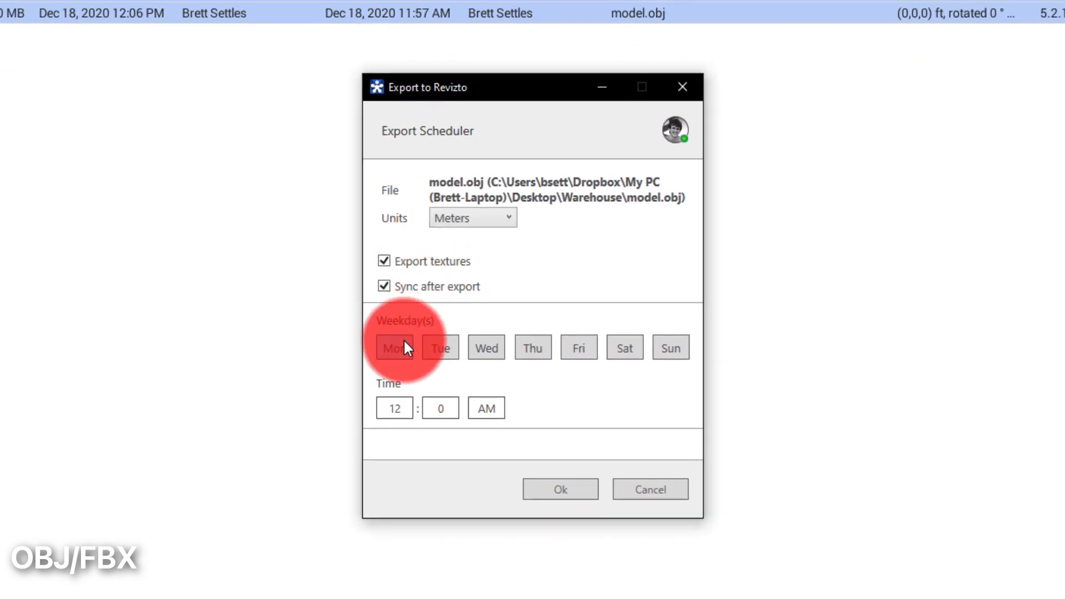
click(404, 341)
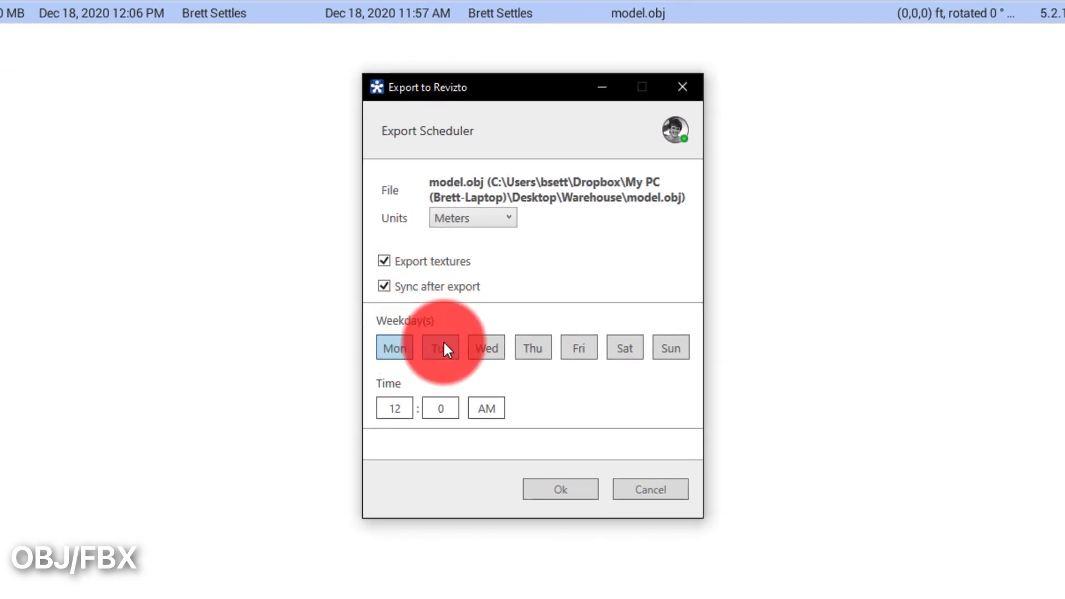
click(444, 342)
click(488, 348)
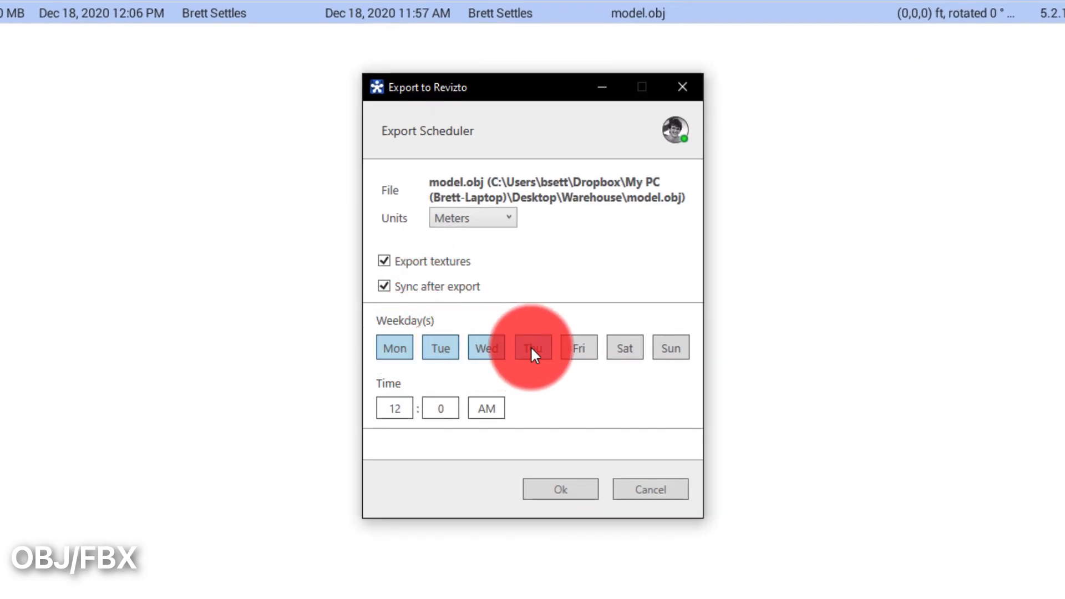
click(532, 348)
click(409, 407)
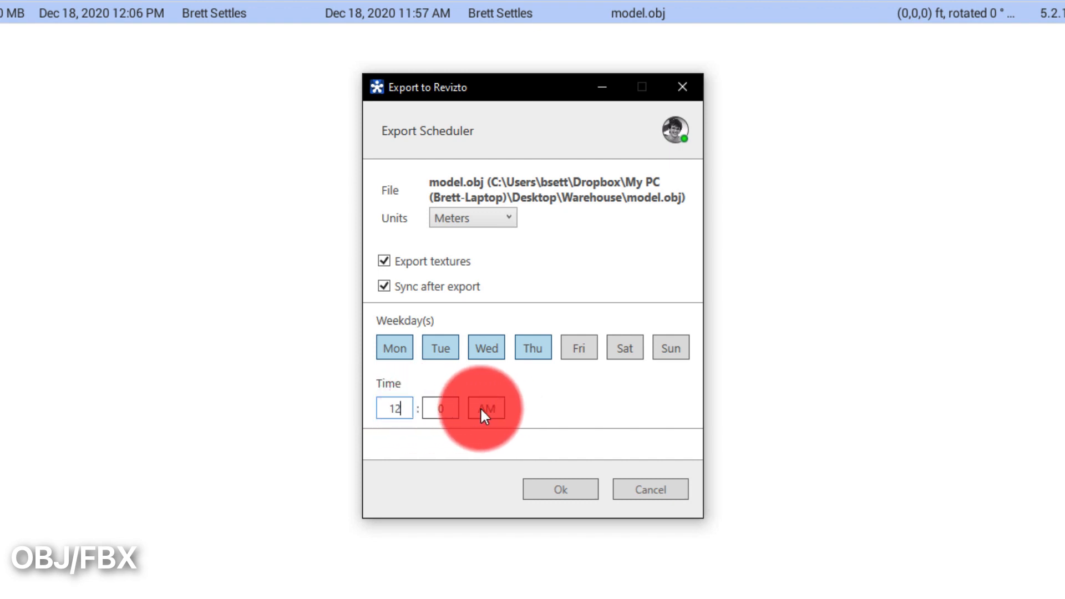
click(498, 413)
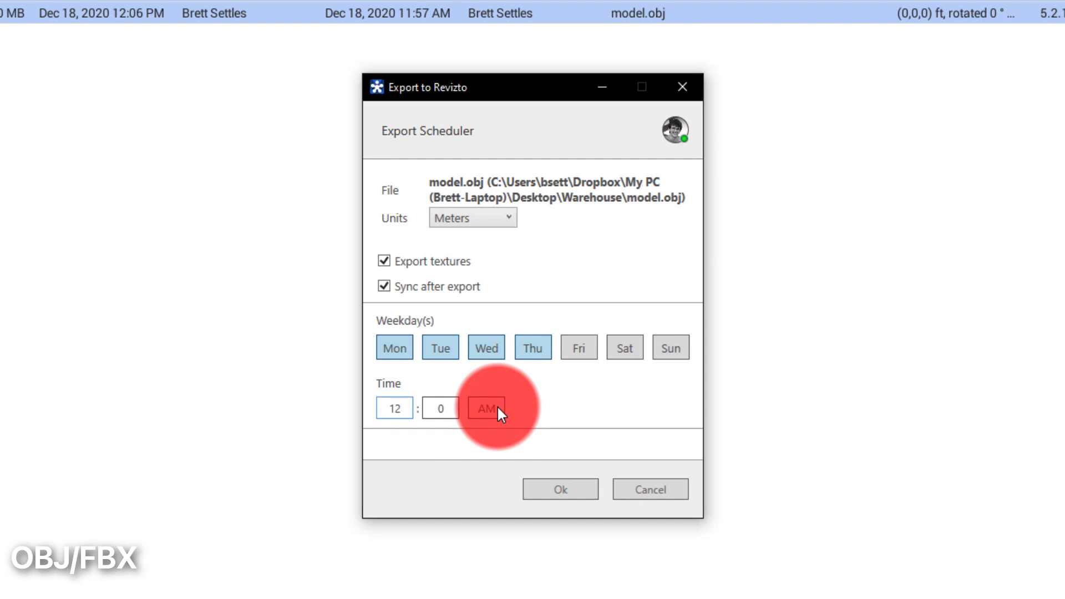
click(559, 490)
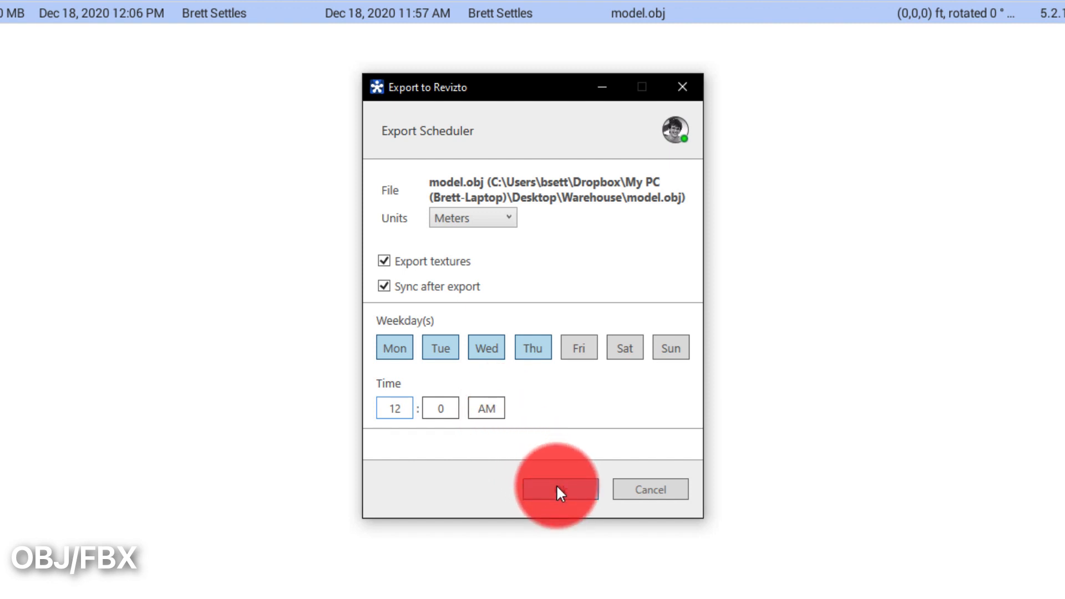
Step: Start importing a file into the Drone Data Workflow project and select dji_demo_group1_densified_point_cloud.las in the Desktop folder
click(498, 439)
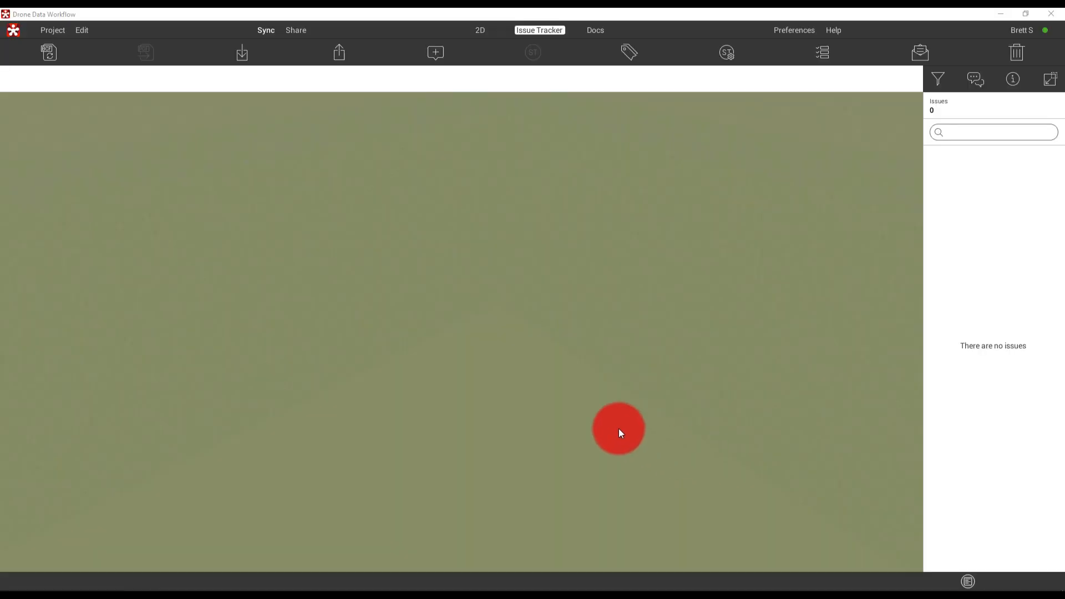
click(54, 30)
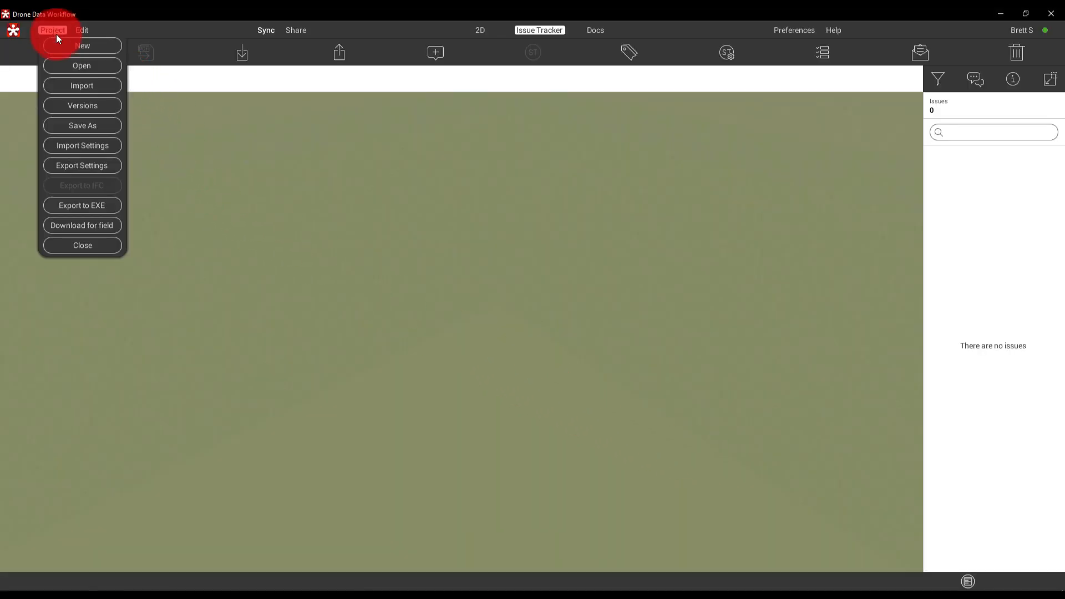
click(70, 83)
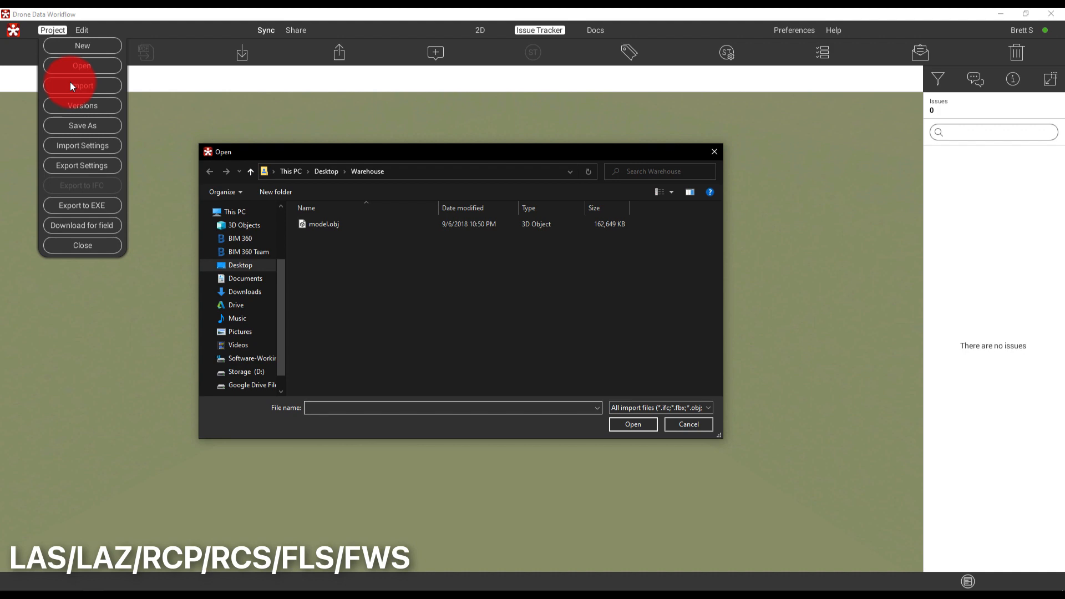
click(335, 174)
click(400, 230)
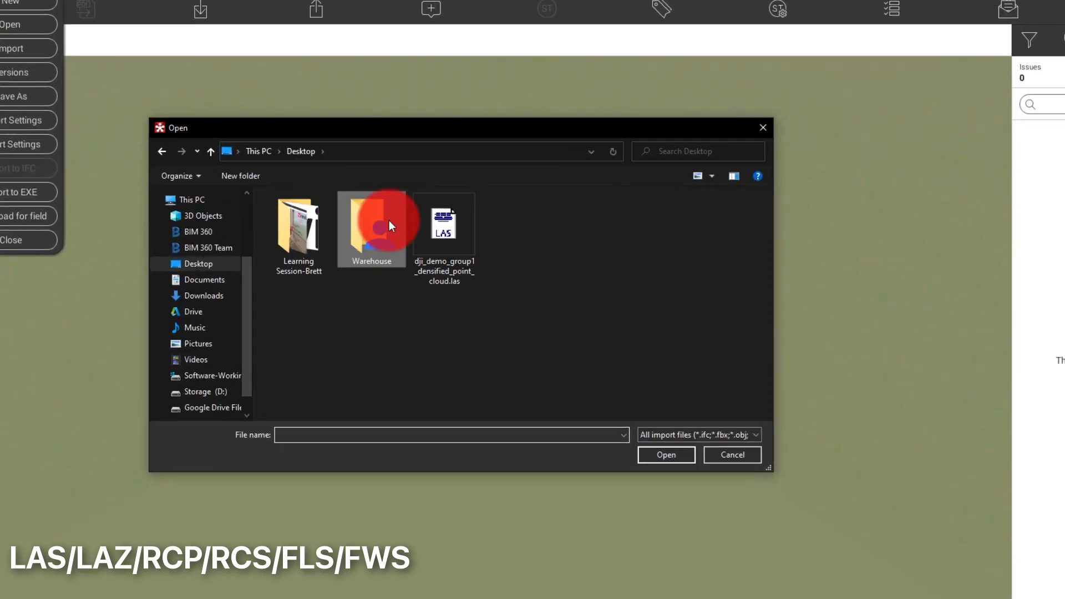
click(445, 221)
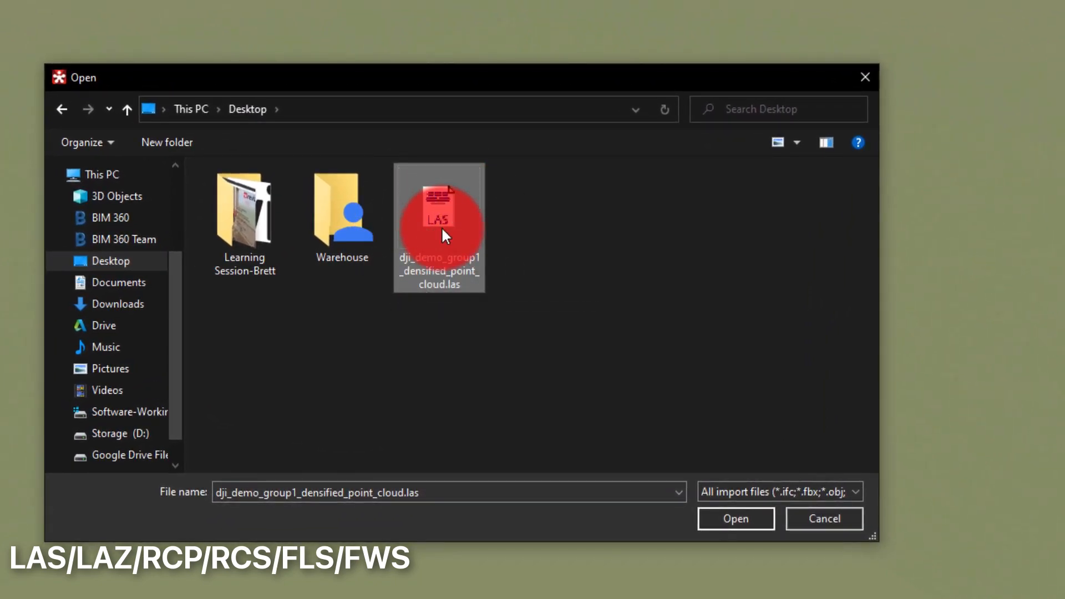
Step: Check the supported import file types, keep All import files, and open the selected LAS file for import
click(774, 494)
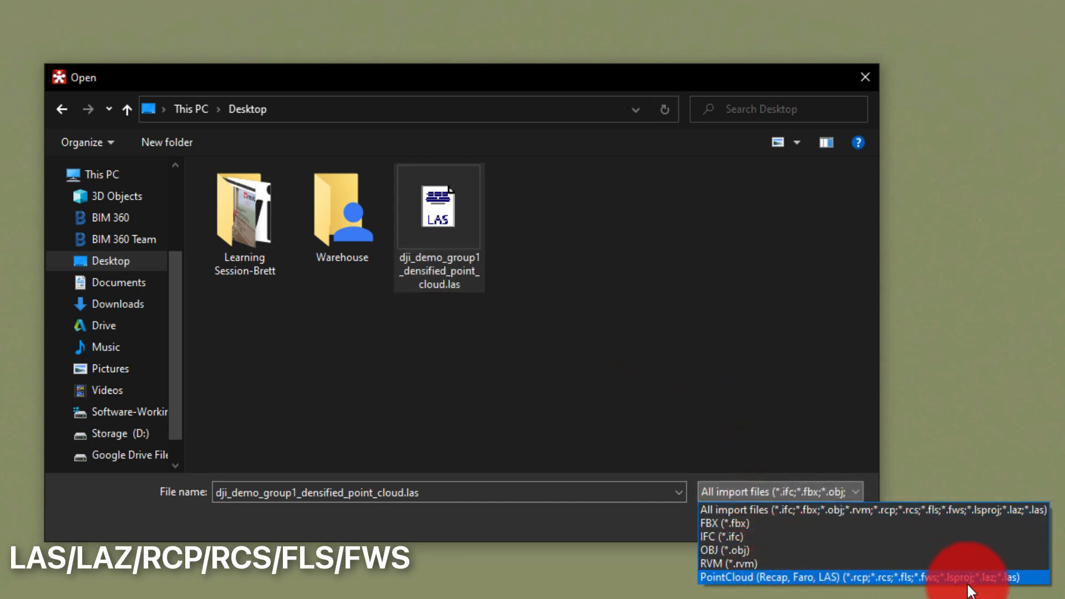
click(937, 577)
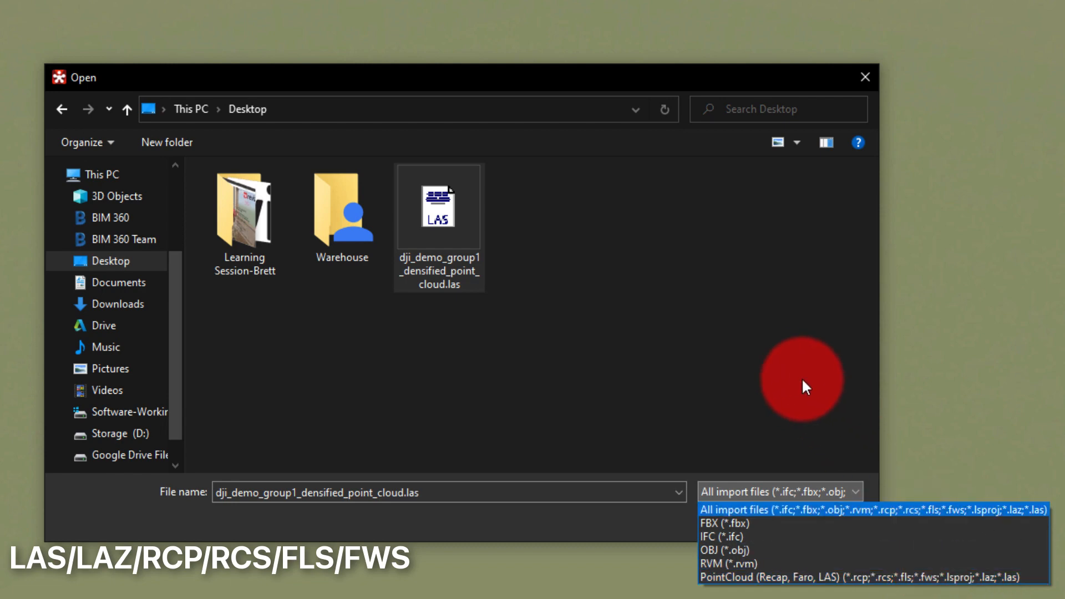
click(797, 382)
click(738, 520)
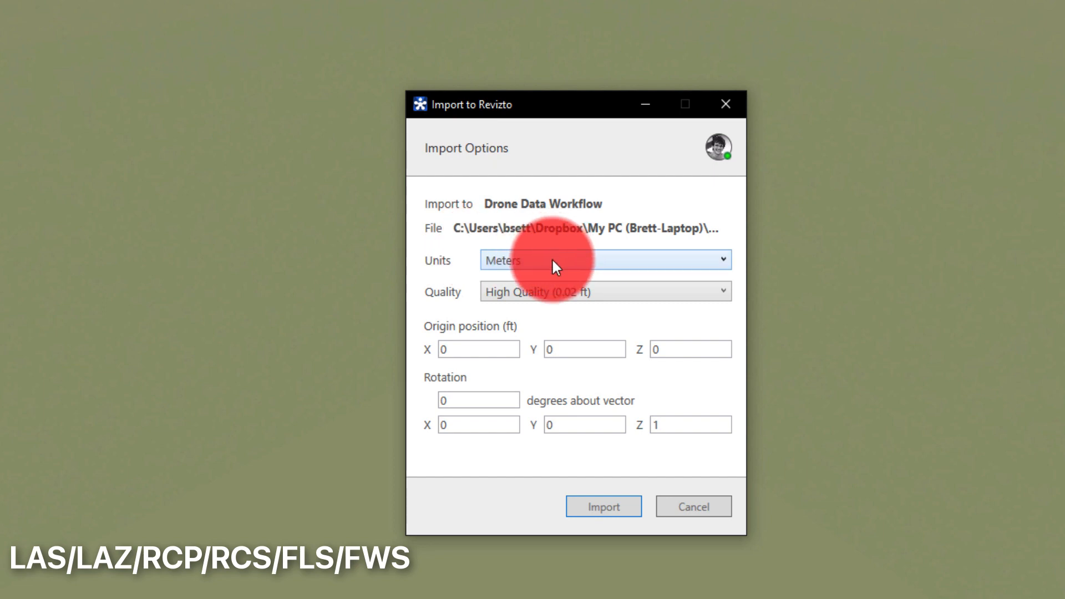
Step: Import the point cloud in Meters at Best Quality (0.01 ft), with origin 0, 0, 0 and 0 degrees rotation
click(517, 297)
mouse_move(517, 300)
mouse_down()
mouse_move(522, 389)
mouse_move(524, 319)
mouse_up()
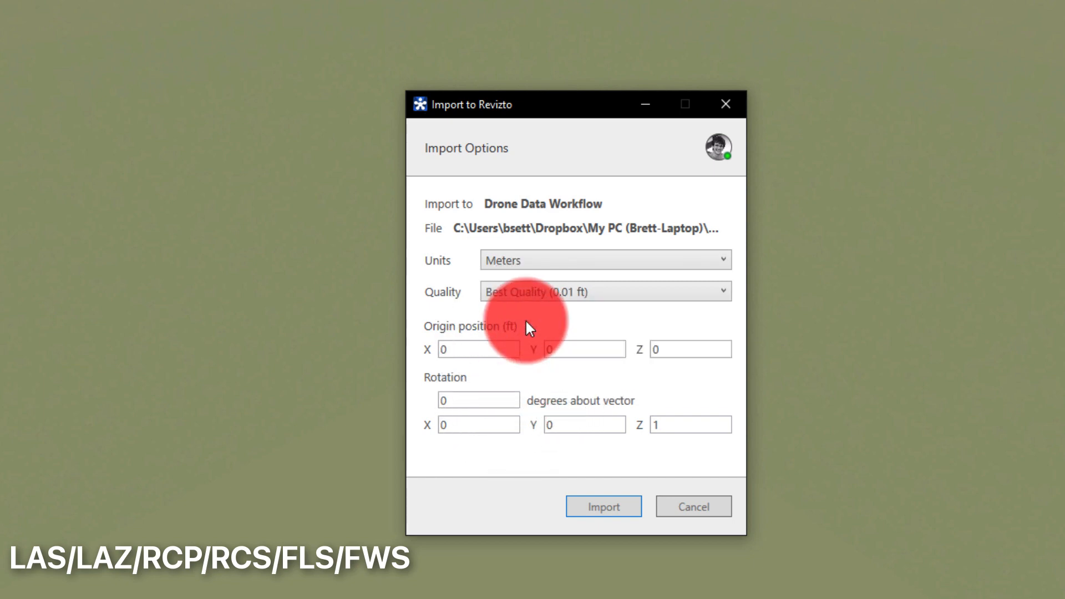
click(481, 350)
click(571, 349)
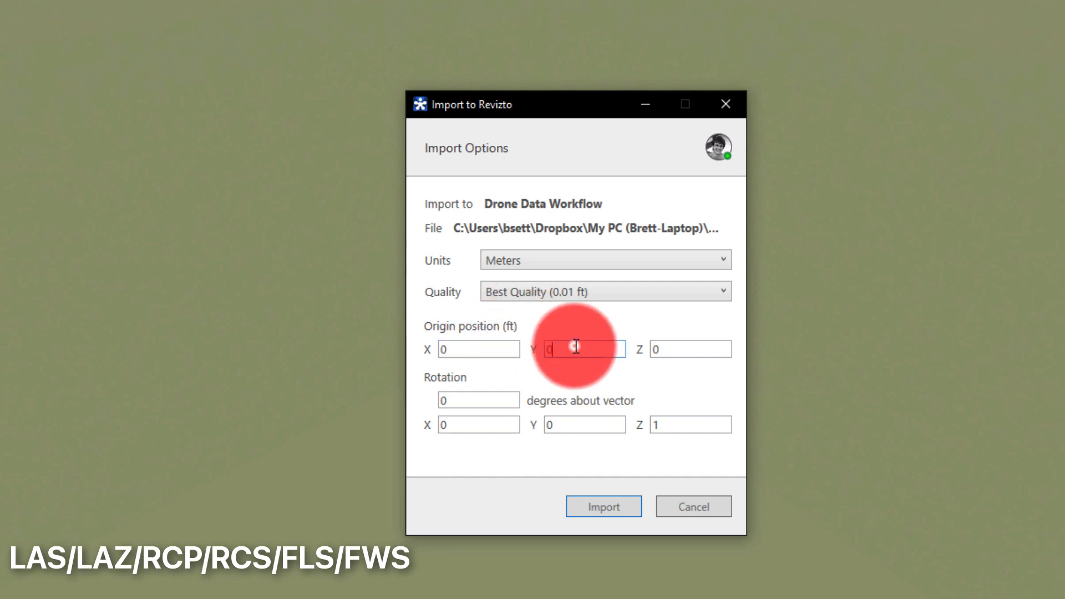
click(698, 347)
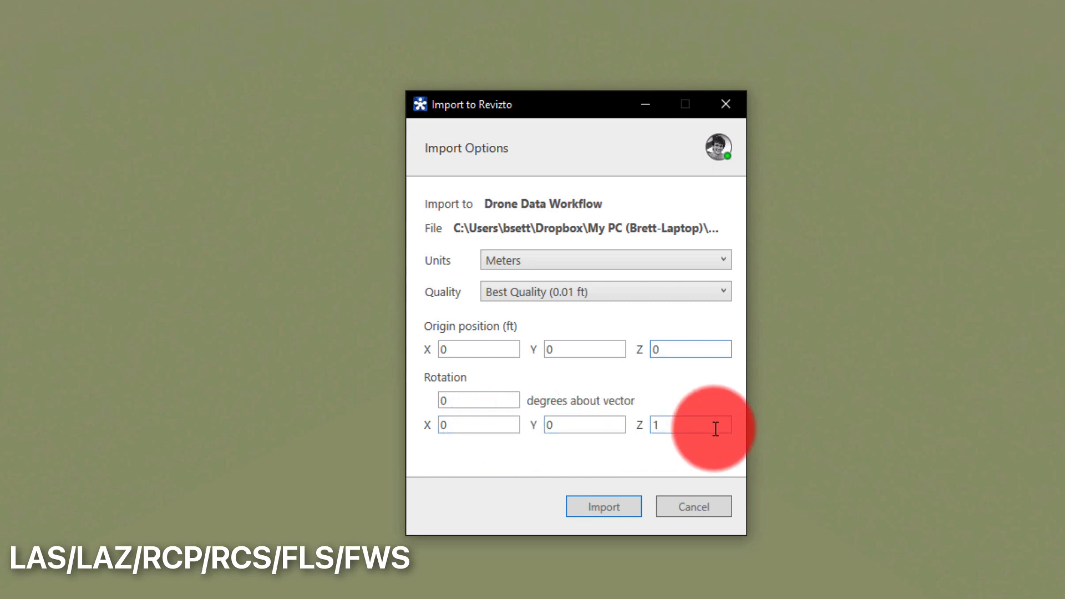
click(603, 506)
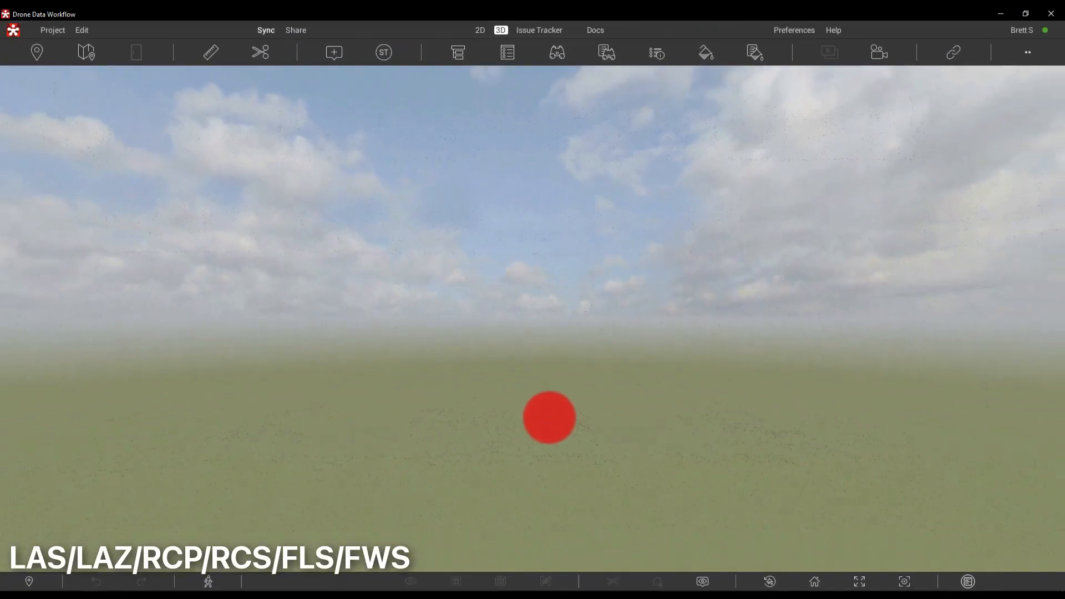
Step: Set the point cloud's point size to 0.11 in the project's visual effects and return to the 3D view
drag(549, 418, 541, 447)
drag(574, 318, 319, 118)
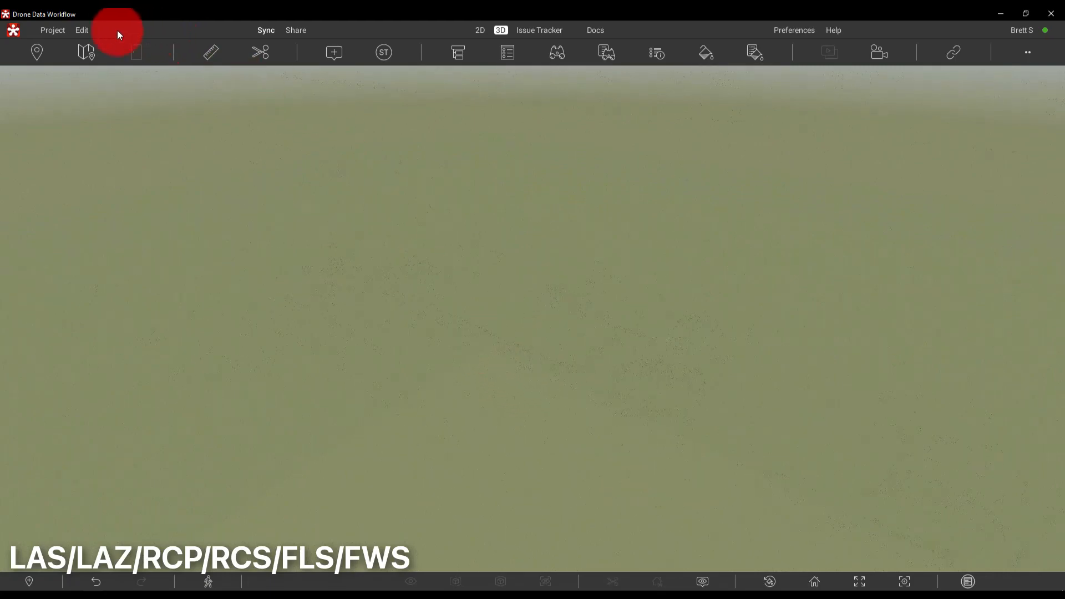
click(82, 30)
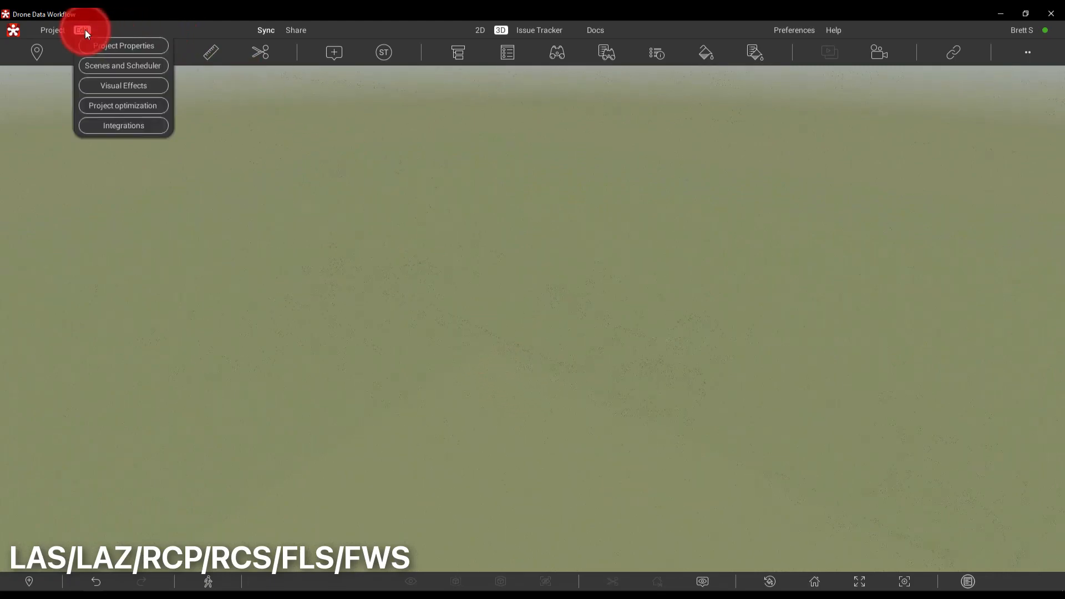
click(100, 88)
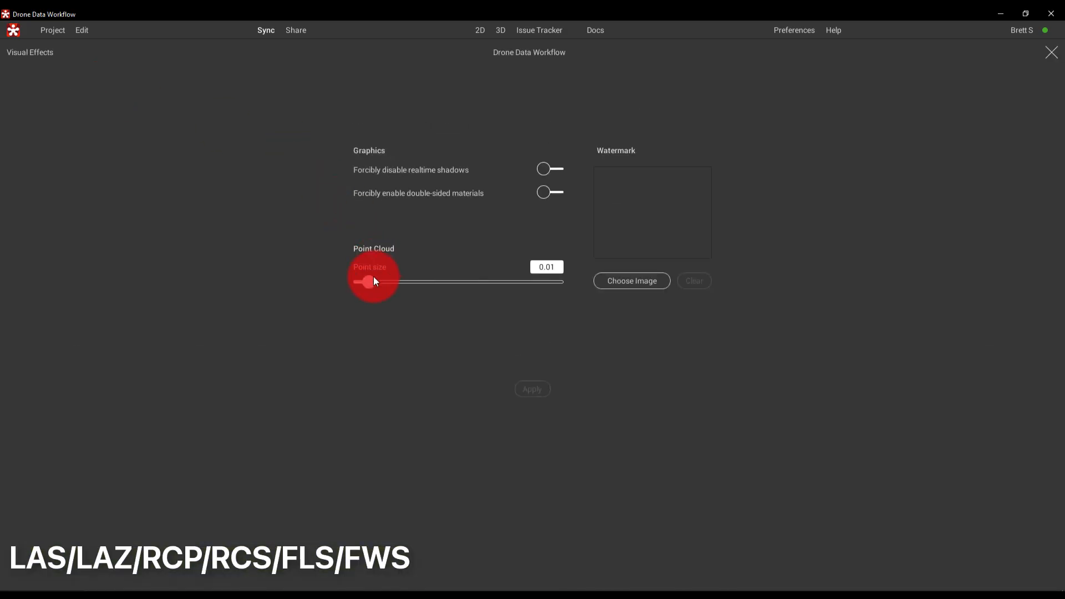
drag(374, 281, 403, 289)
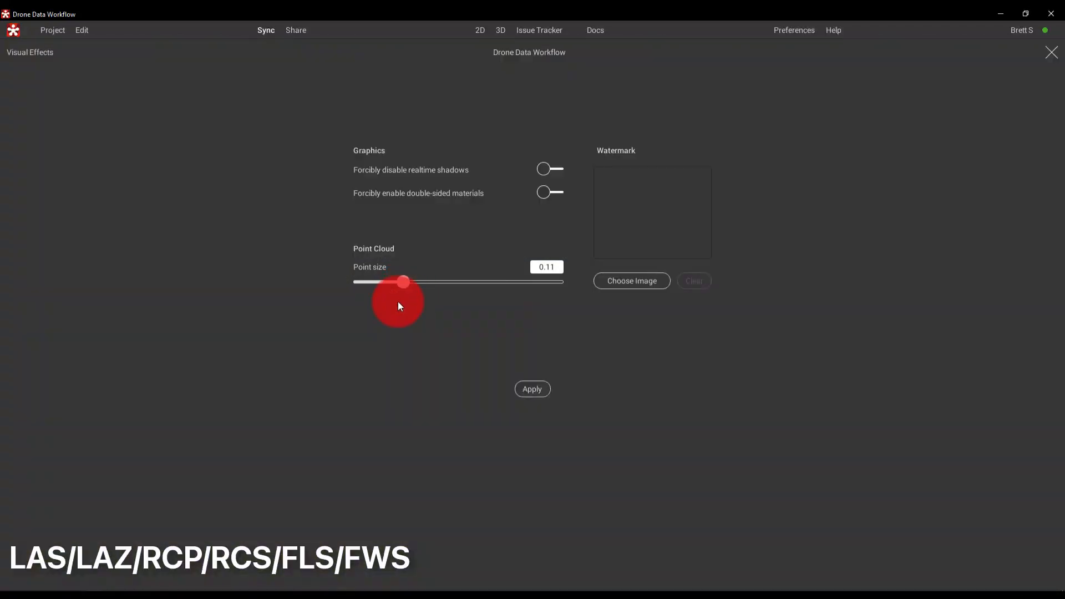
click(536, 393)
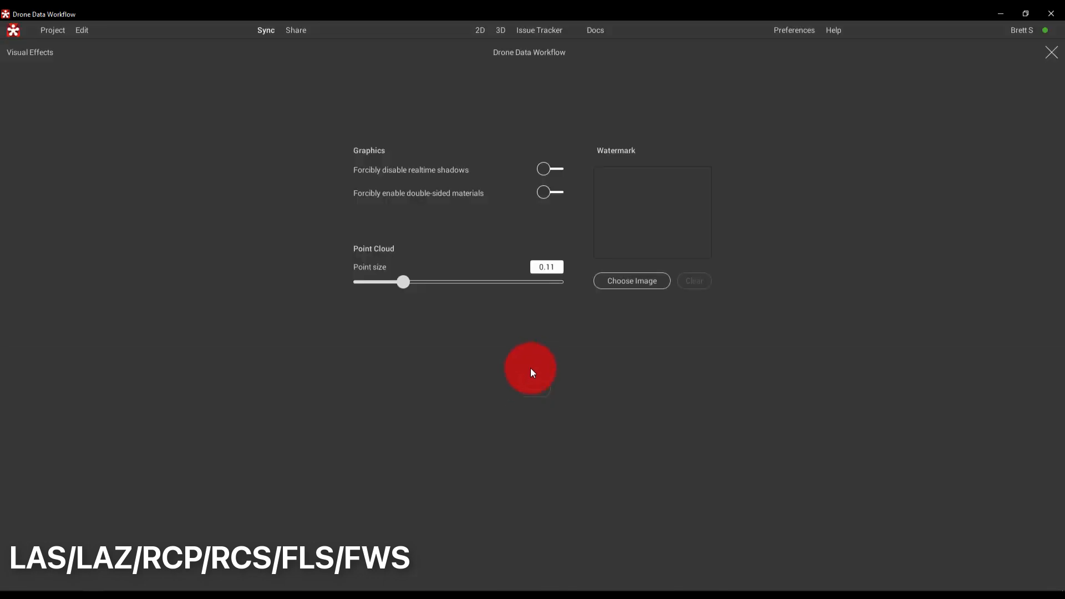
click(1052, 54)
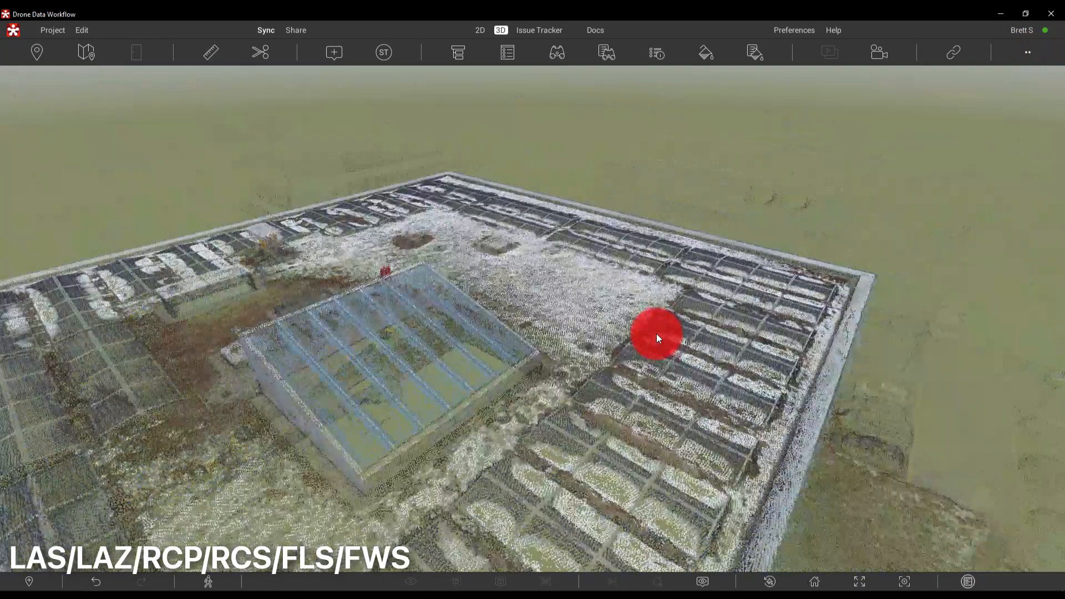
Step: Inspect the building's point cloud from above, then set its point size to 0.26 in the visual effects
mouse_move(656, 334)
mouse_down()
mouse_move(626, 394)
mouse_move(639, 306)
mouse_move(643, 331)
mouse_up()
drag(708, 361, 520, 415)
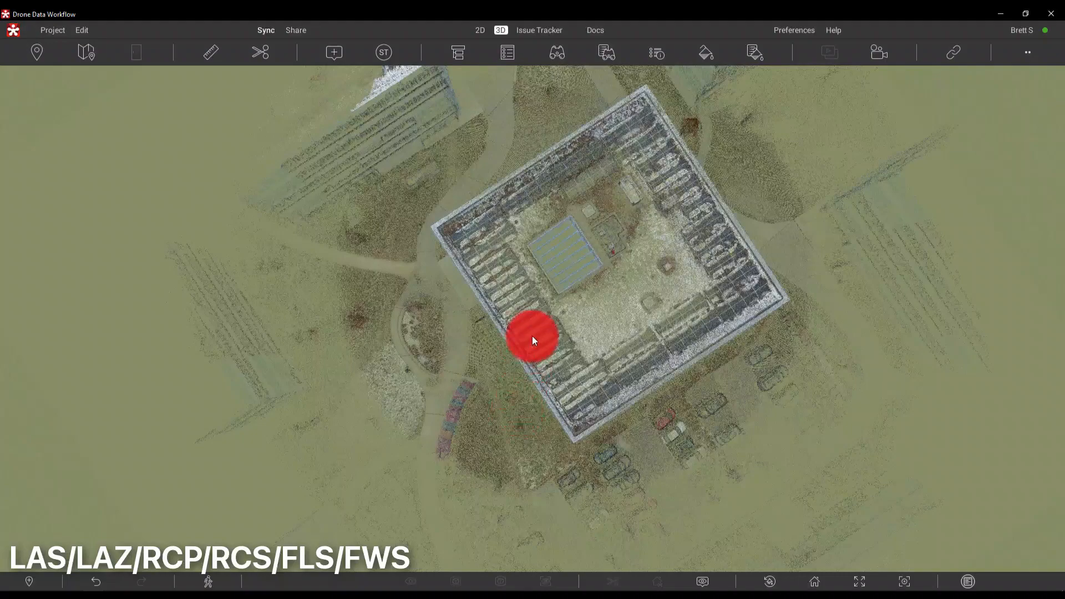
scroll(531, 335, down, 5)
middle_drag(544, 290, 499, 302)
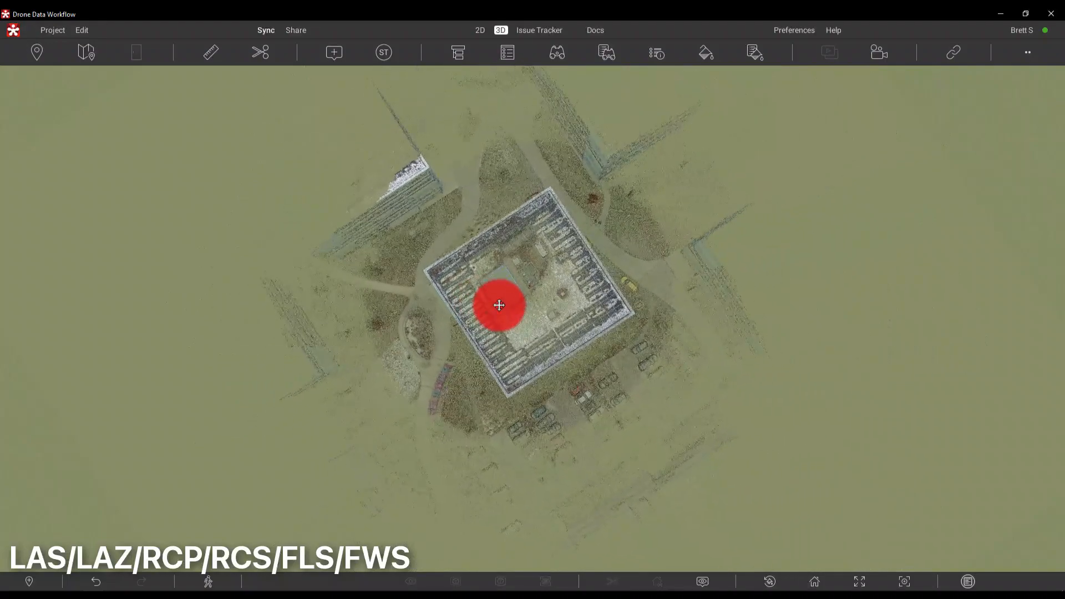
click(83, 30)
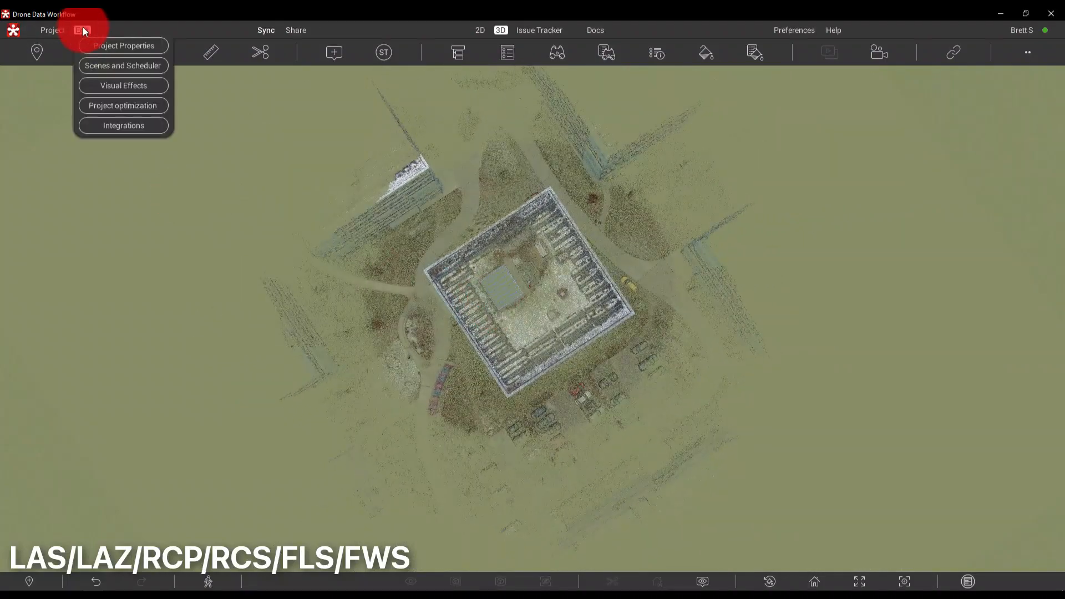
click(105, 83)
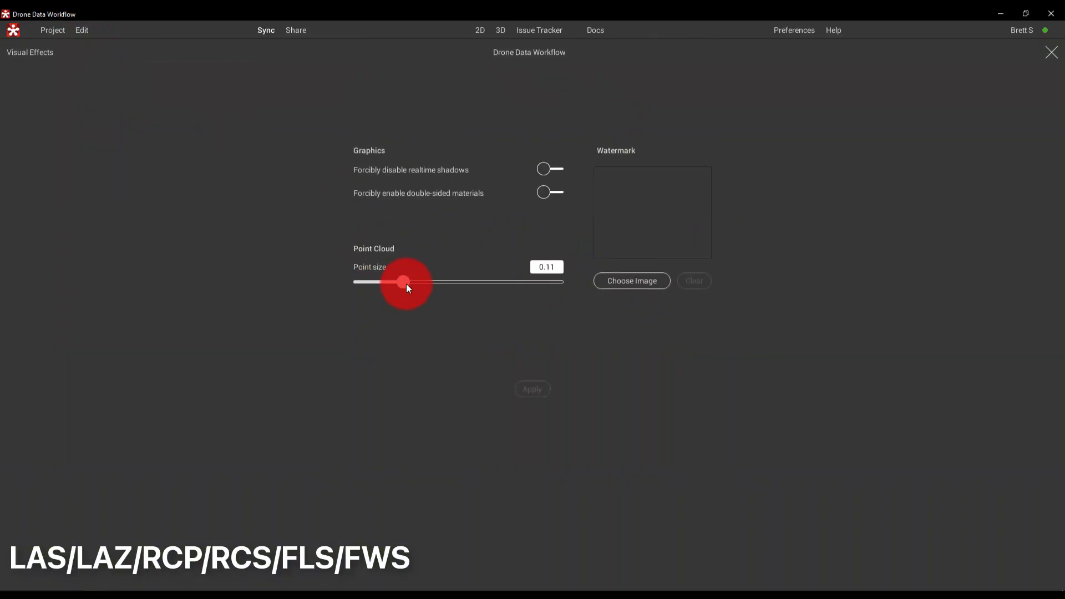
mouse_move(406, 284)
mouse_down()
mouse_move(528, 287)
mouse_move(390, 284)
mouse_move(434, 283)
mouse_up()
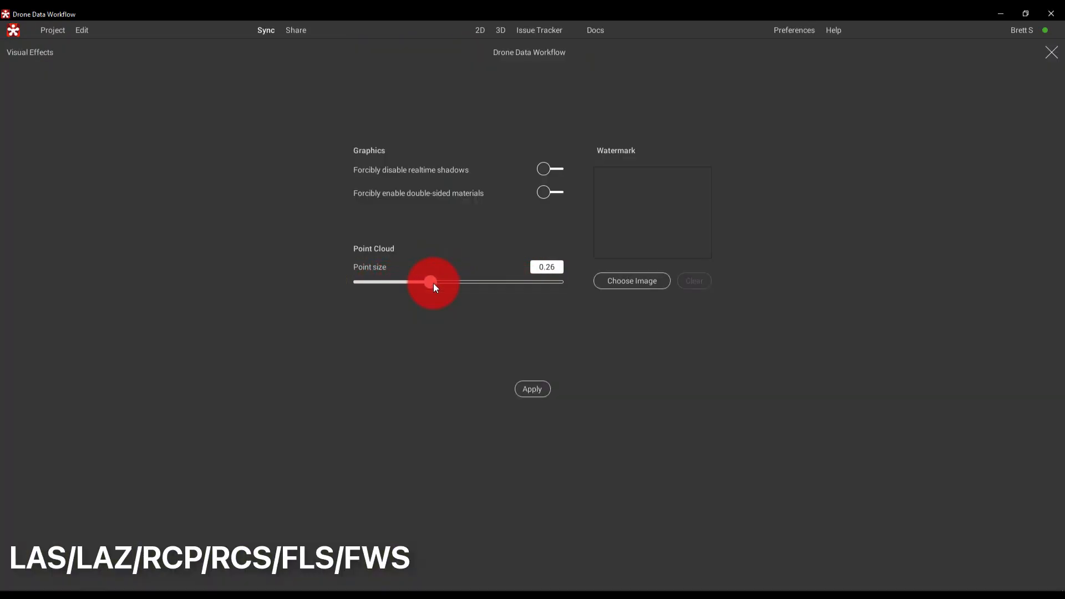
click(537, 392)
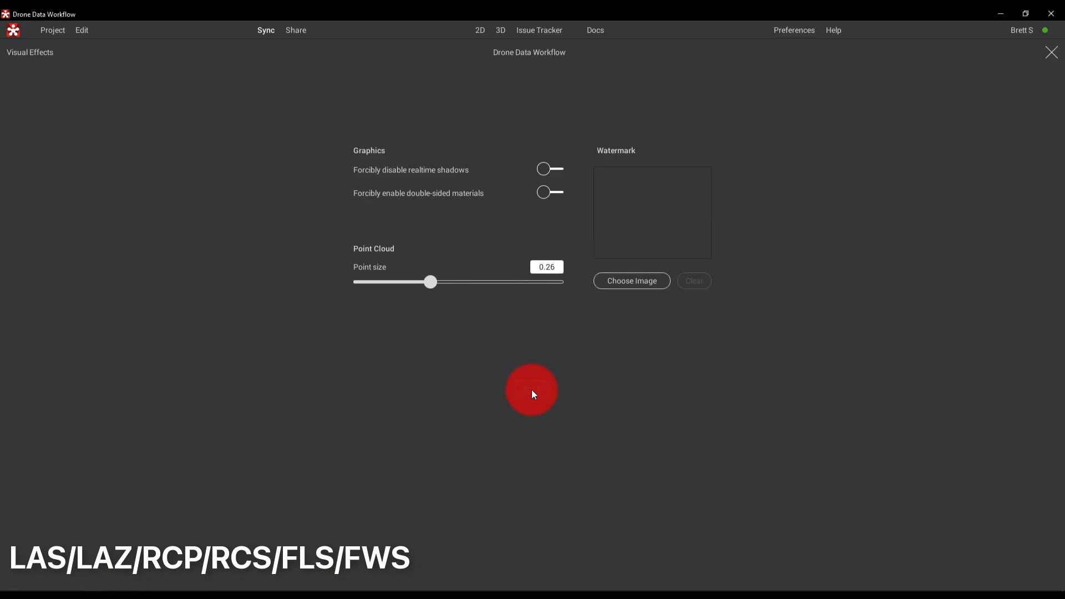
click(1052, 53)
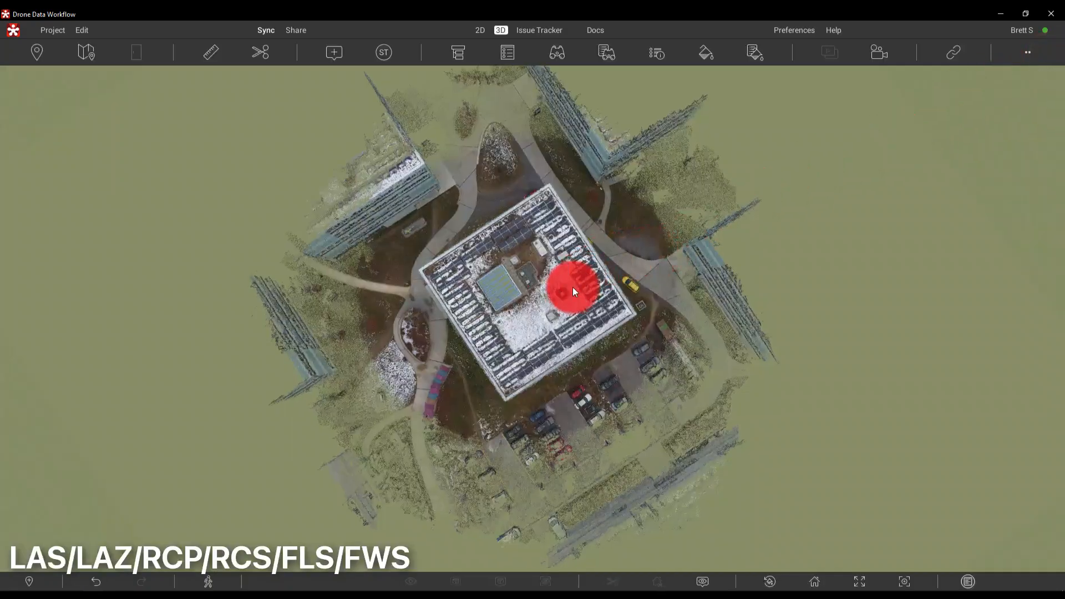
Step: Open Scenes and Scheduler and select both the dji_demo_group1_densified_point_cloud scene and its linked entry
mouse_move(581, 260)
mouse_down()
mouse_move(571, 252)
mouse_move(542, 267)
mouse_move(542, 244)
mouse_move(598, 309)
mouse_move(667, 267)
mouse_move(696, 226)
mouse_move(700, 176)
mouse_move(673, 116)
mouse_move(653, 103)
mouse_move(613, 90)
mouse_move(578, 100)
mouse_move(497, 147)
mouse_move(549, 305)
mouse_move(542, 331)
mouse_move(467, 261)
mouse_move(365, 233)
mouse_up()
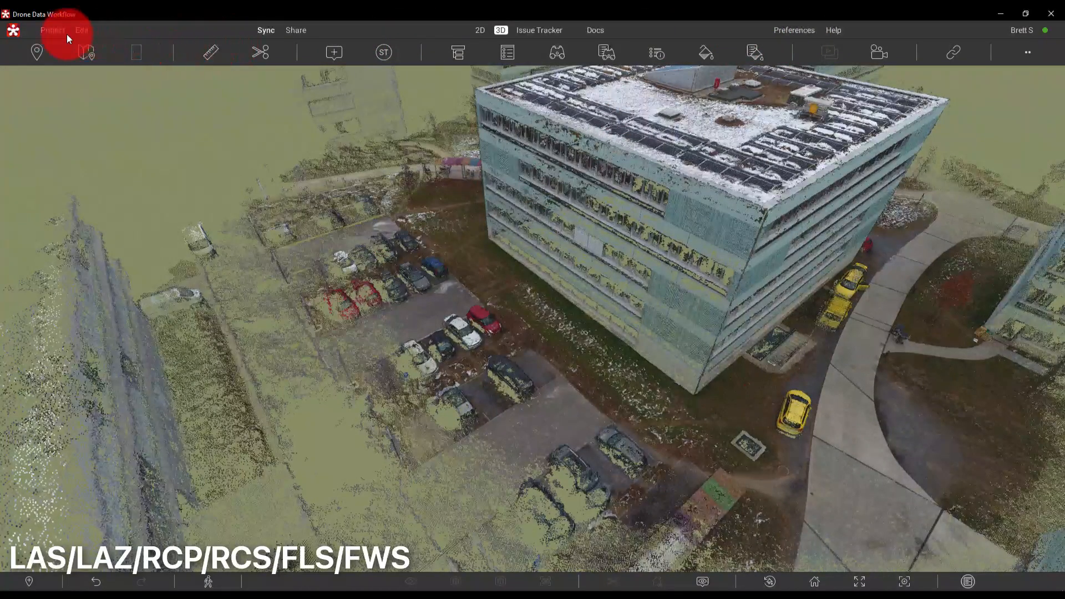
click(83, 32)
click(108, 67)
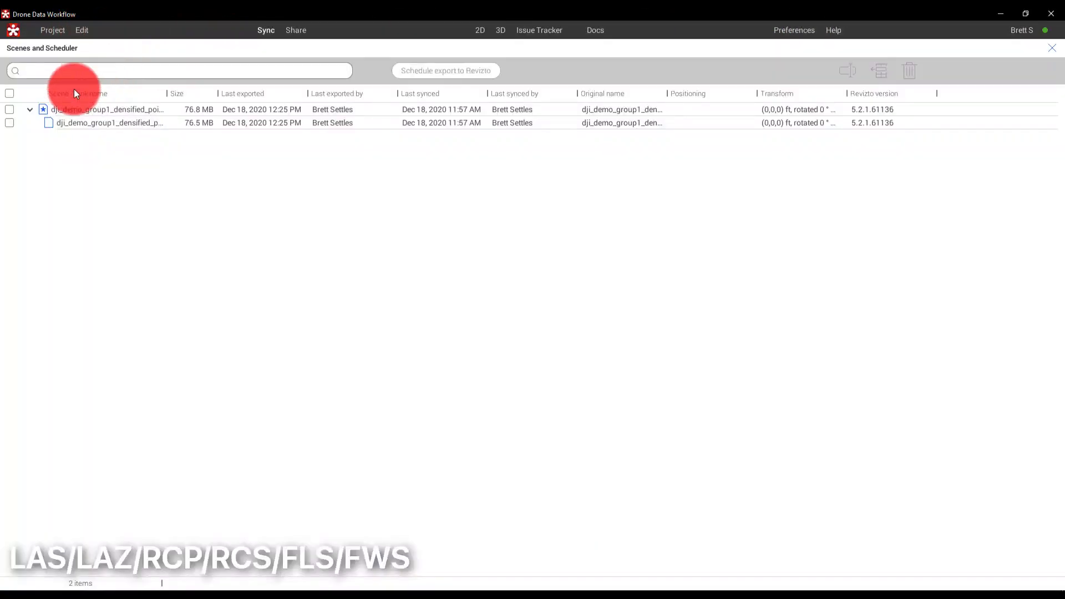
click(9, 93)
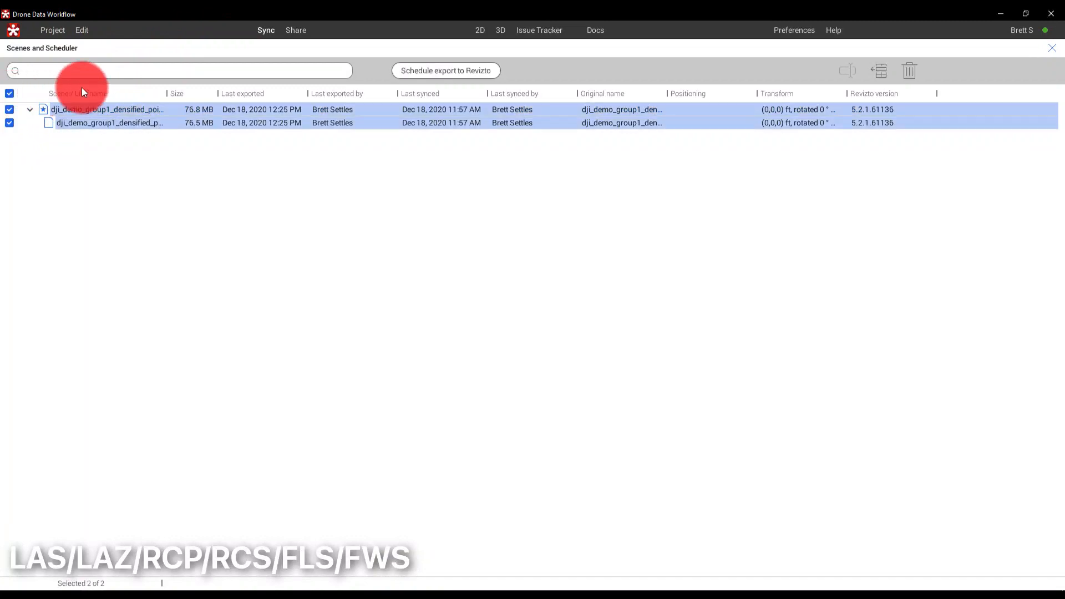
Step: Schedule the point cloud's export to Revizto for Monday through Friday at 12:00 AM, with Point cloud at Best Quality (0.01 ft) and textures enabled
click(422, 72)
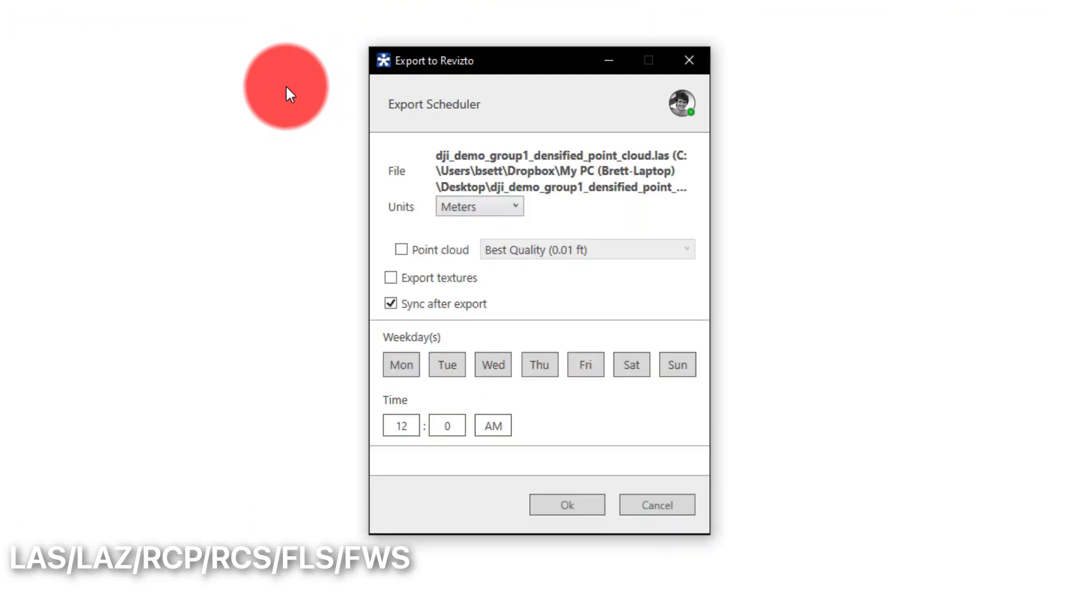
click(402, 249)
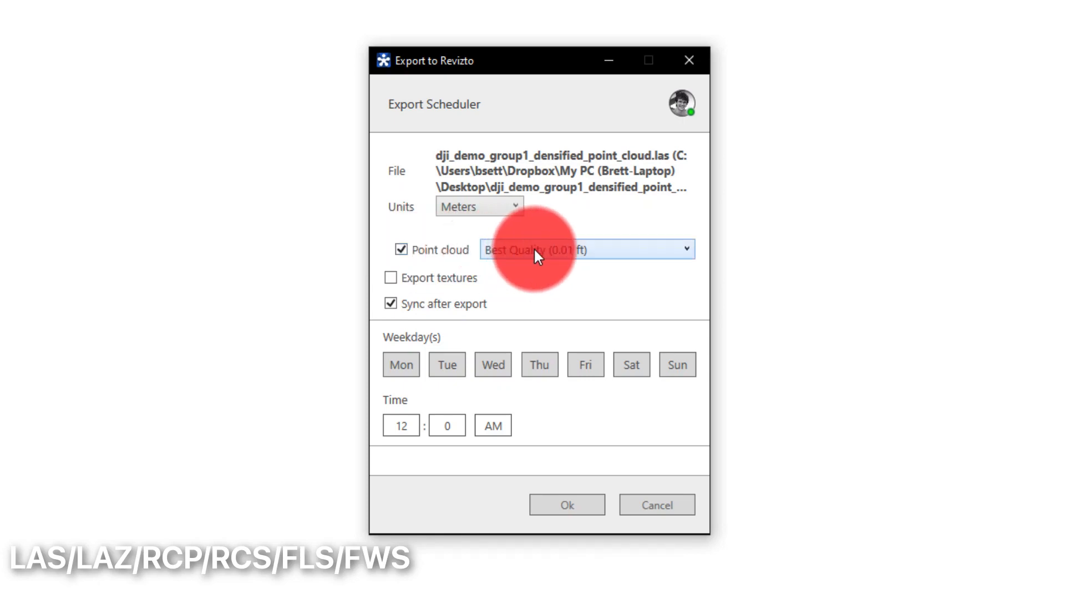
click(395, 280)
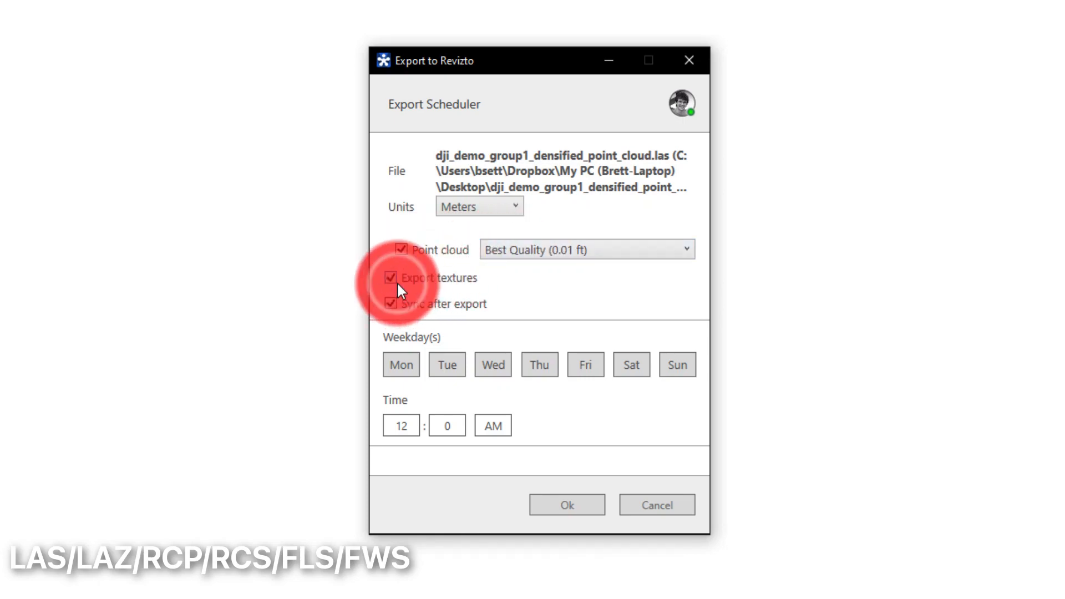
click(400, 366)
click(446, 367)
click(499, 366)
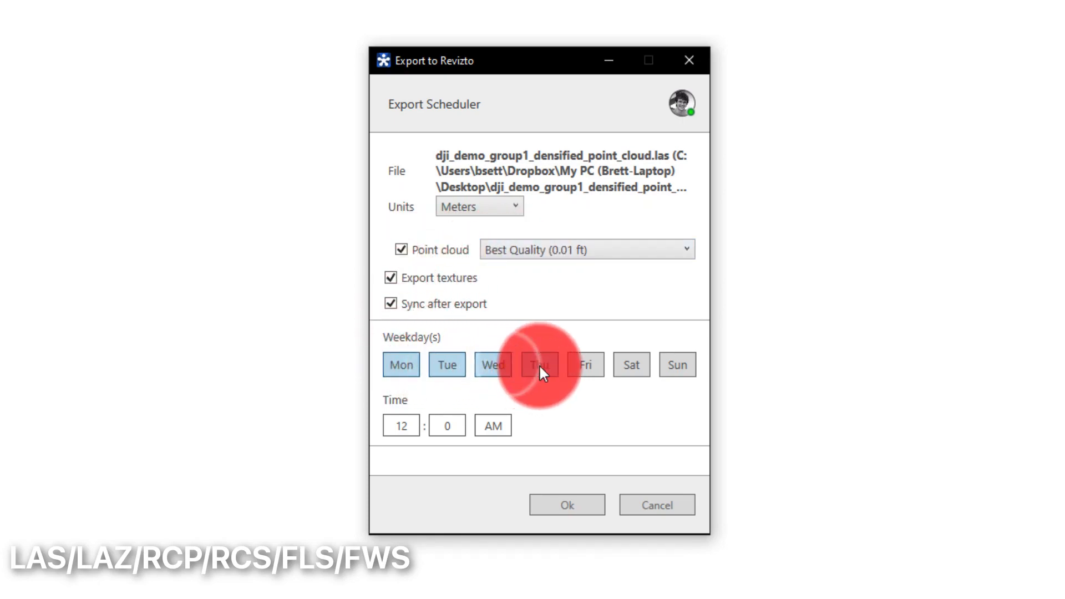
click(539, 366)
click(589, 365)
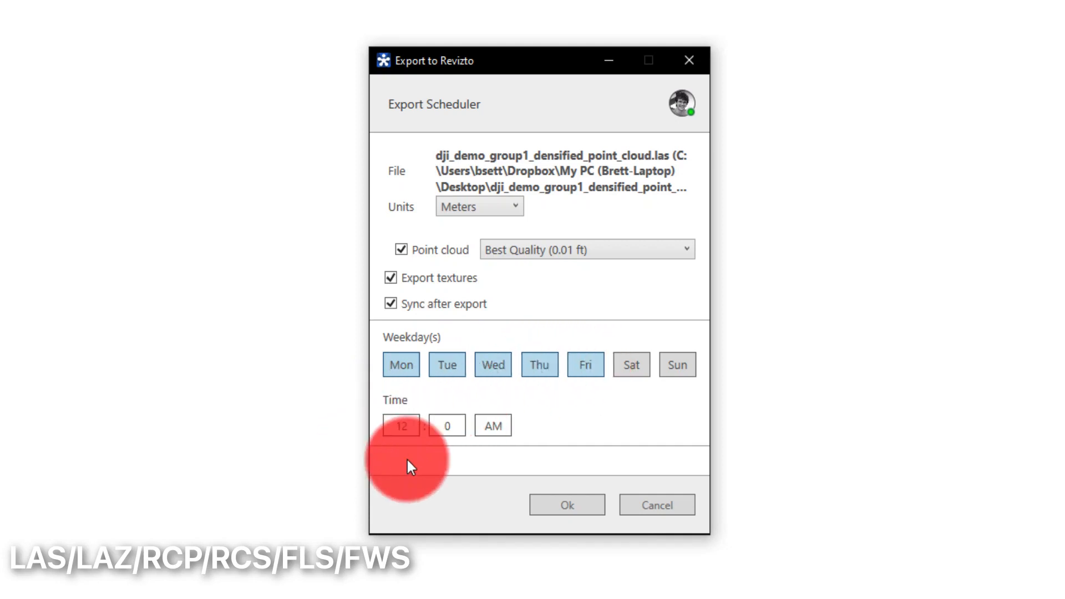
click(435, 423)
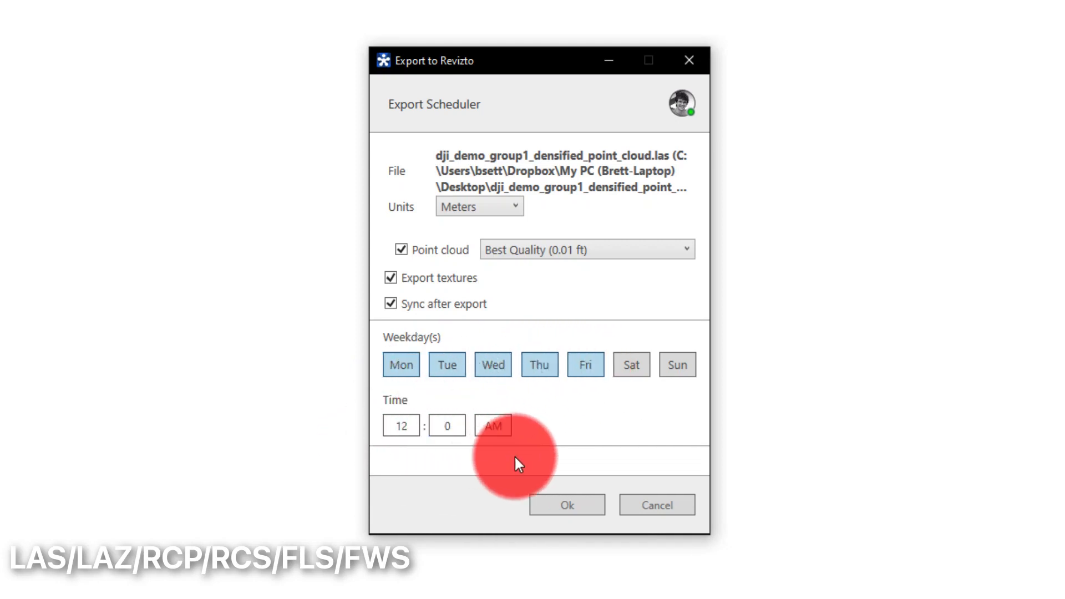
click(555, 502)
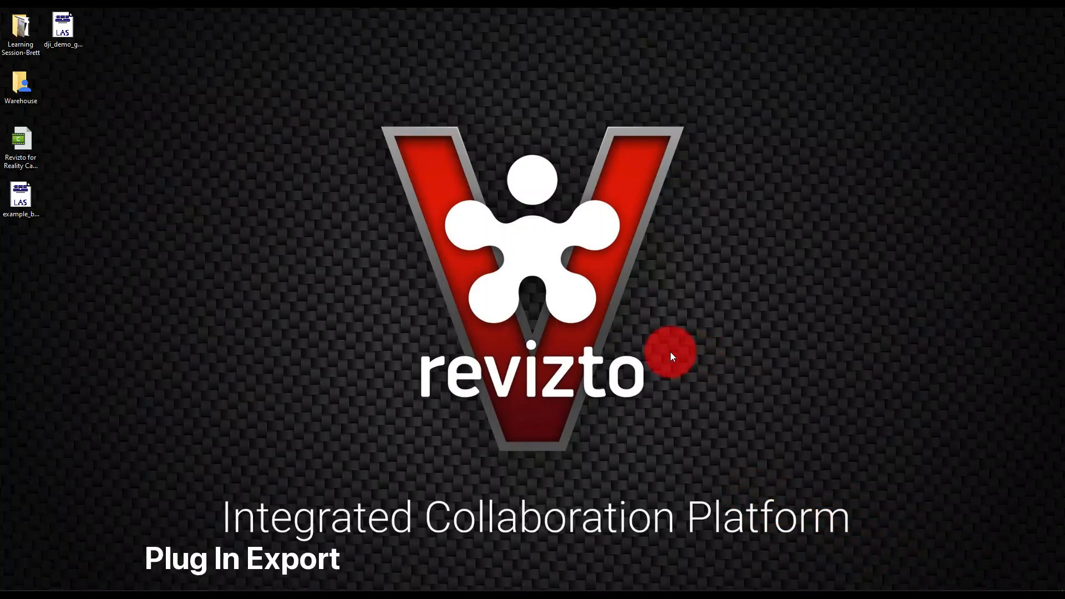
Step: Switch to Autodesk ReCap Pro and start a new point cloud import project named Drone Flight
click(22, 197)
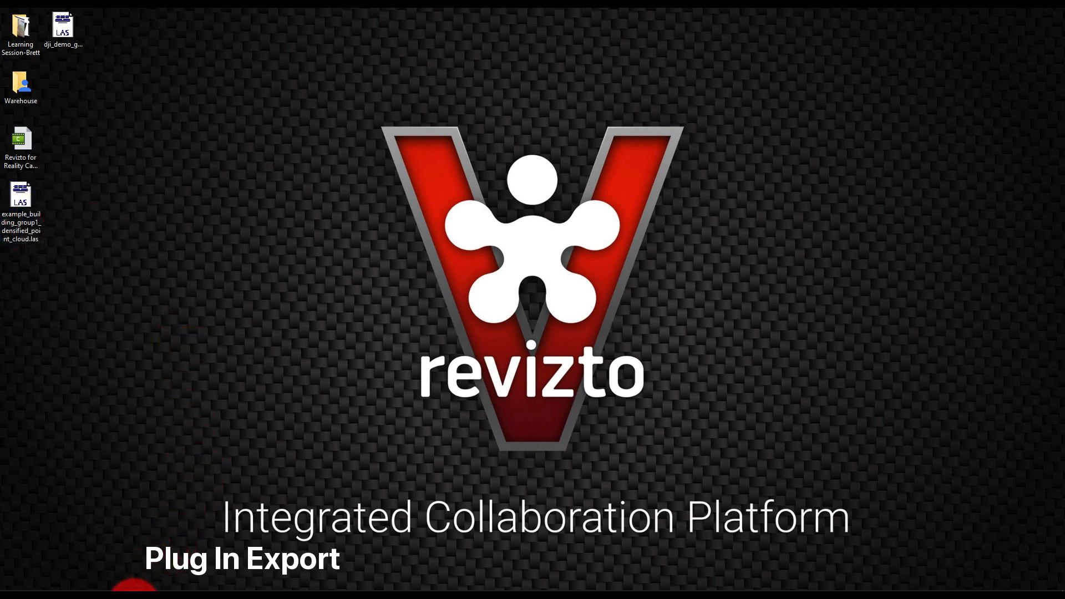
click(135, 598)
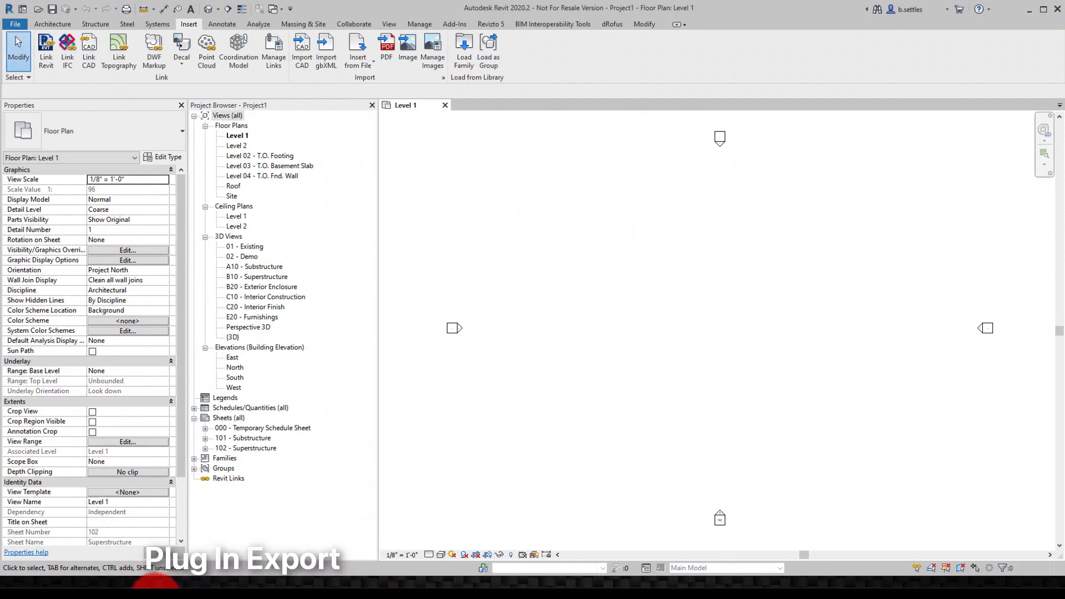
click(156, 598)
click(177, 598)
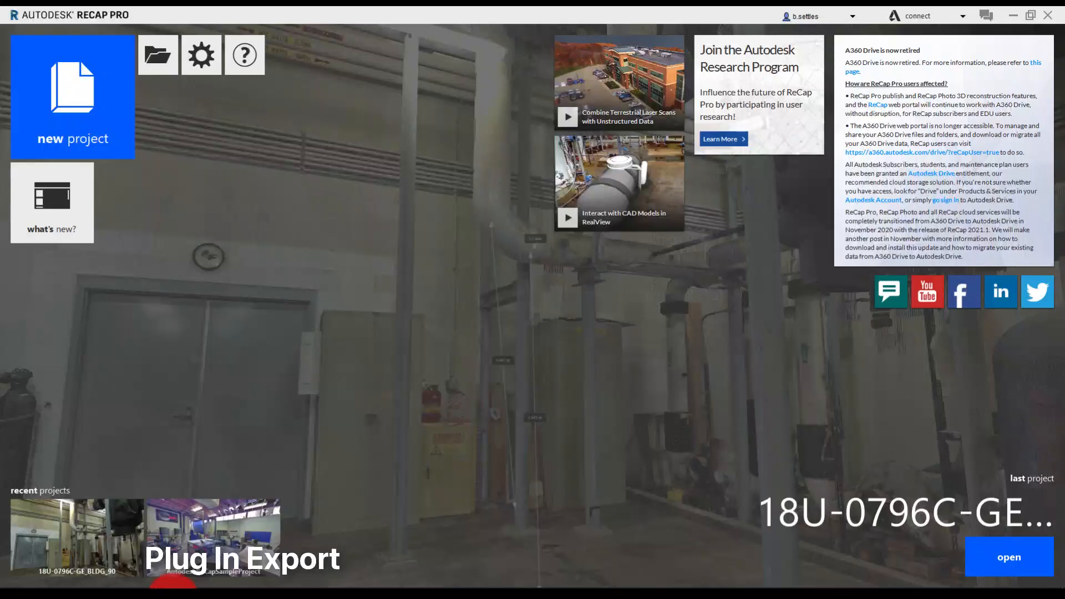
click(85, 131)
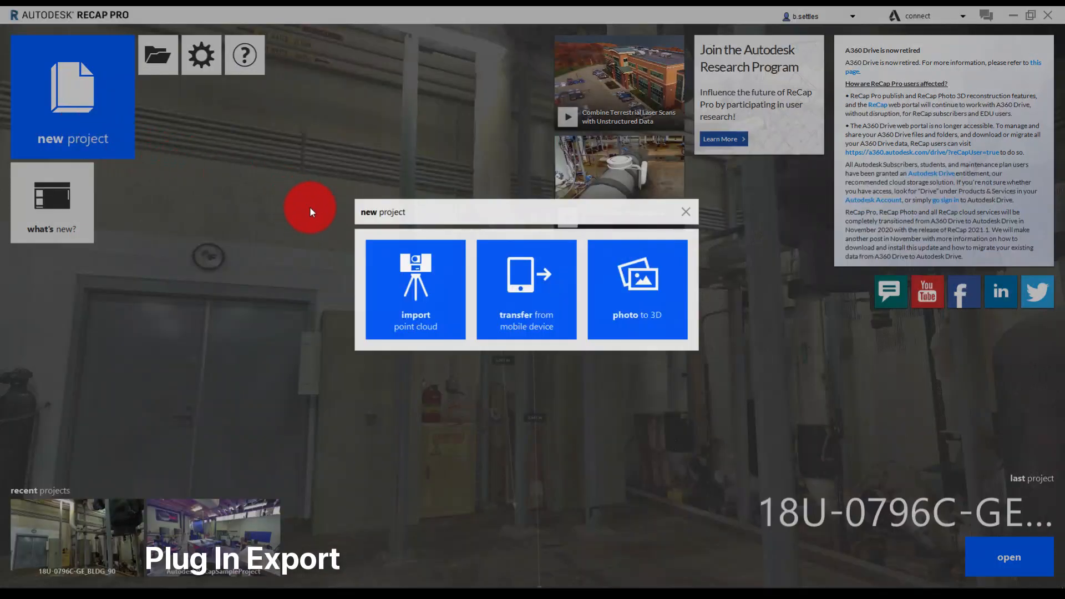
click(414, 281)
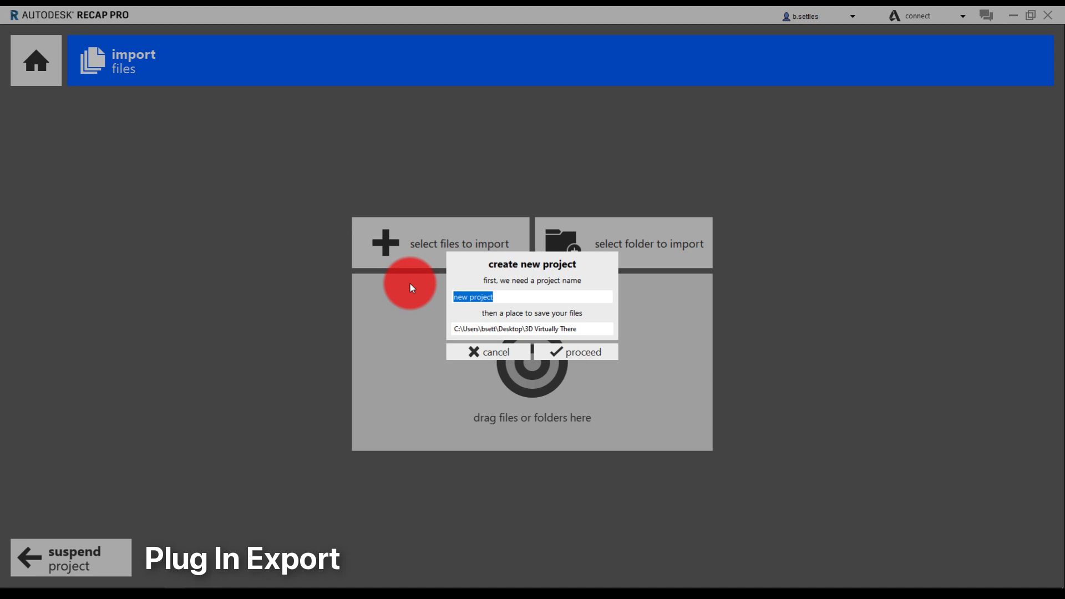
text(Drone Sc)
key(BackSpace)
key(BackSpace)
text(Flight)
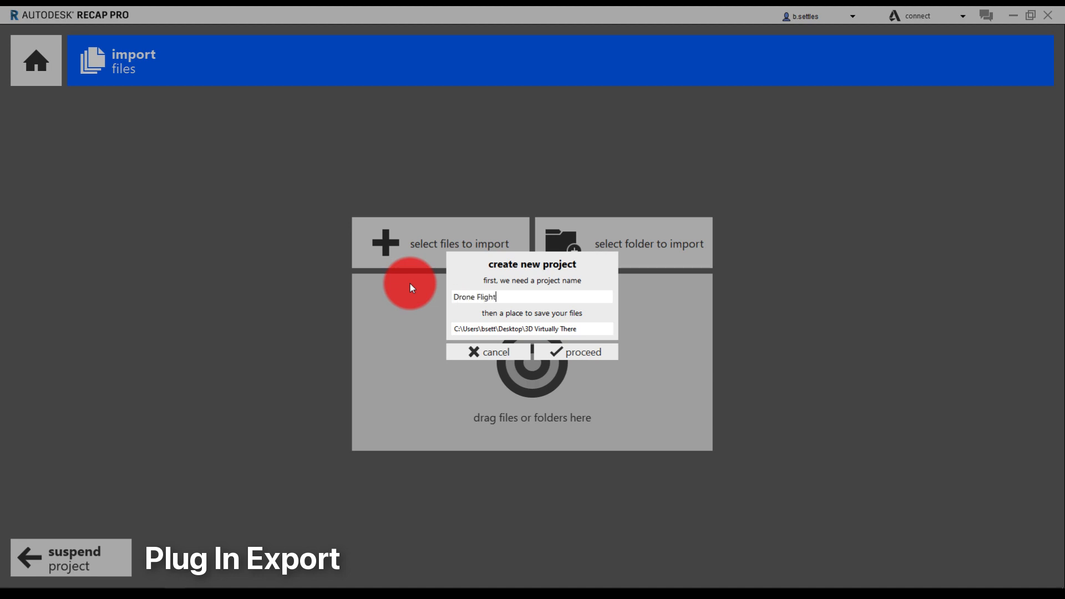
Step: Choose the Desktop as the save folder for the project files and create the project
click(579, 332)
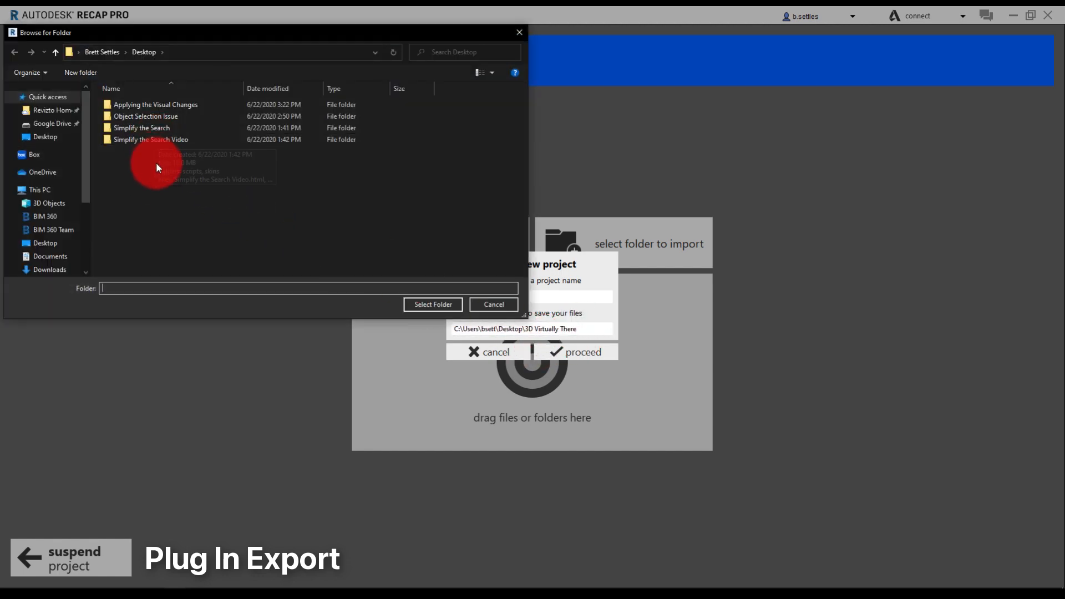
click(155, 179)
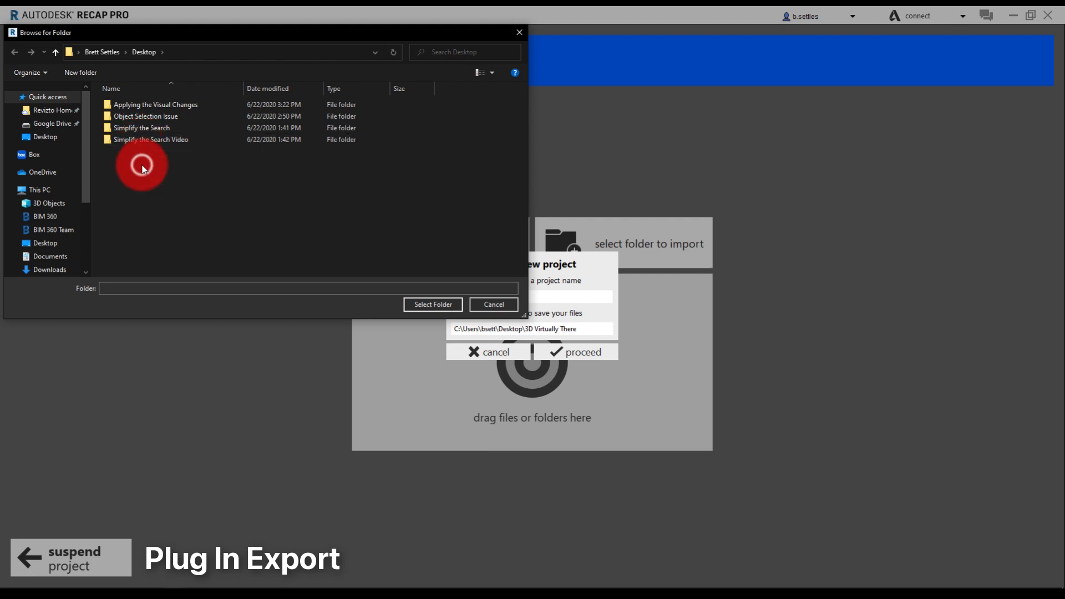
click(45, 136)
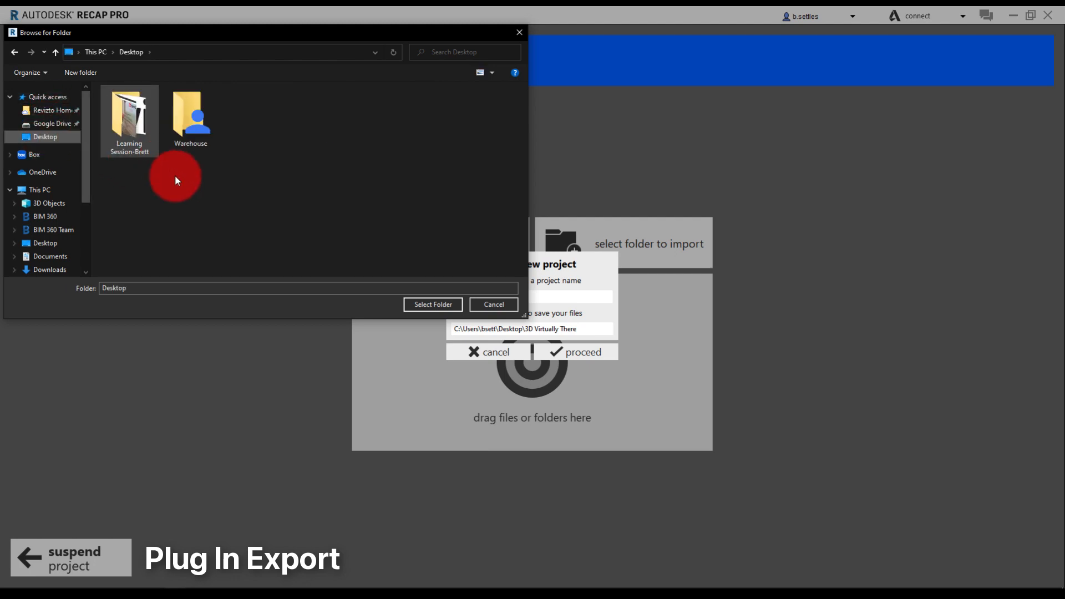
click(185, 201)
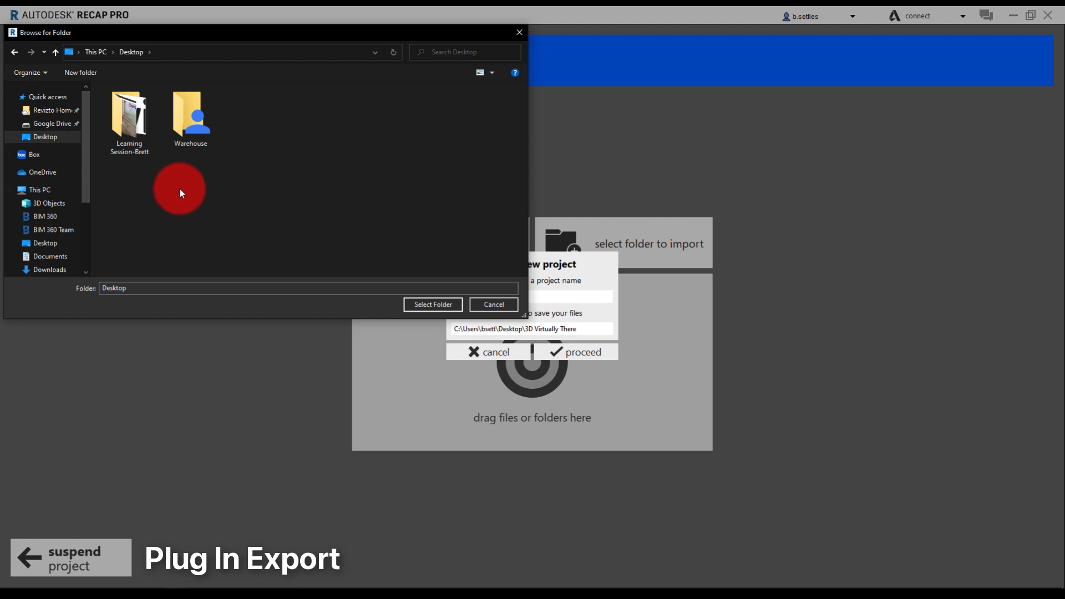
click(432, 305)
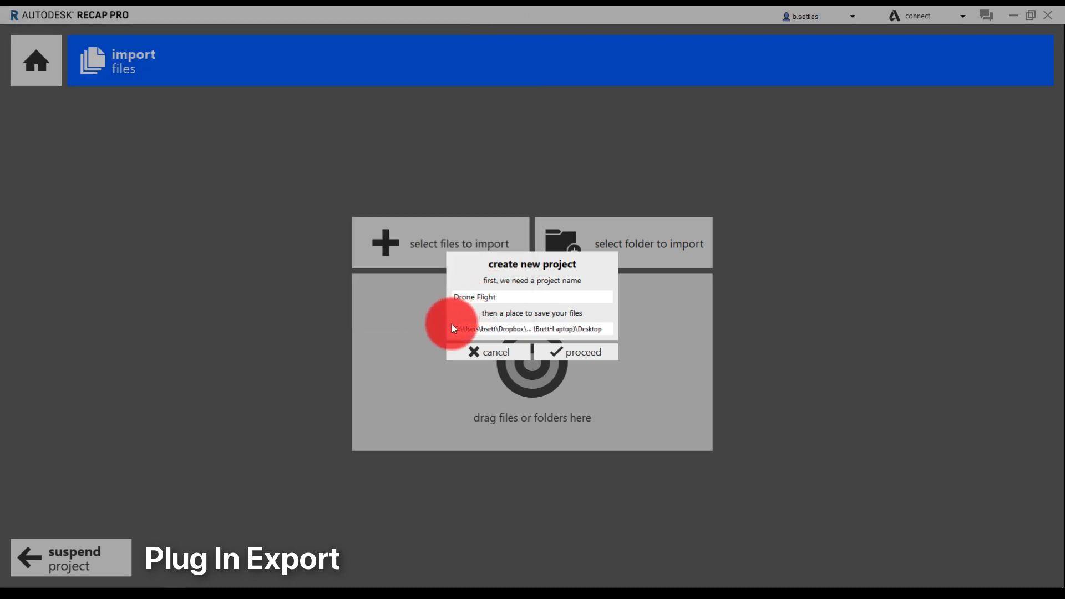
click(576, 352)
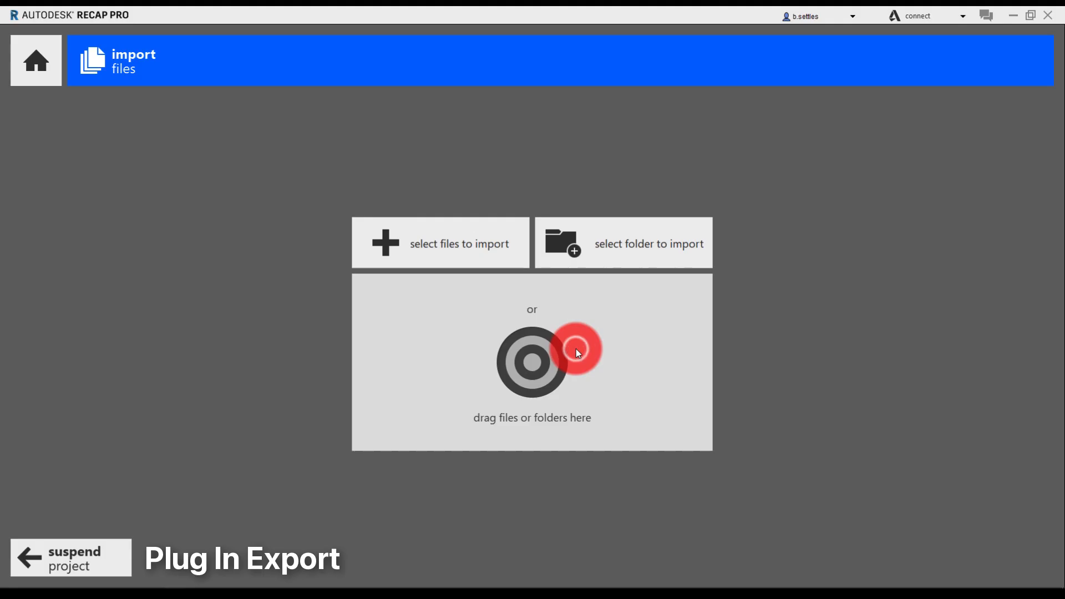
Step: Import example_building_group1_densified_point_cloud.las from the Desktop with the decimation grid set to 0 mm
click(400, 252)
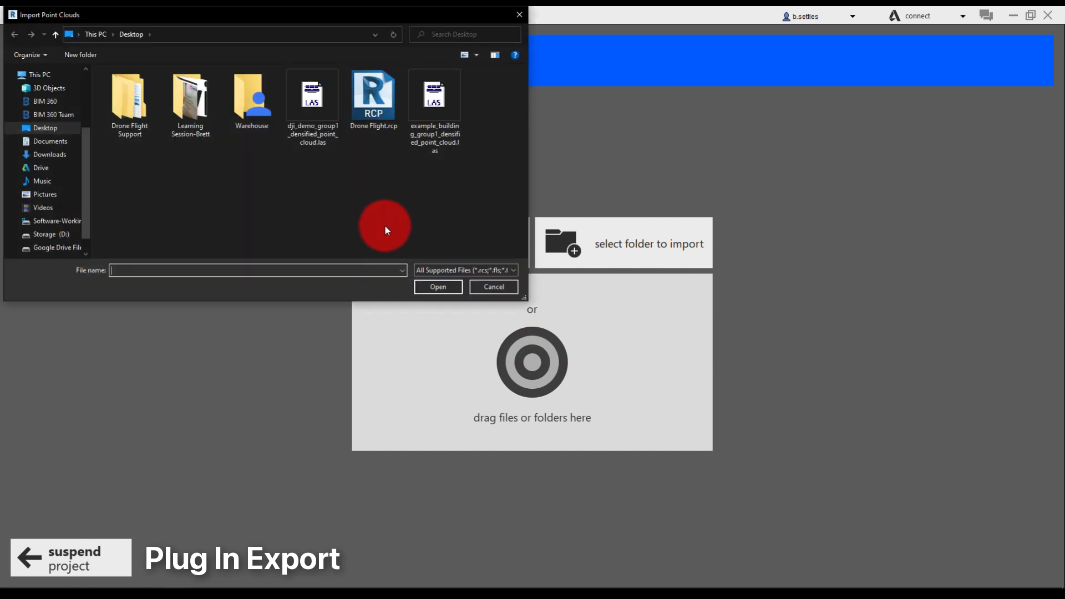
click(434, 117)
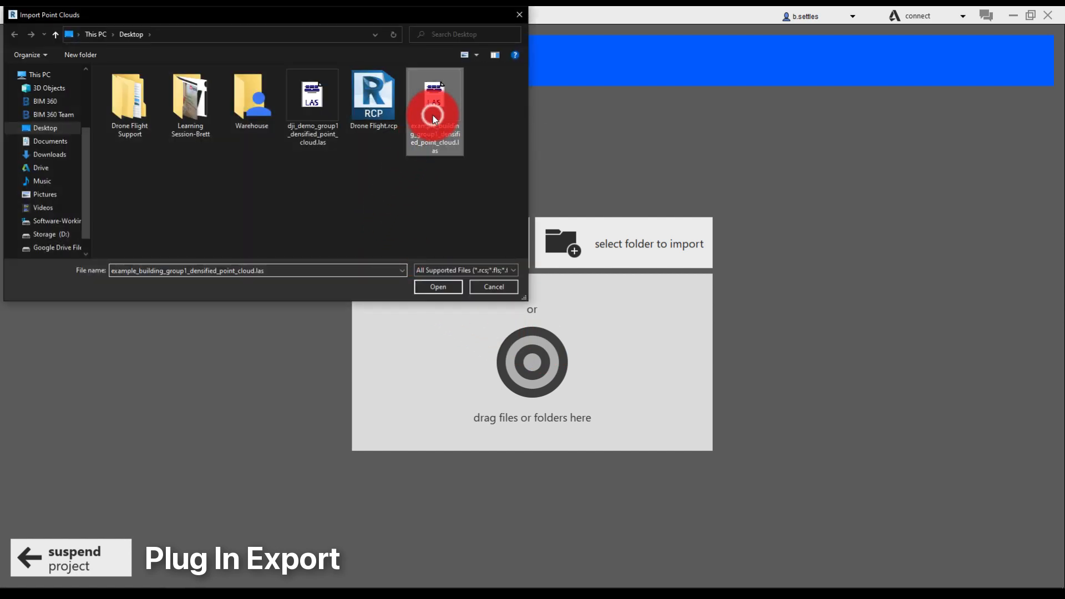
click(439, 293)
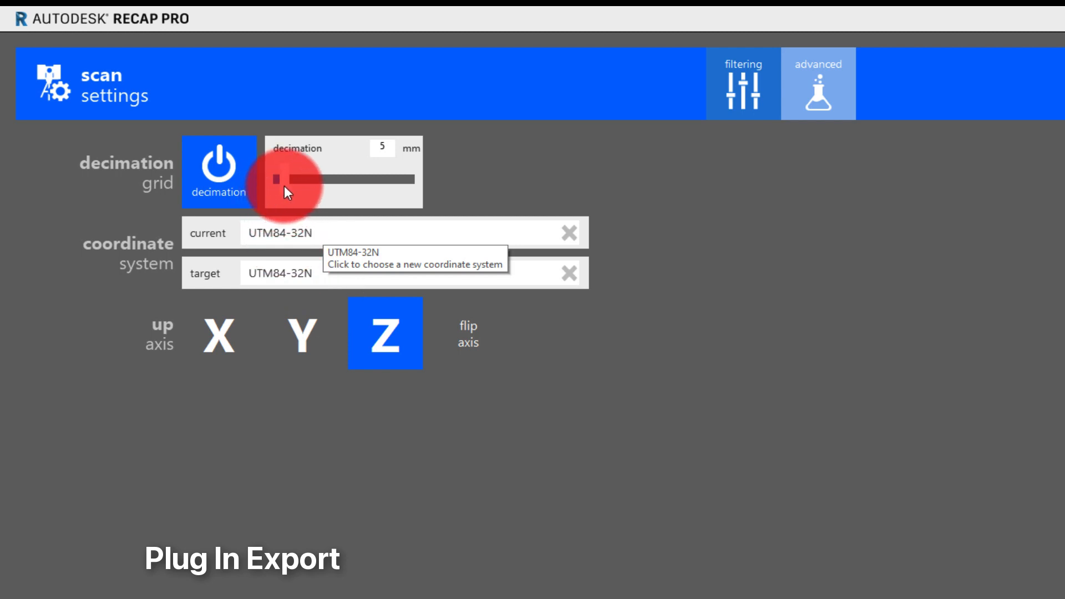
mouse_move(284, 185)
mouse_down()
mouse_move(334, 188)
mouse_move(268, 181)
mouse_up()
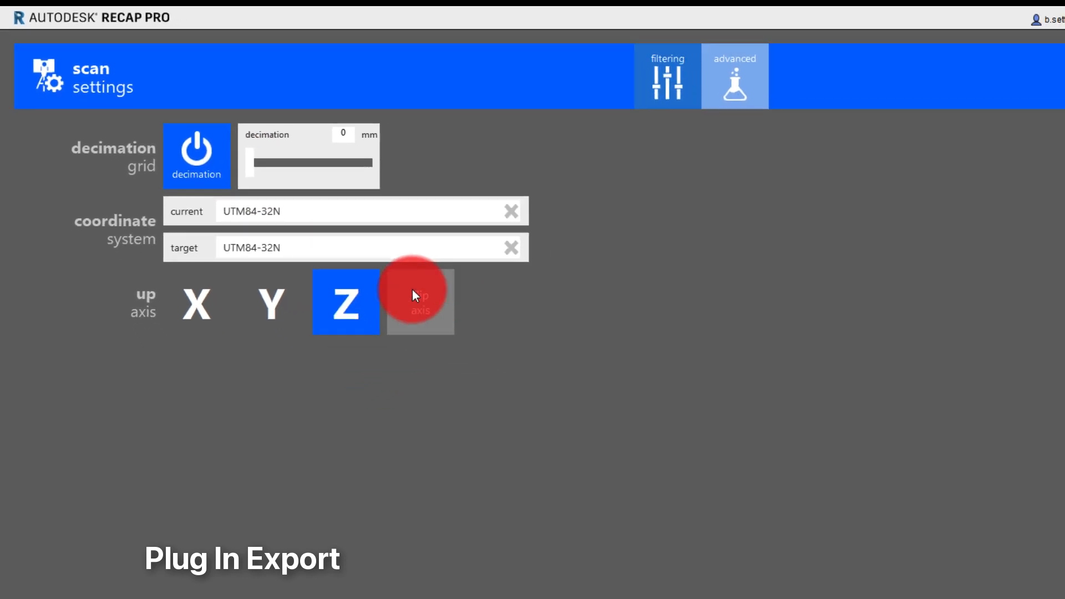
click(973, 561)
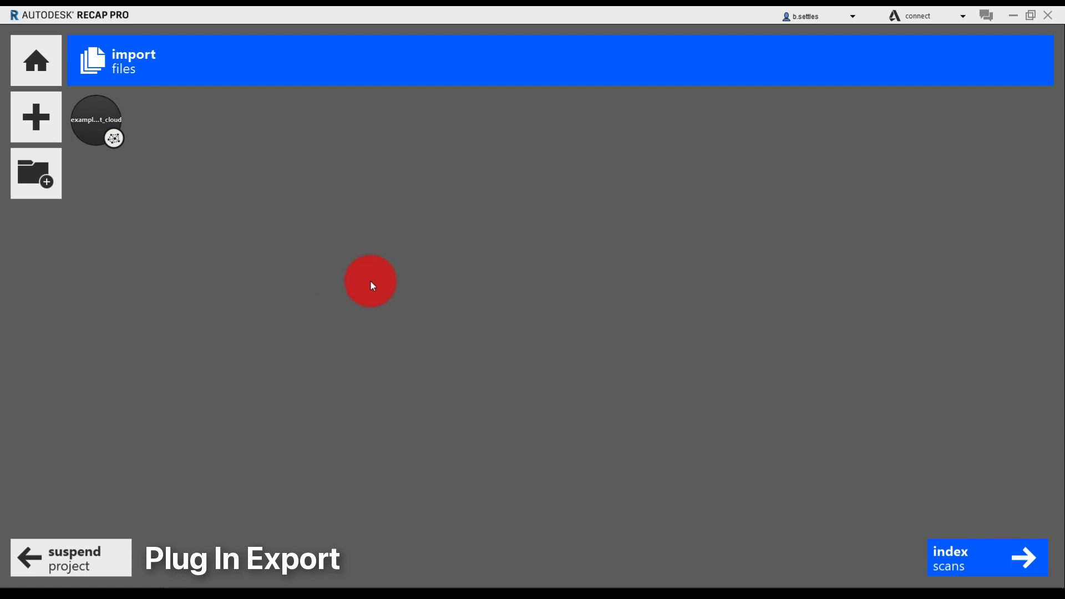
Step: Index the imported scan and launch the project to inspect the buildings' point cloud from different sides
click(956, 551)
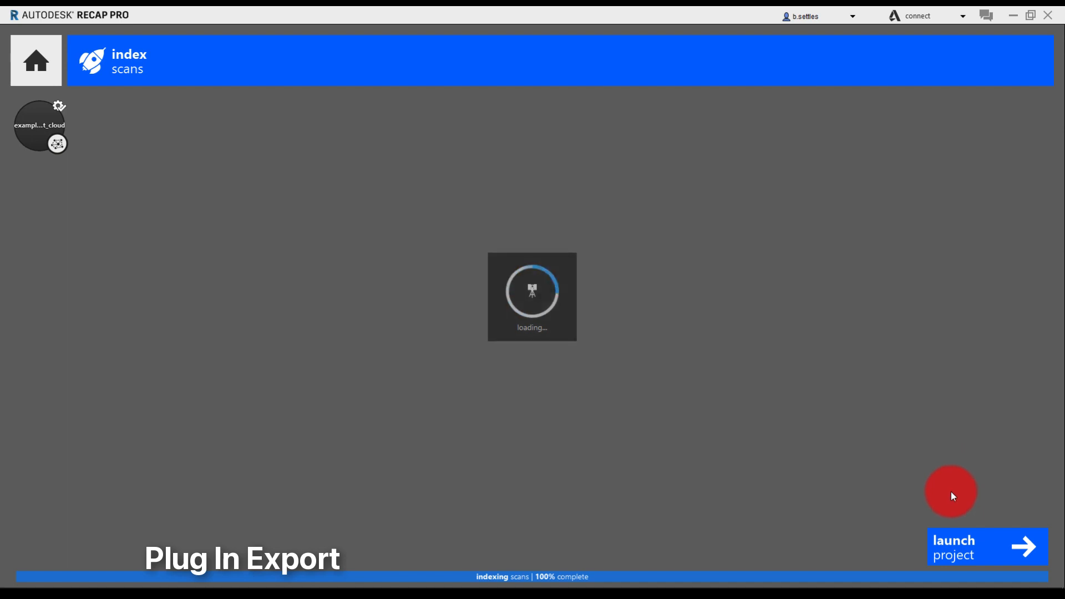
click(967, 550)
middle_drag(612, 200, 602, 224)
right_drag(595, 221, 555, 248)
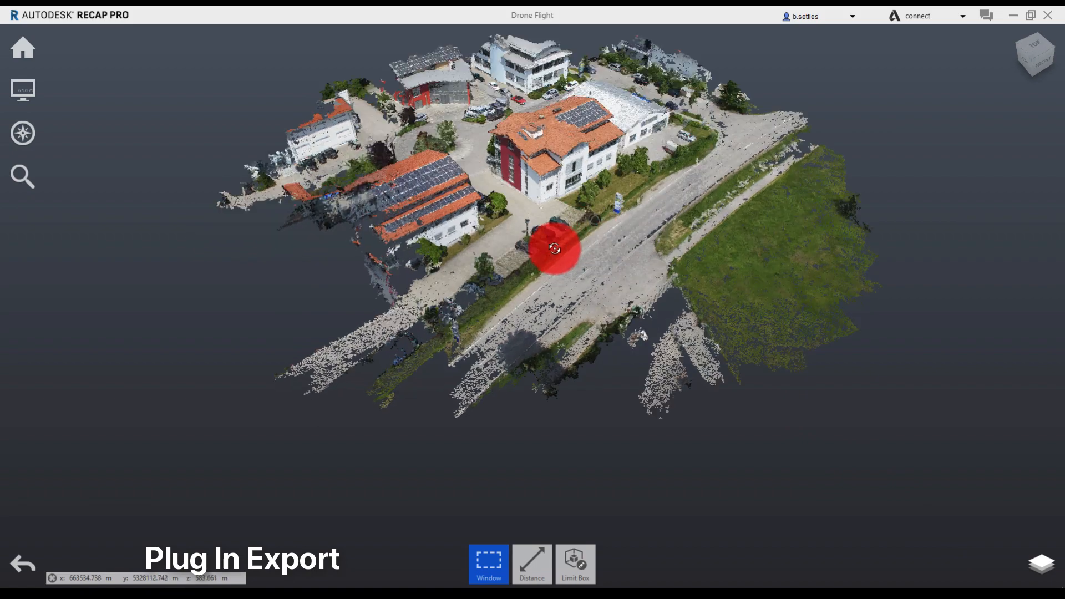
drag(555, 248, 249, 193)
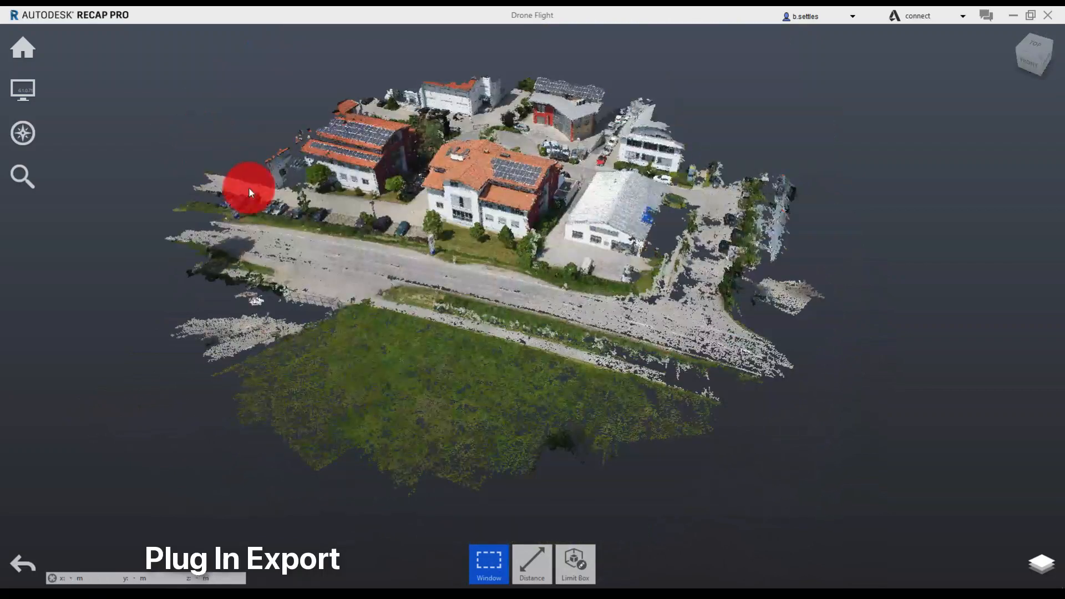
Step: Add a scan region named Flight Overall in the project navigator
click(1041, 562)
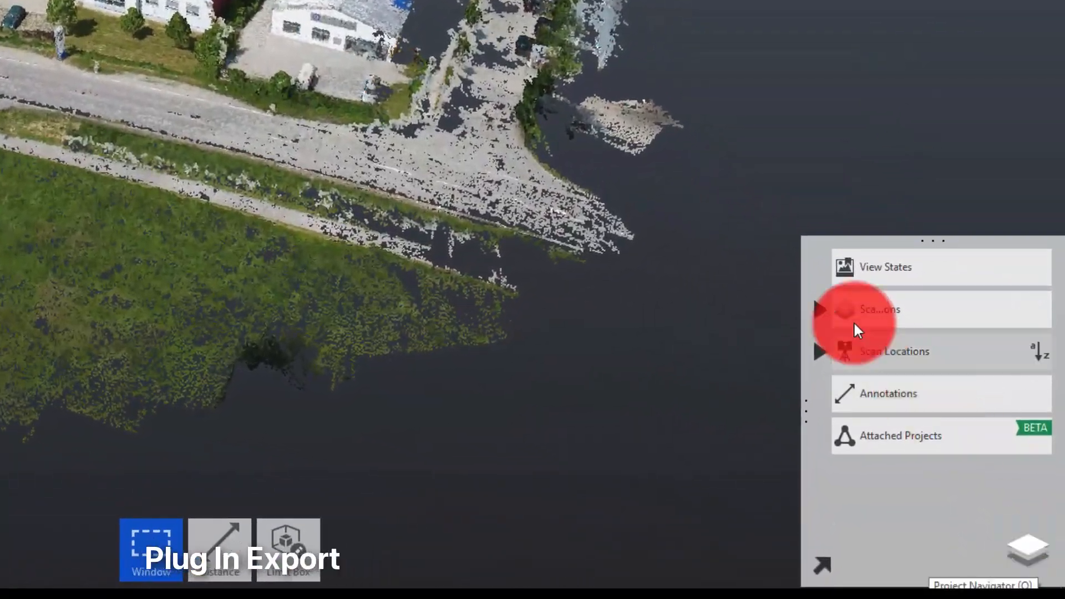
click(819, 309)
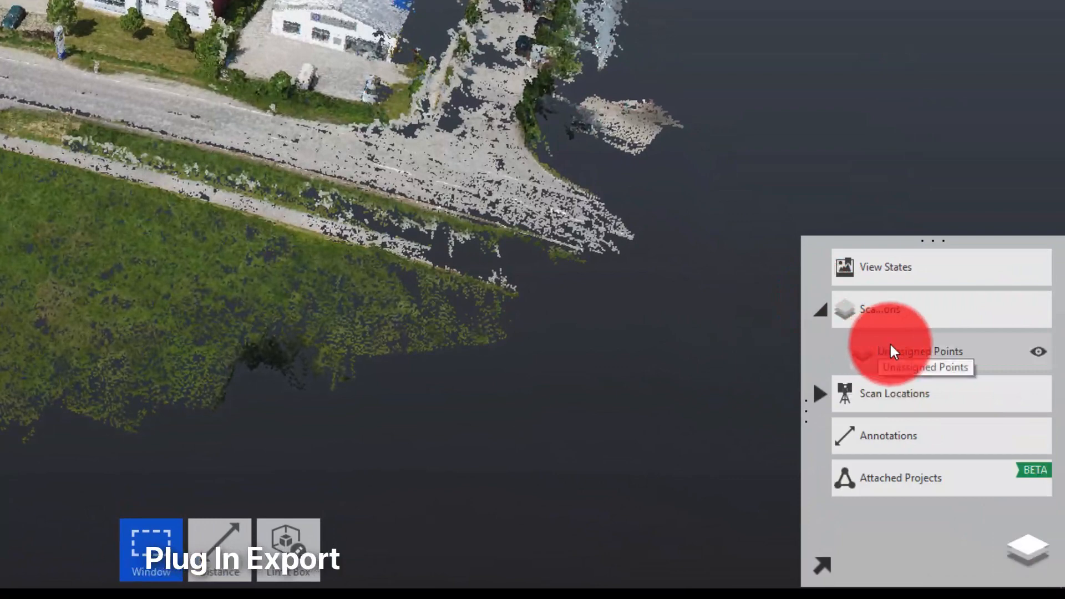
click(1047, 355)
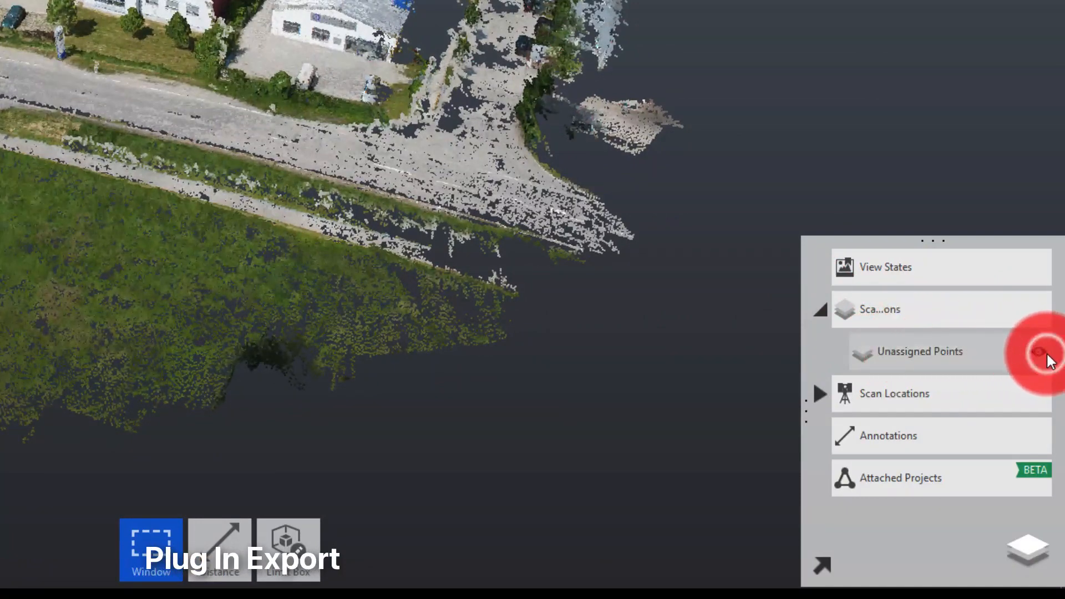
click(1046, 352)
mouse_move(936, 311)
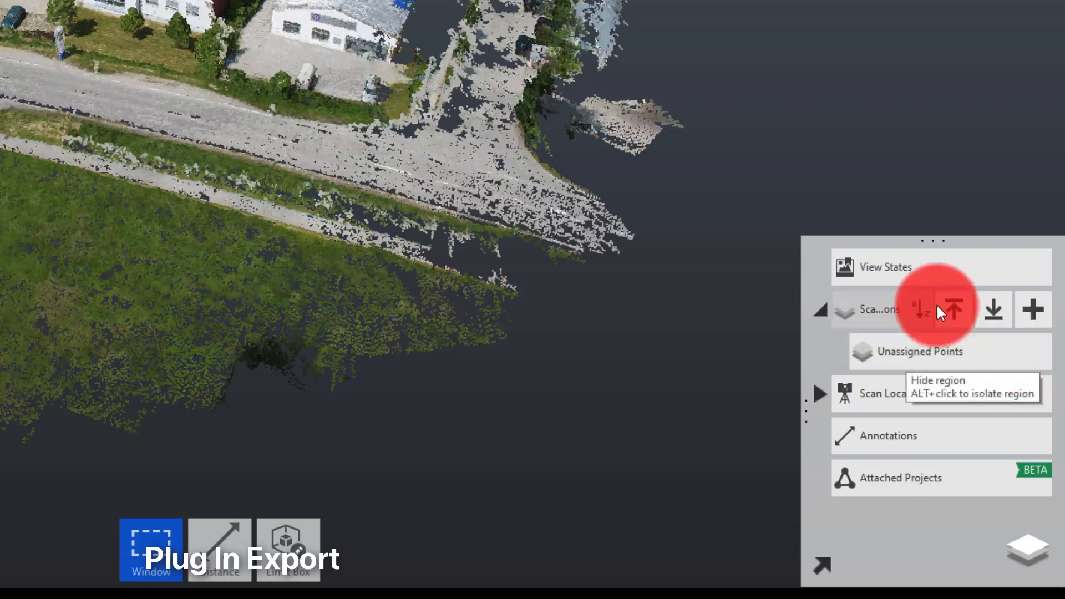
click(1028, 309)
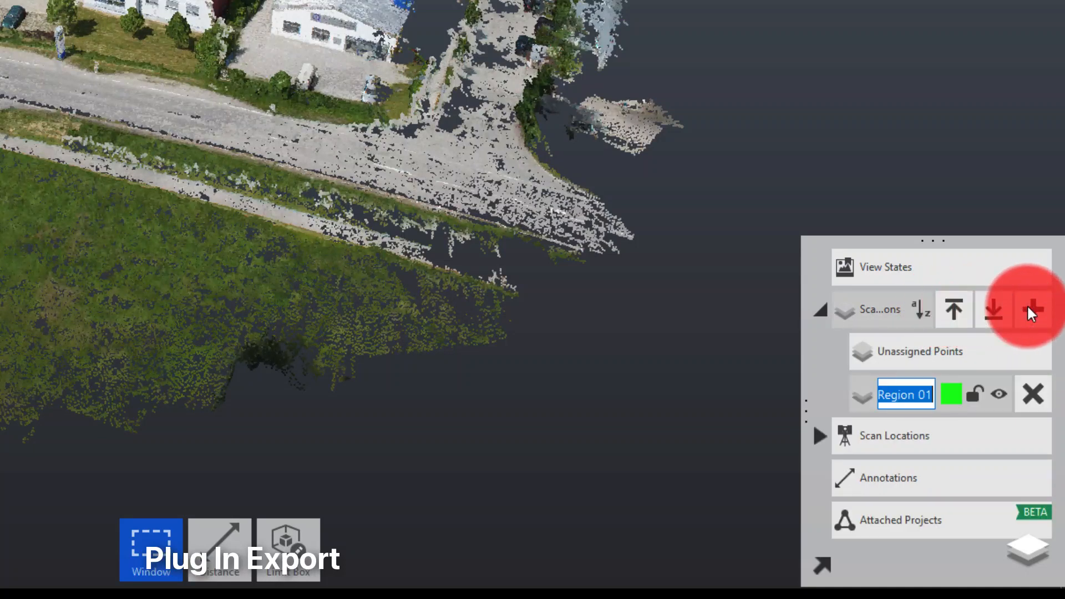
text(Fli)
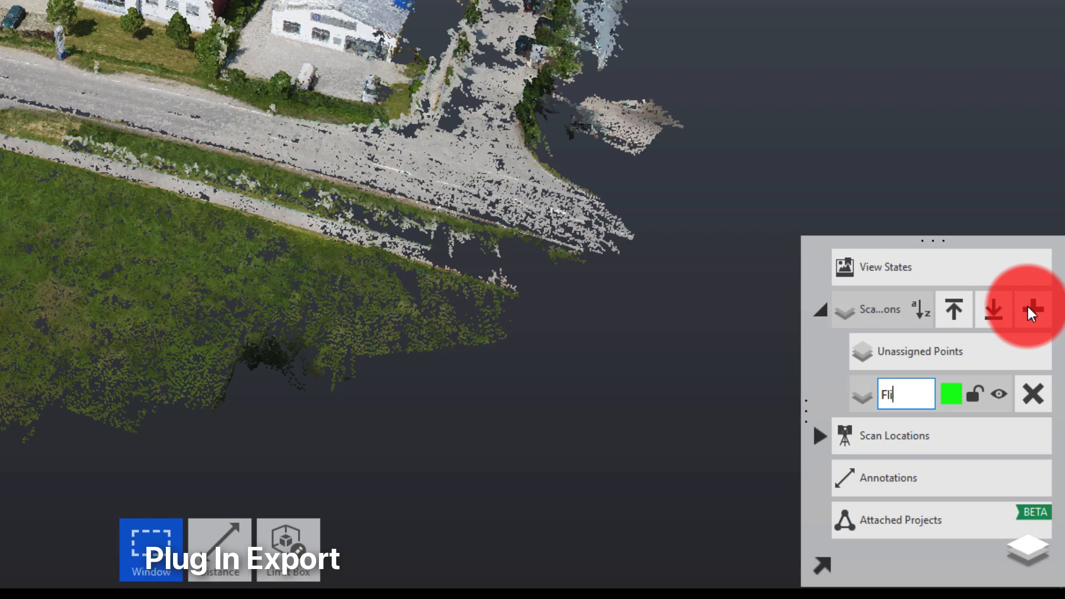
text(ght Overall)
key(Return)
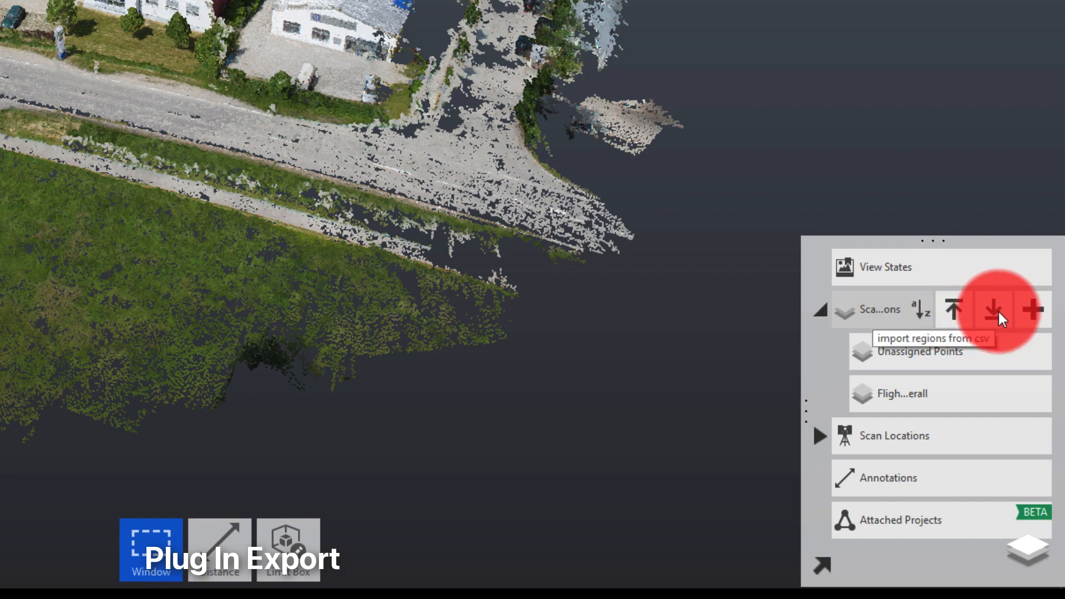
Step: Export the scan regions as Unified RCS (*.rcs) to the Desktop, unifying the project scans
click(961, 309)
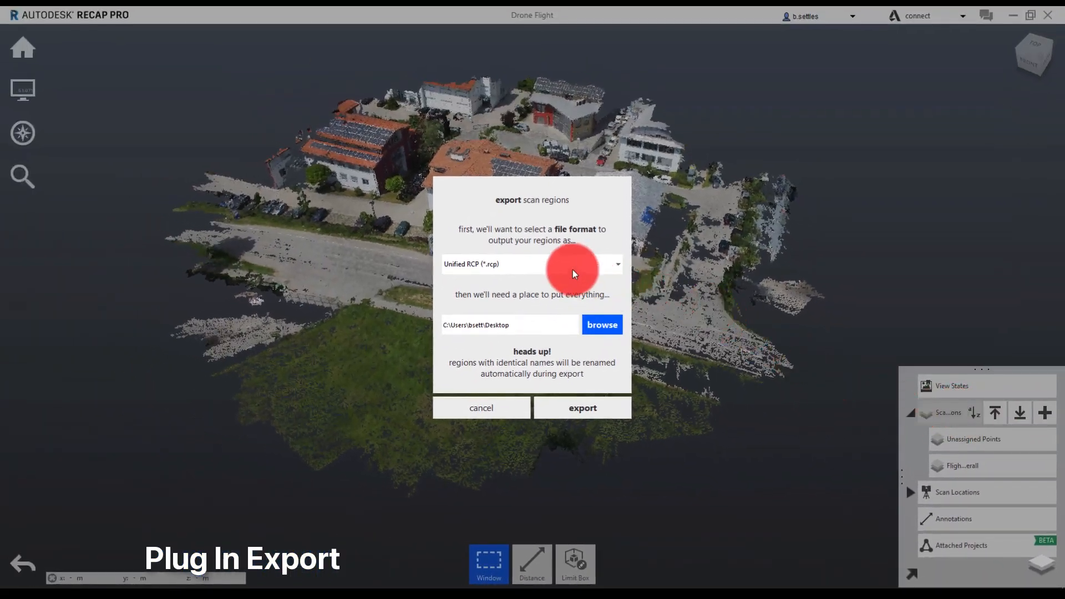
click(575, 273)
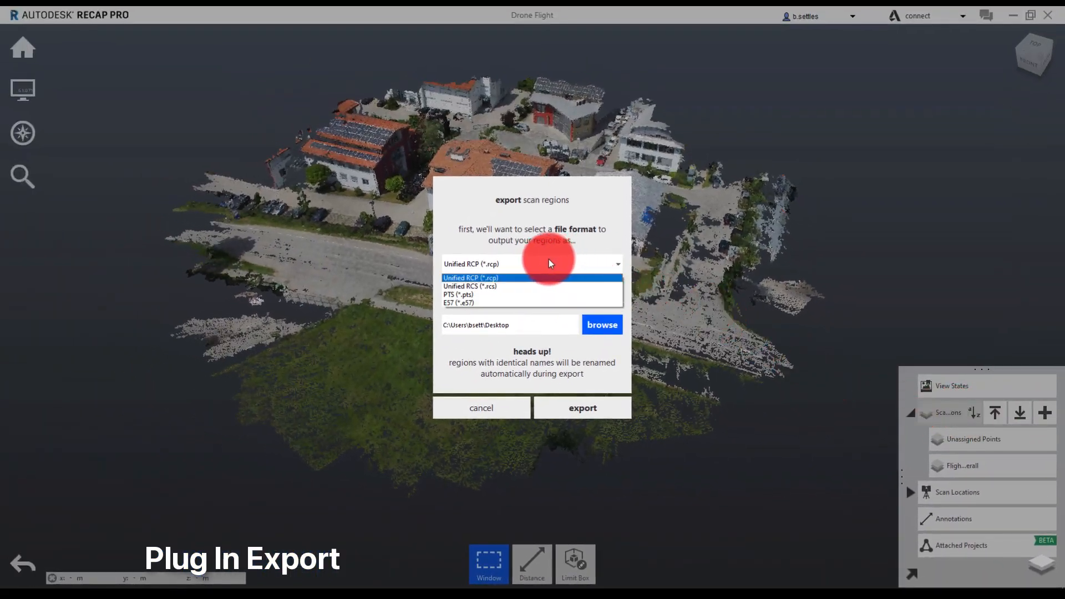
click(481, 287)
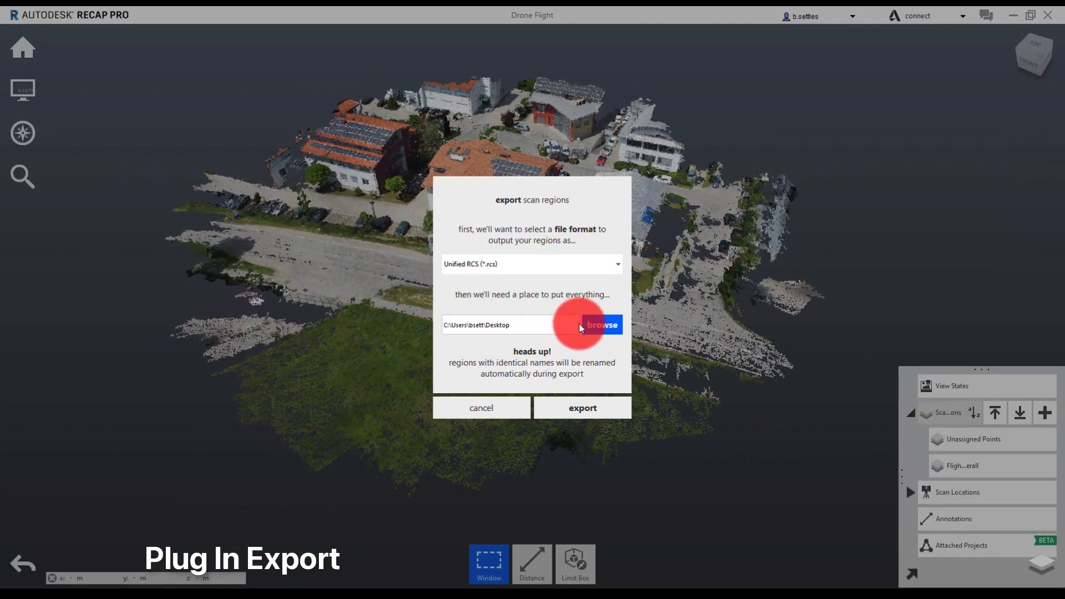
click(566, 411)
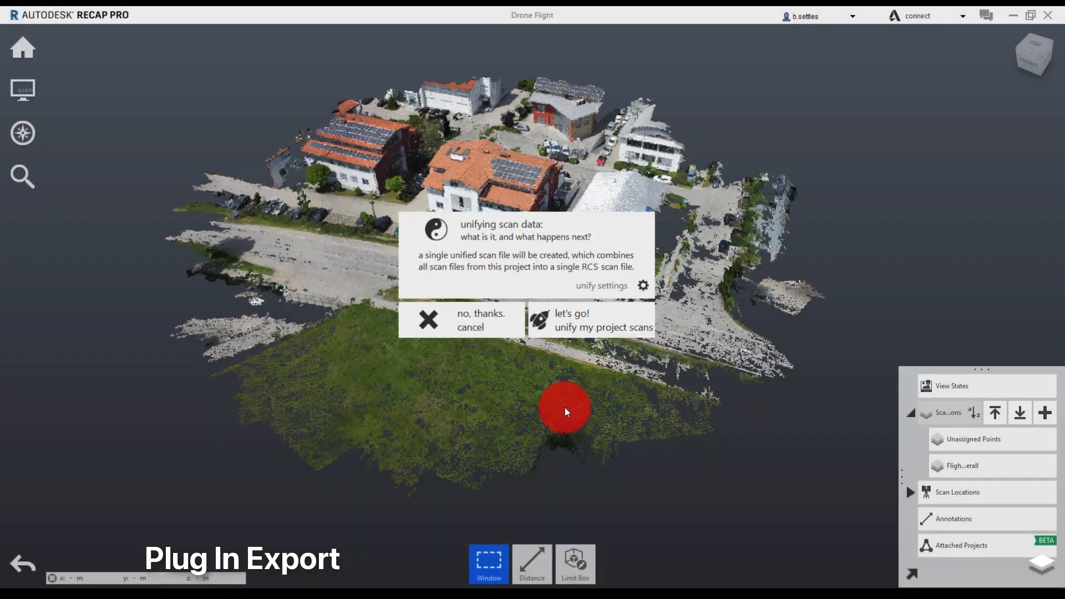
click(575, 326)
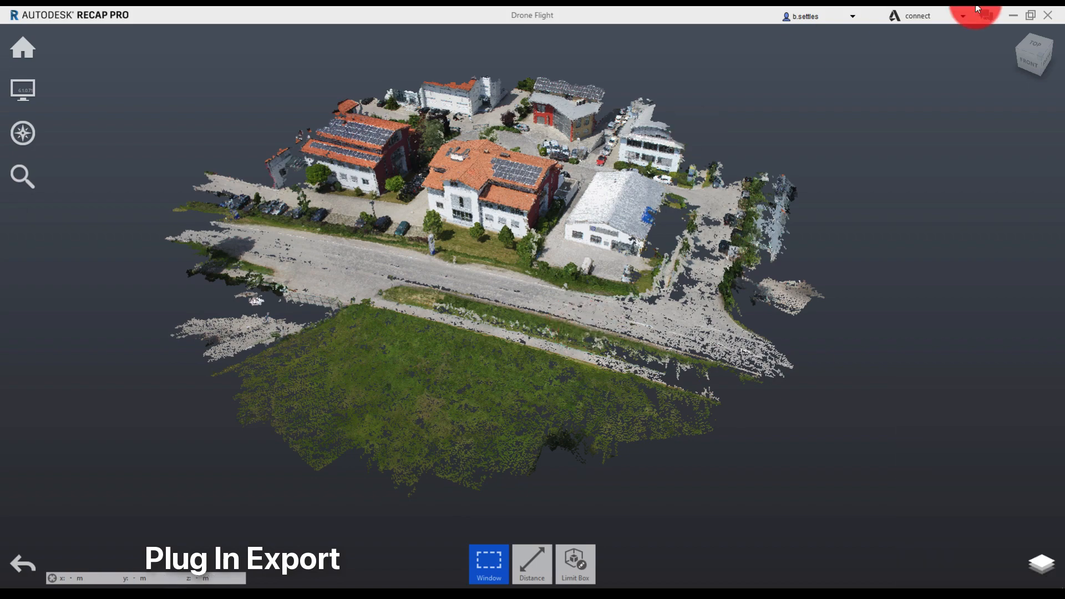
Step: Switch to Revit and link the point cloud Drone Flight.rcp from the Desktop with Auto - Center to Center positioning
click(1013, 14)
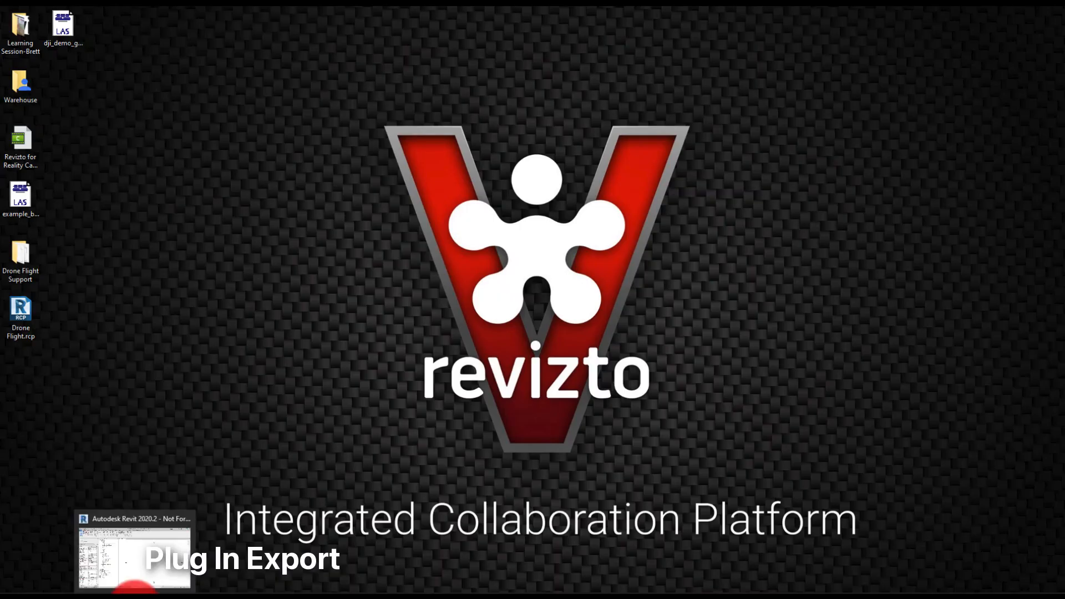
click(135, 591)
click(213, 55)
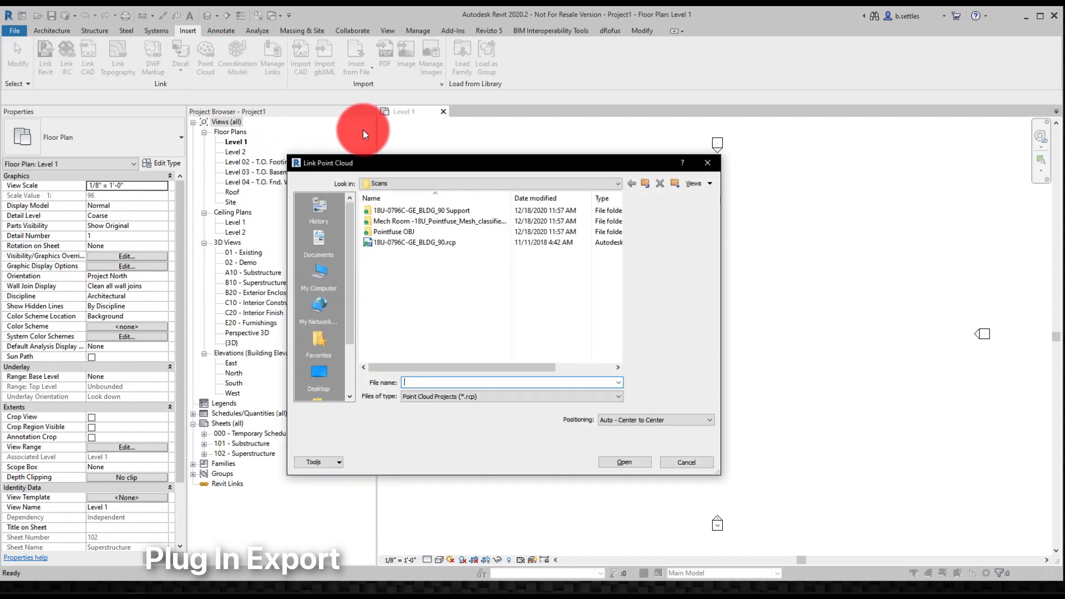
drag(389, 164, 489, 149)
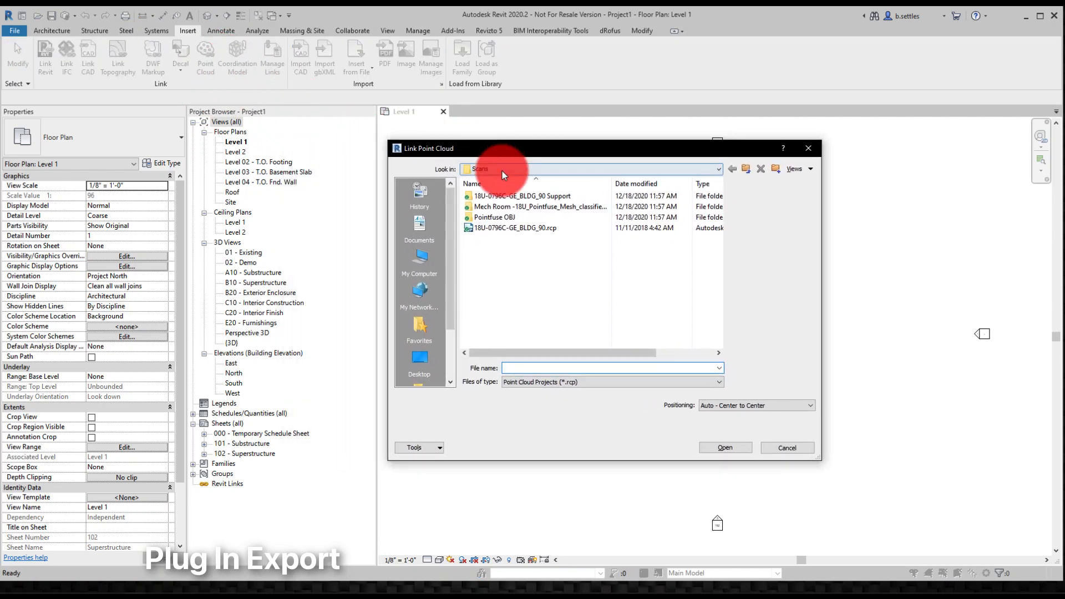
click(505, 170)
click(502, 180)
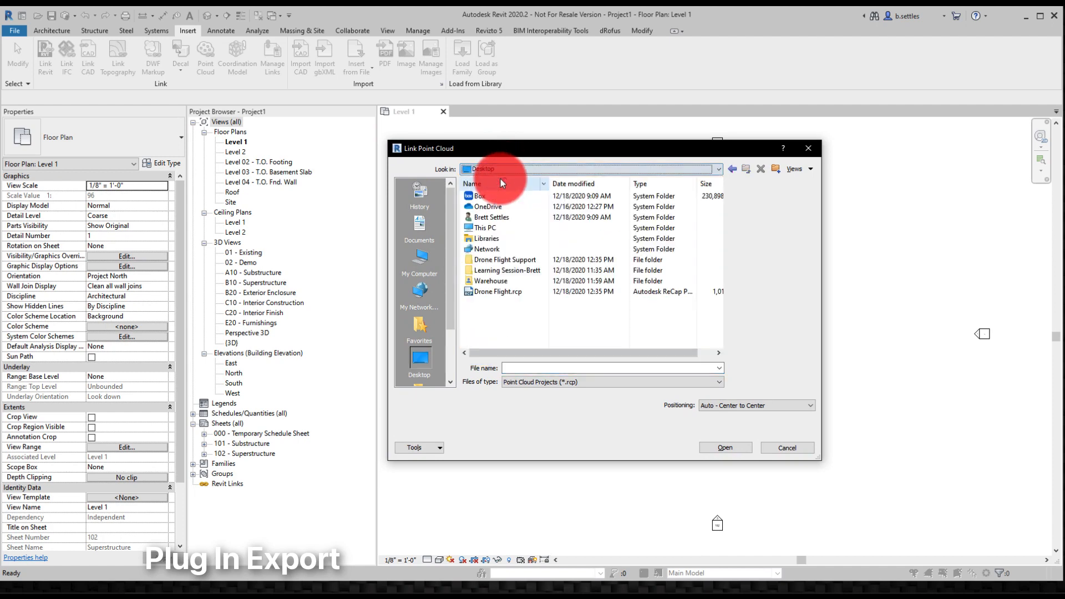
click(501, 292)
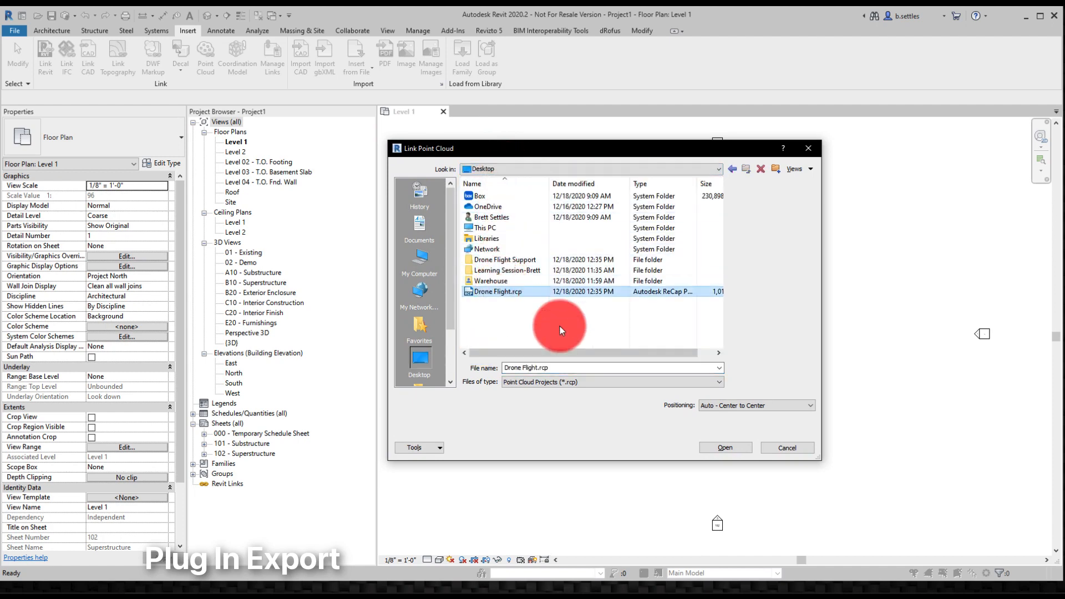
click(718, 446)
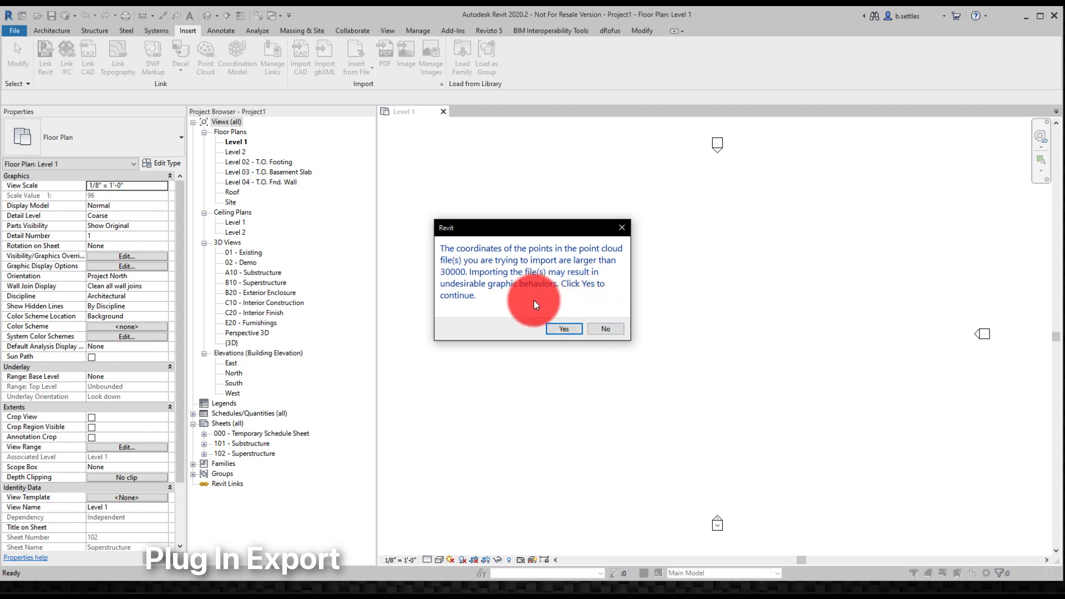
click(564, 329)
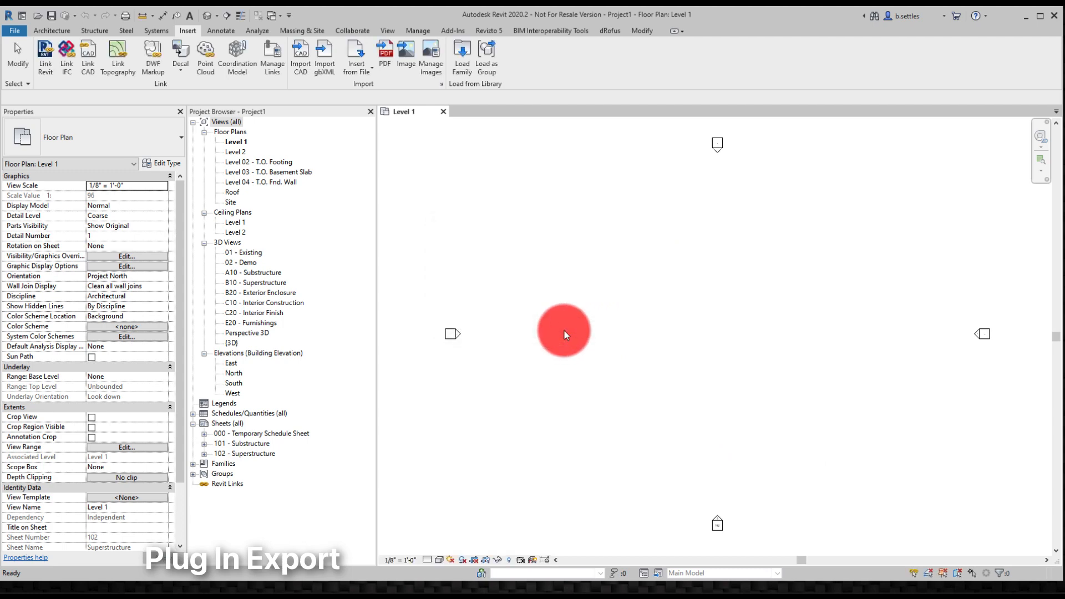
Step: Inspect the linked point cloud in the Level 1 floor plan and in the {3D} view
scroll(599, 284, down, 4)
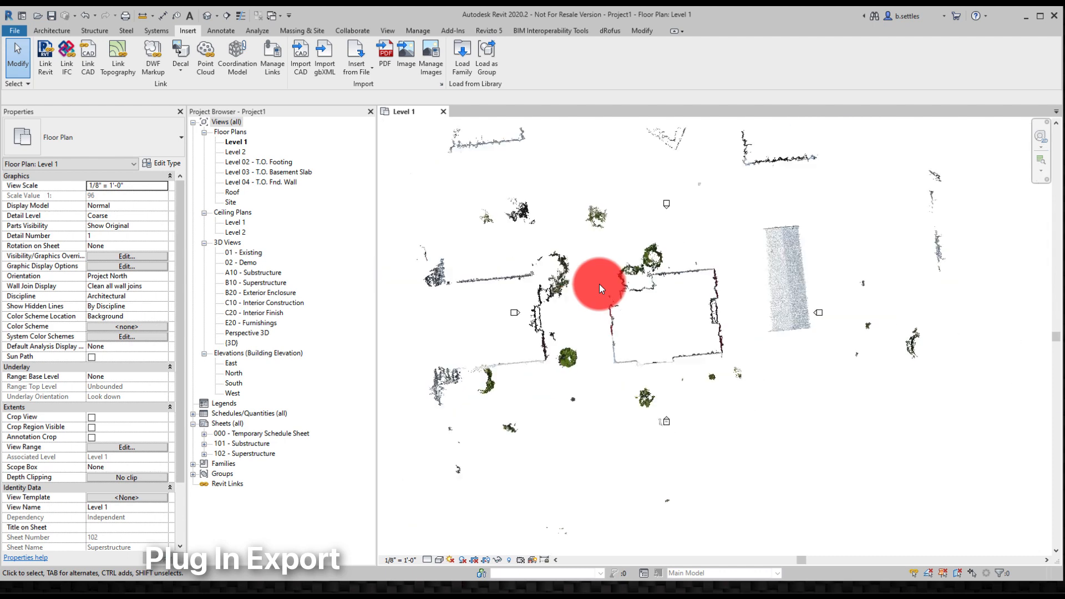
middle_drag(600, 284, 621, 326)
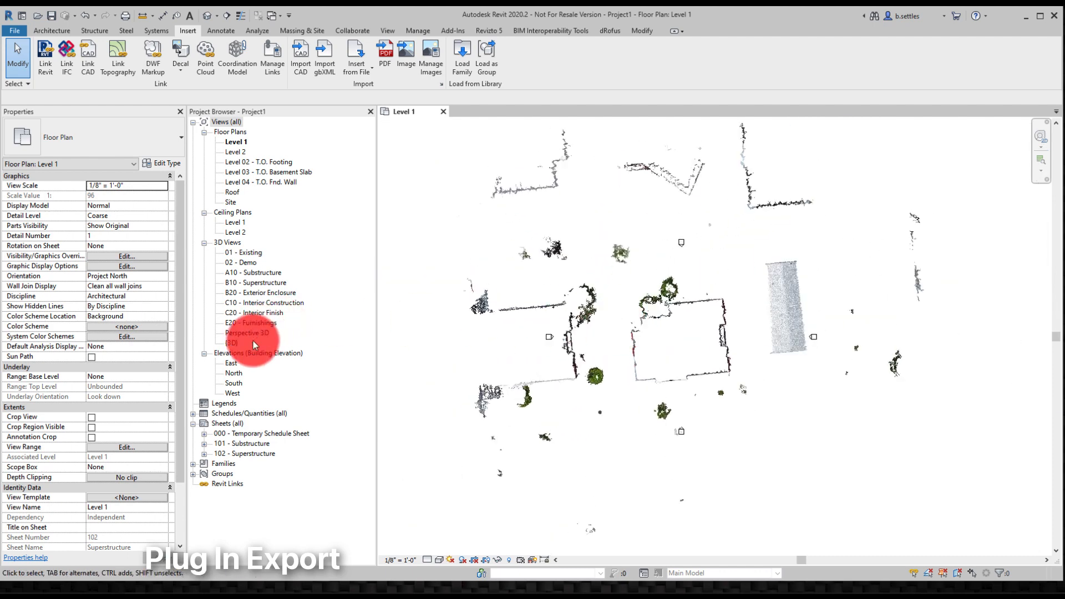
double_click(232, 344)
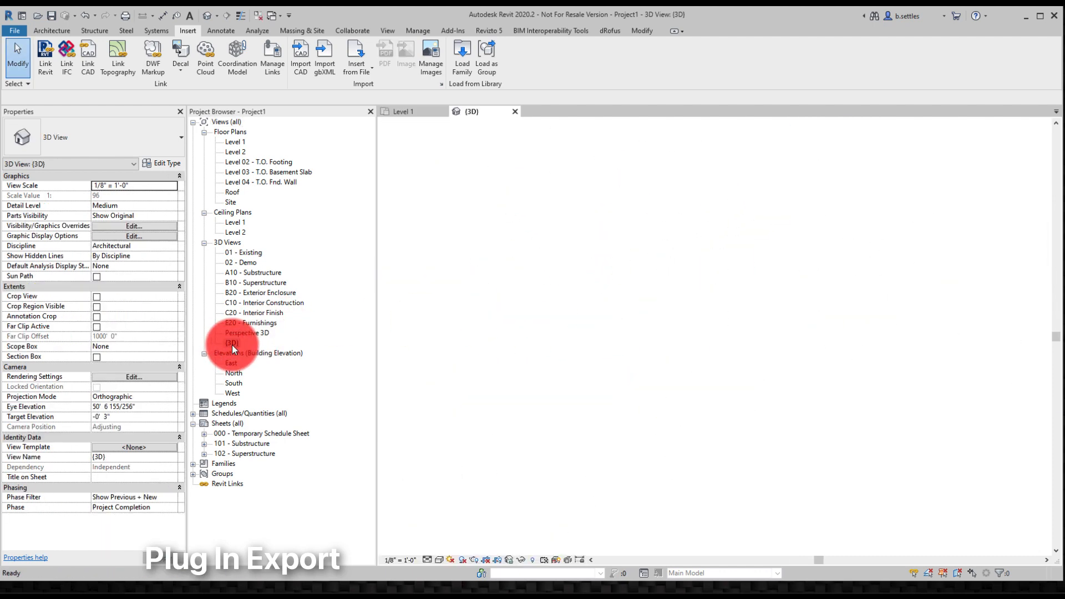
click(721, 325)
middle_drag(721, 325, 672, 292)
scroll(671, 308, up, 3)
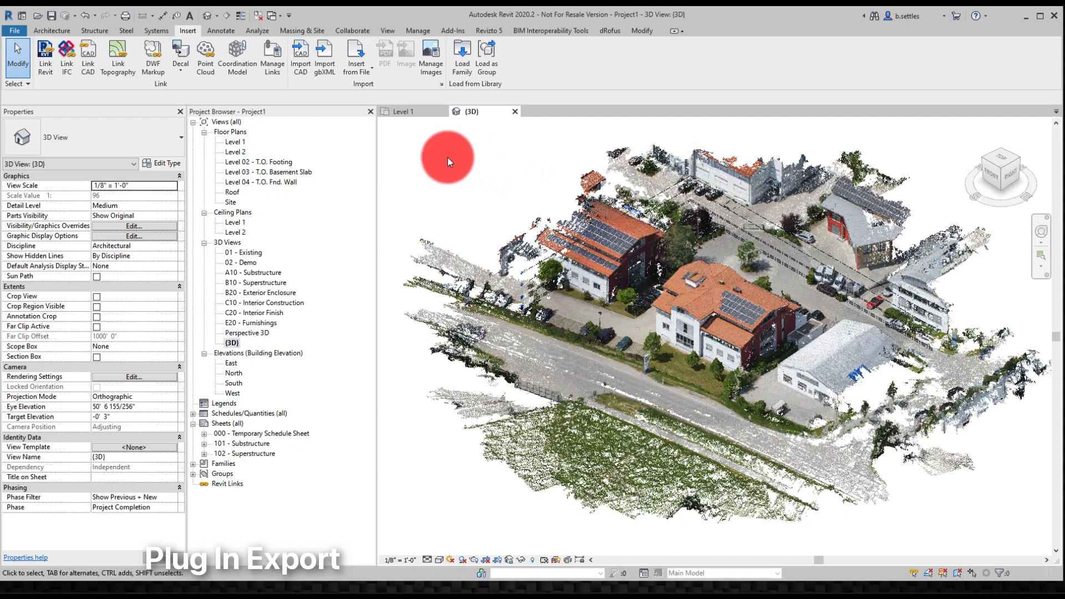
Step: Duplicate the {3D} view and rename the copy Revizto Export
right_click(232, 244)
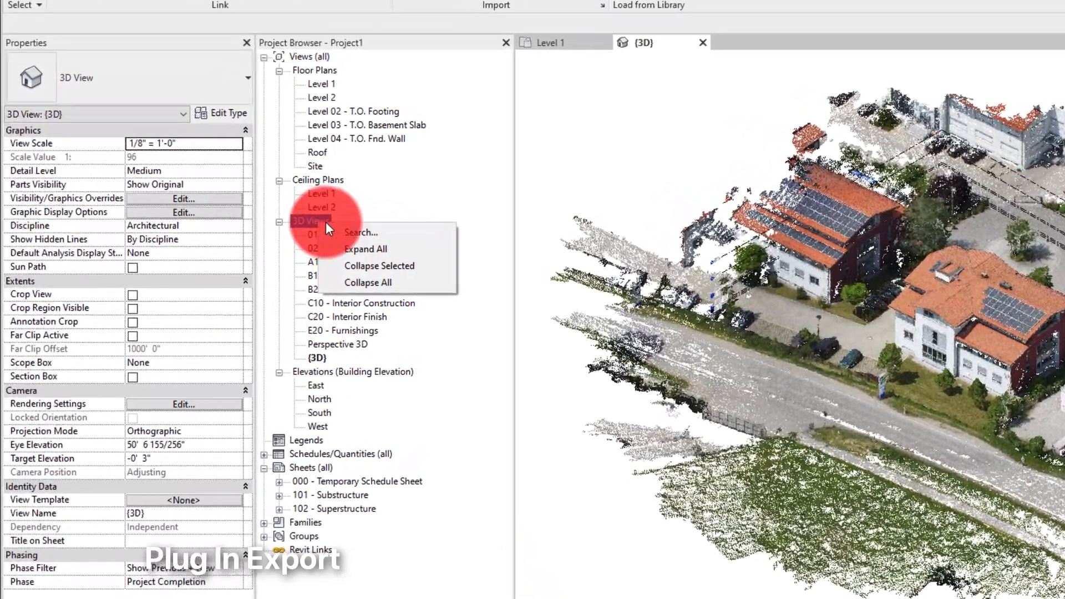
click(320, 356)
right_click(320, 357)
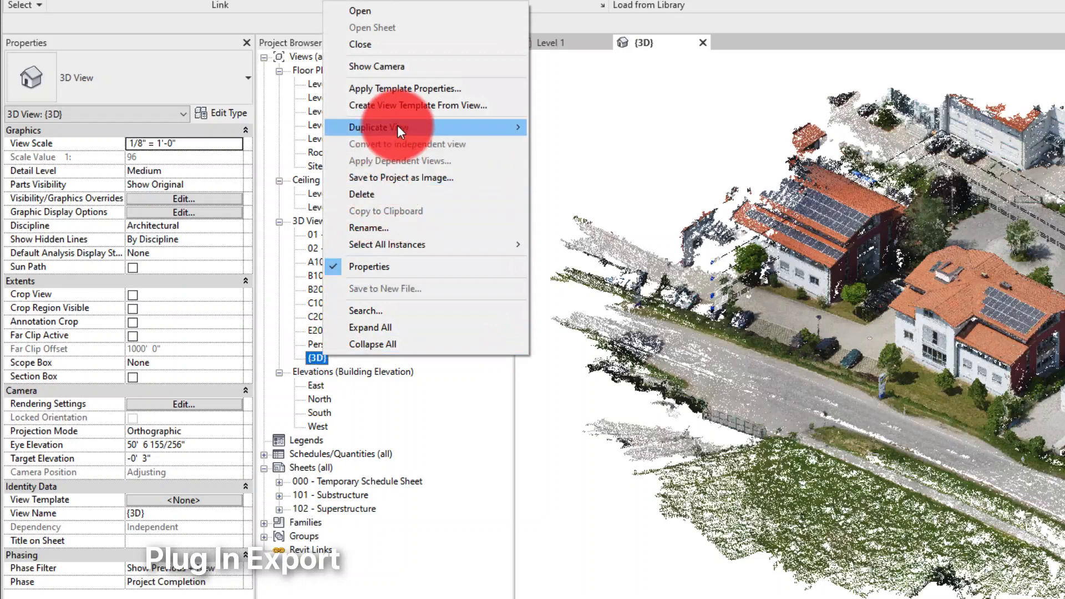
mouse_move(400, 124)
click(597, 138)
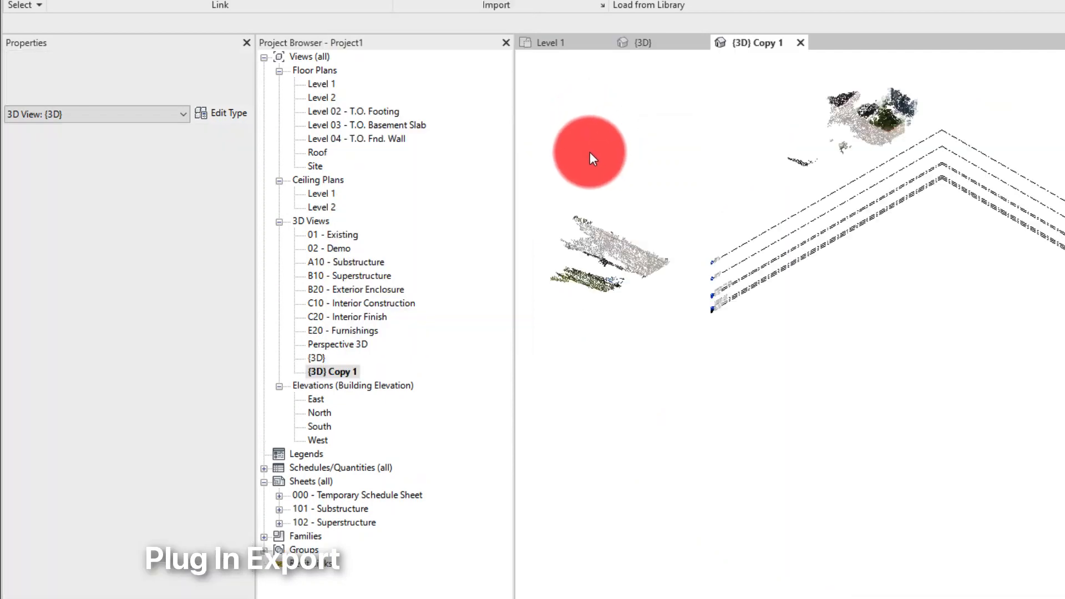
right_click(347, 374)
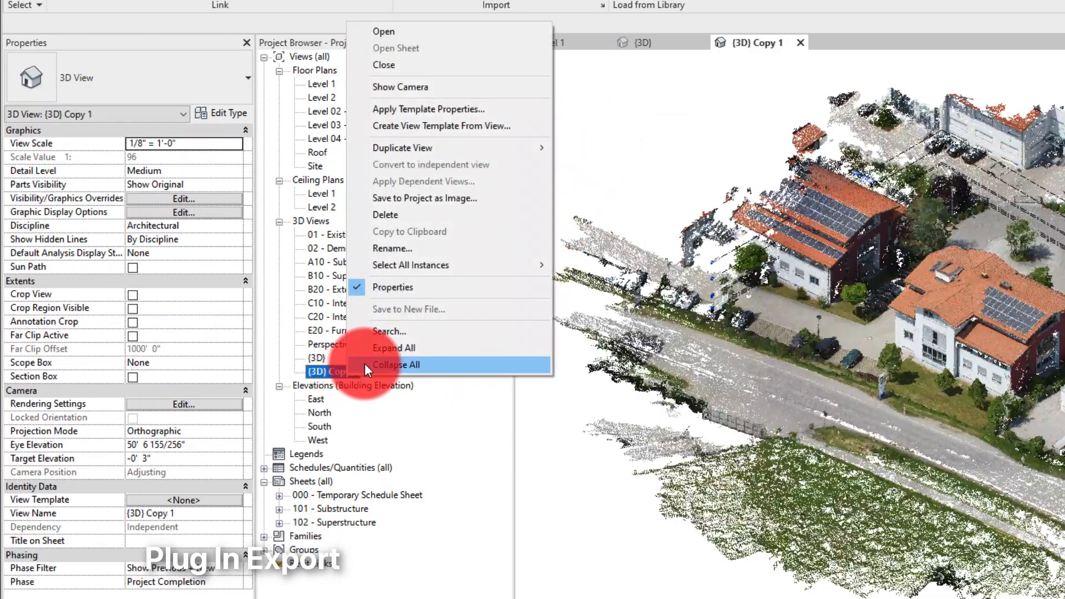
click(381, 254)
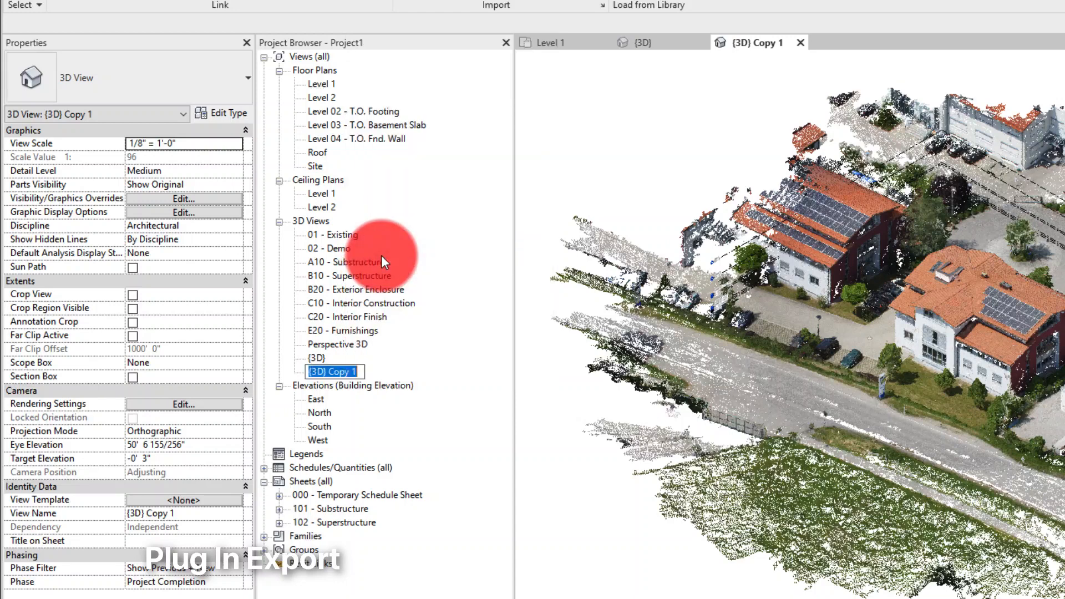
text(Re)
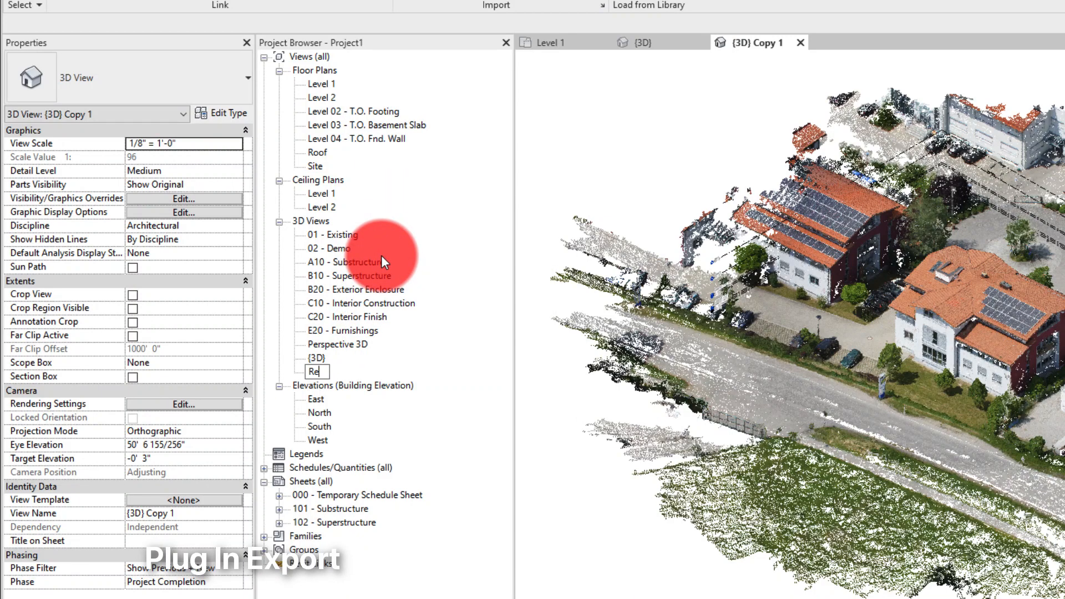
text(vizto Export)
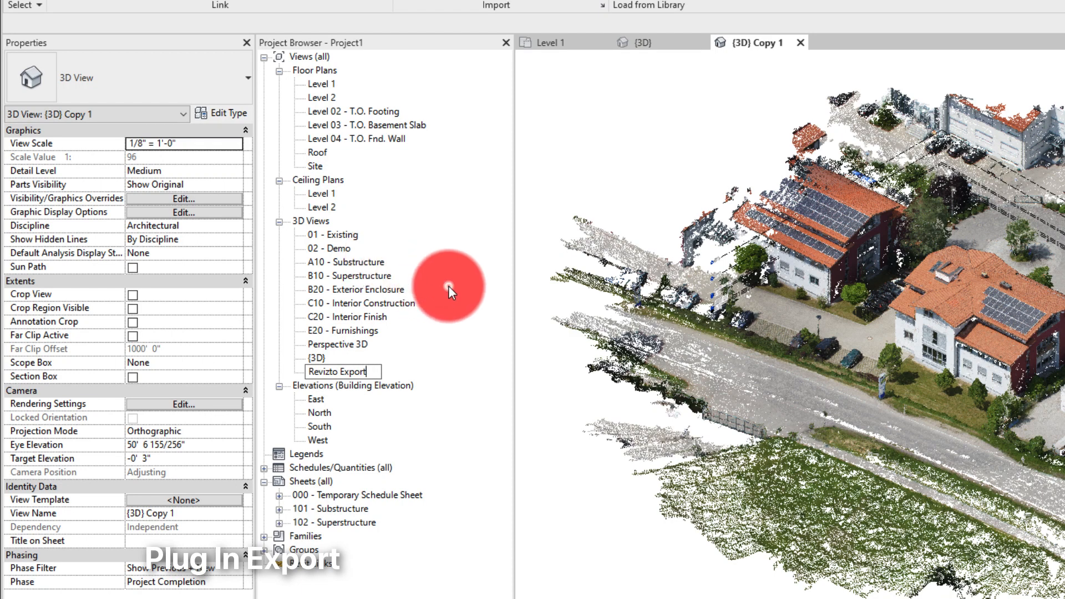
key(Return)
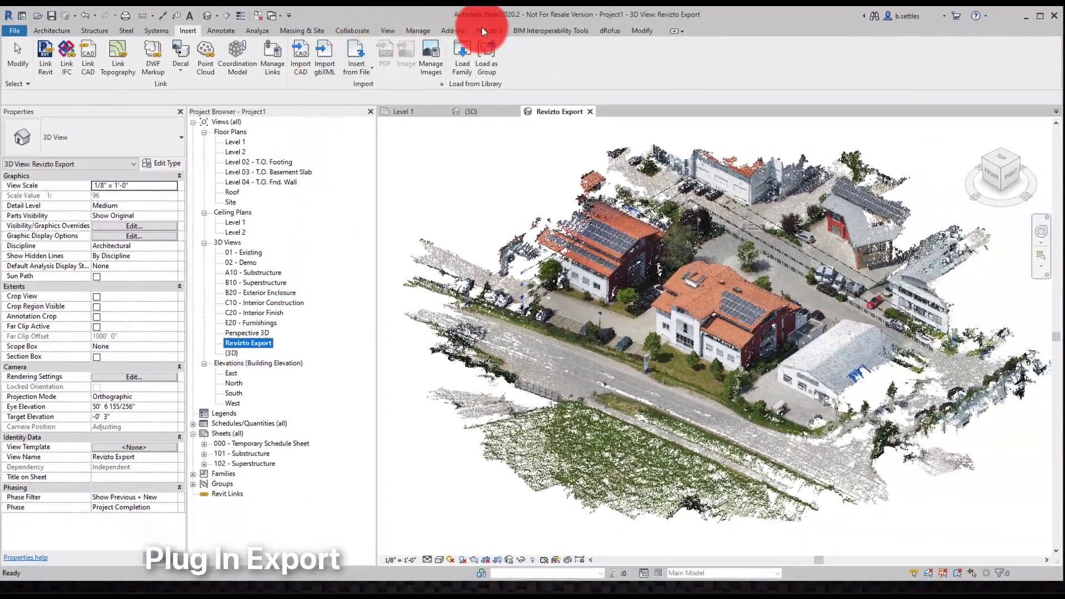
Step: Link the model to the existing Revizto cloud project Drone Data Workflow through the Revizto plug-in's link settings
click(484, 29)
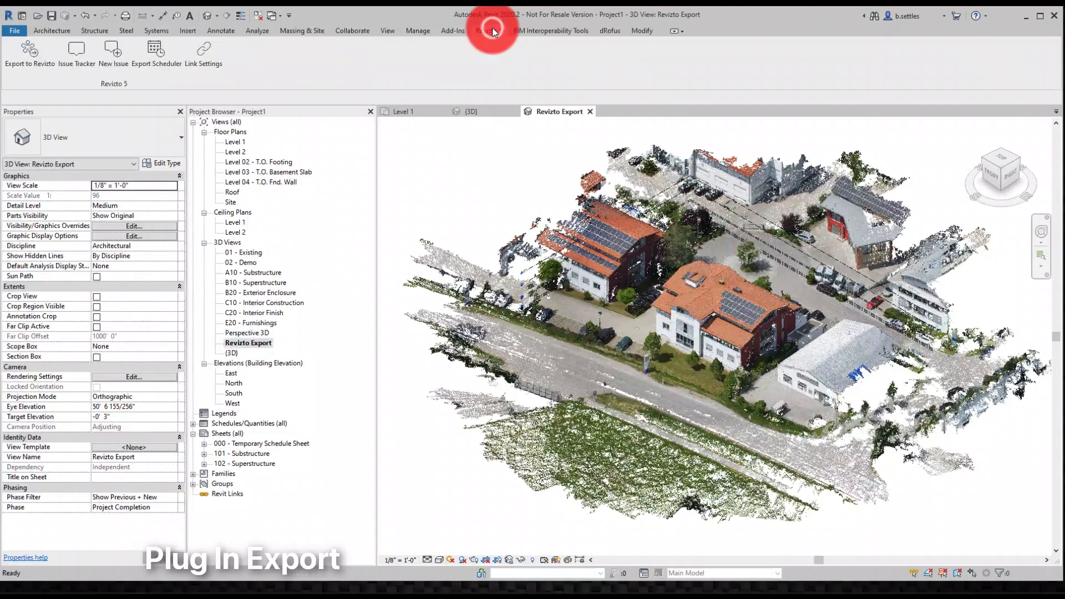
click(211, 49)
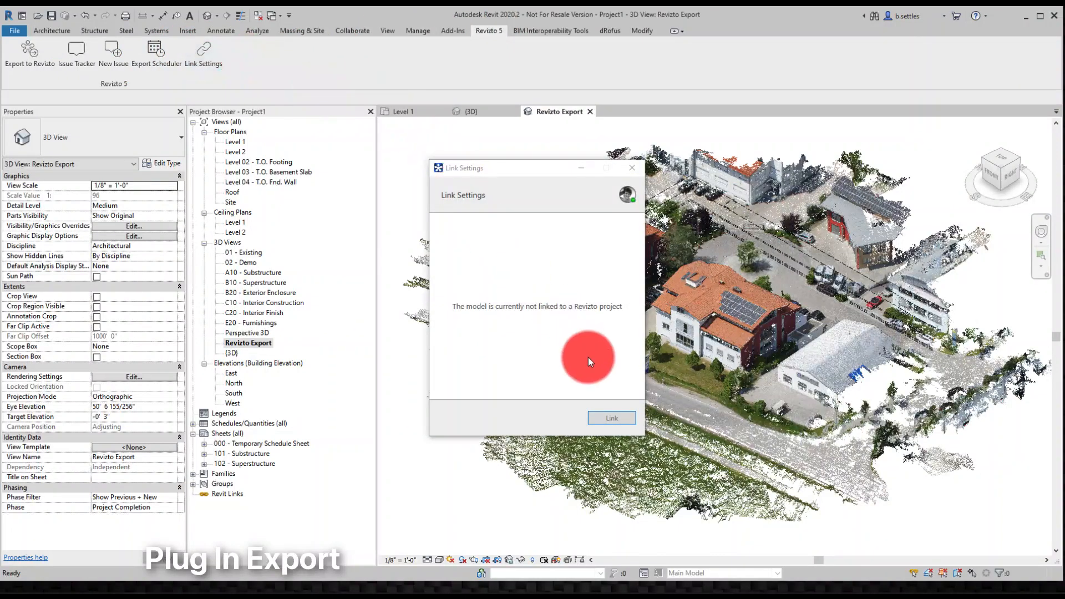
click(605, 416)
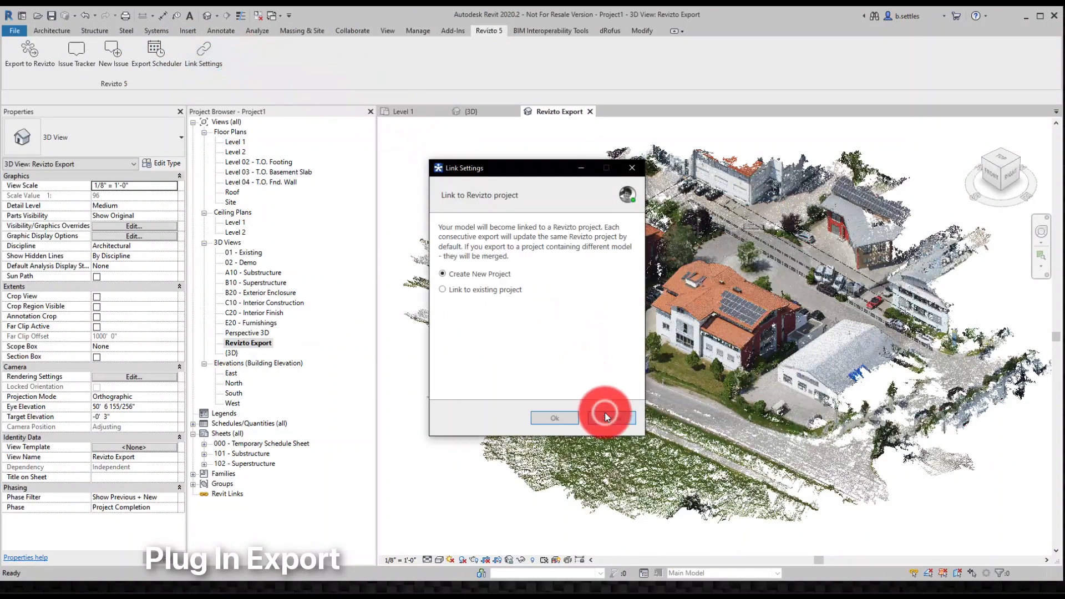
click(484, 288)
click(572, 422)
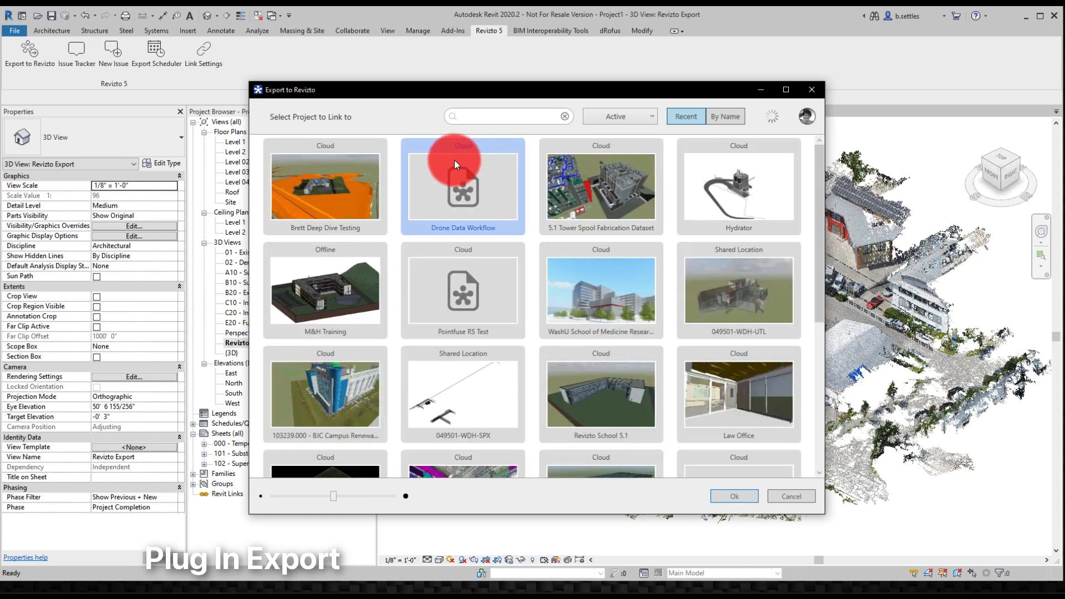
click(464, 179)
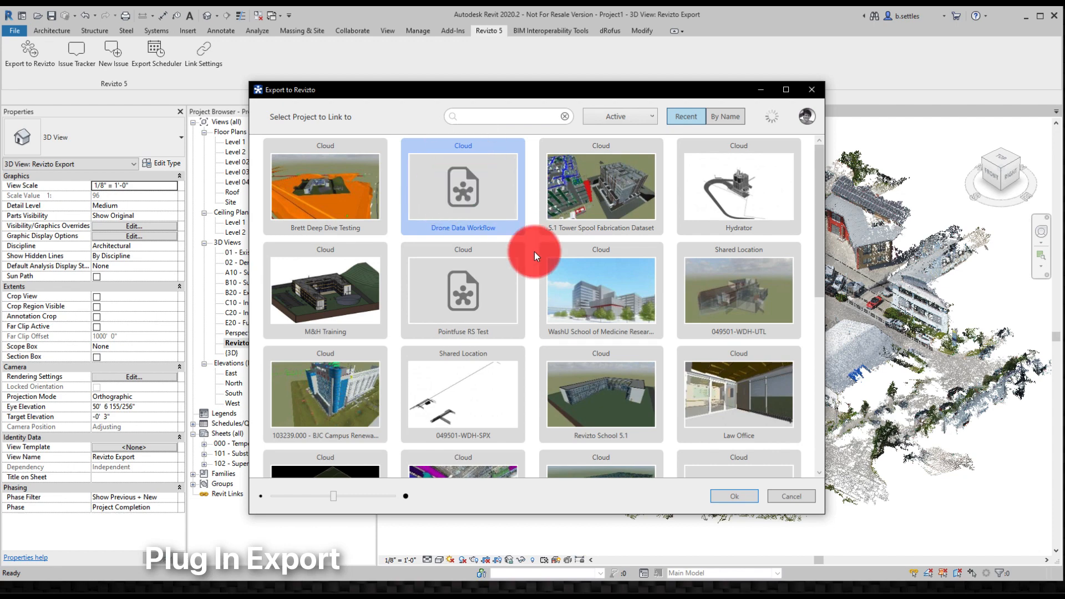
click(735, 495)
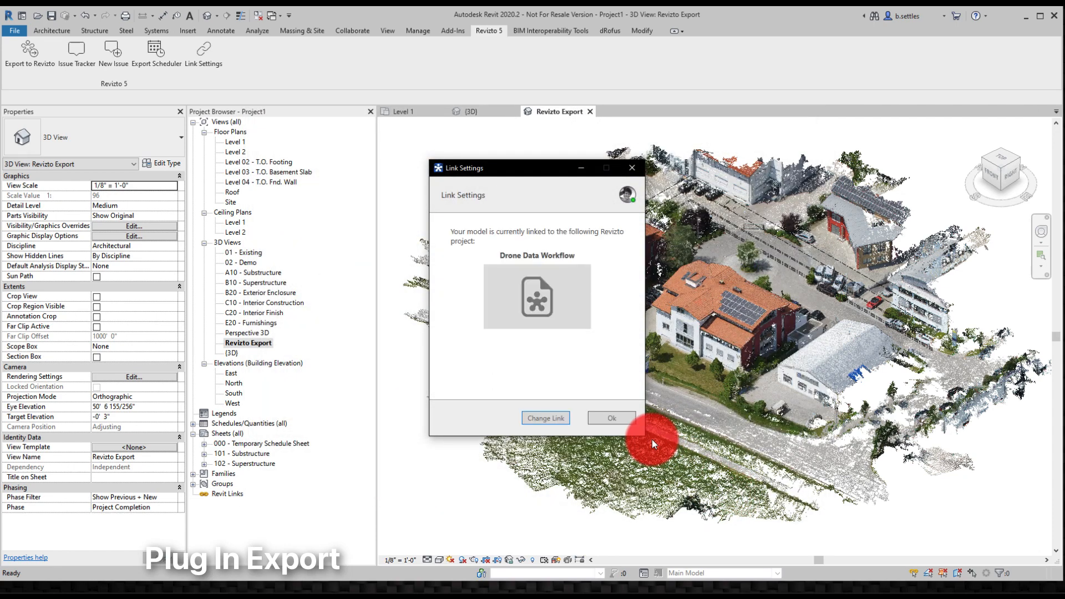
click(610, 420)
Step: Save the Revit project to the Desktop as Drone Data Revit so it can be exported to Revizto
click(25, 51)
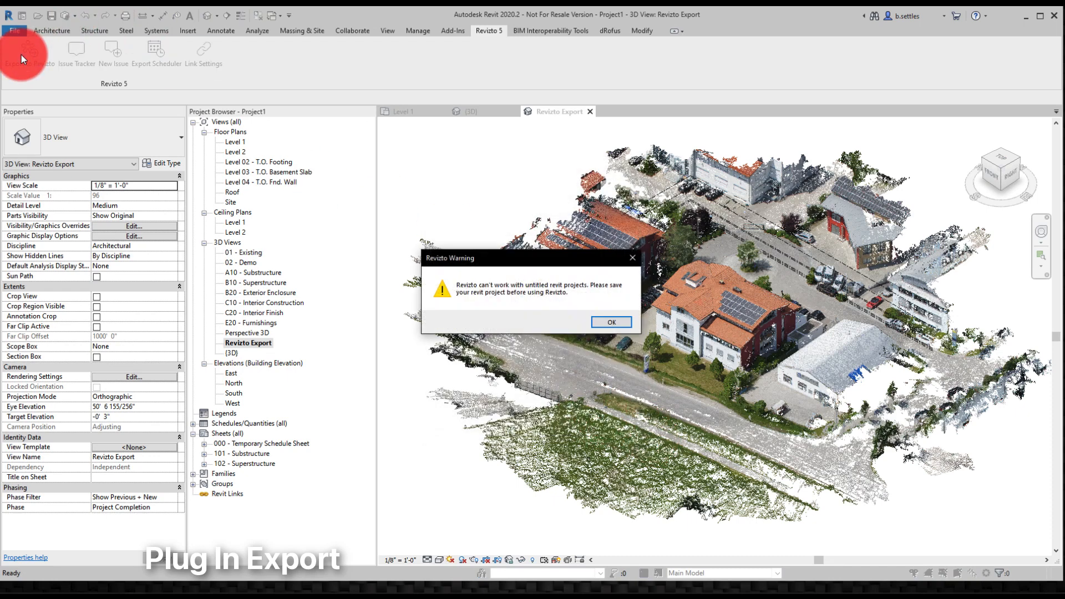
click(605, 320)
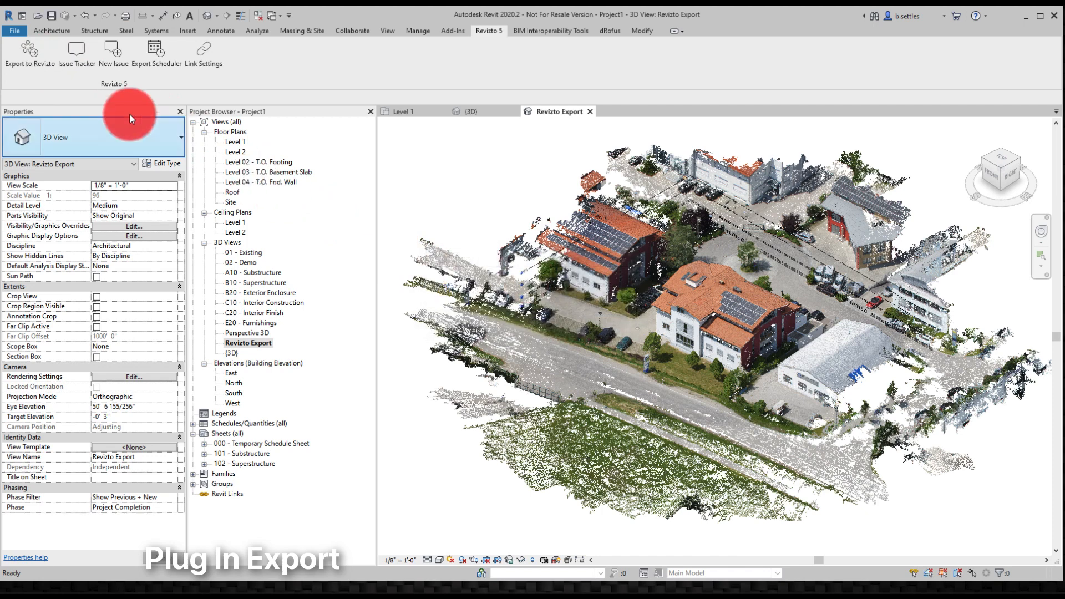
click(18, 31)
mouse_move(55, 164)
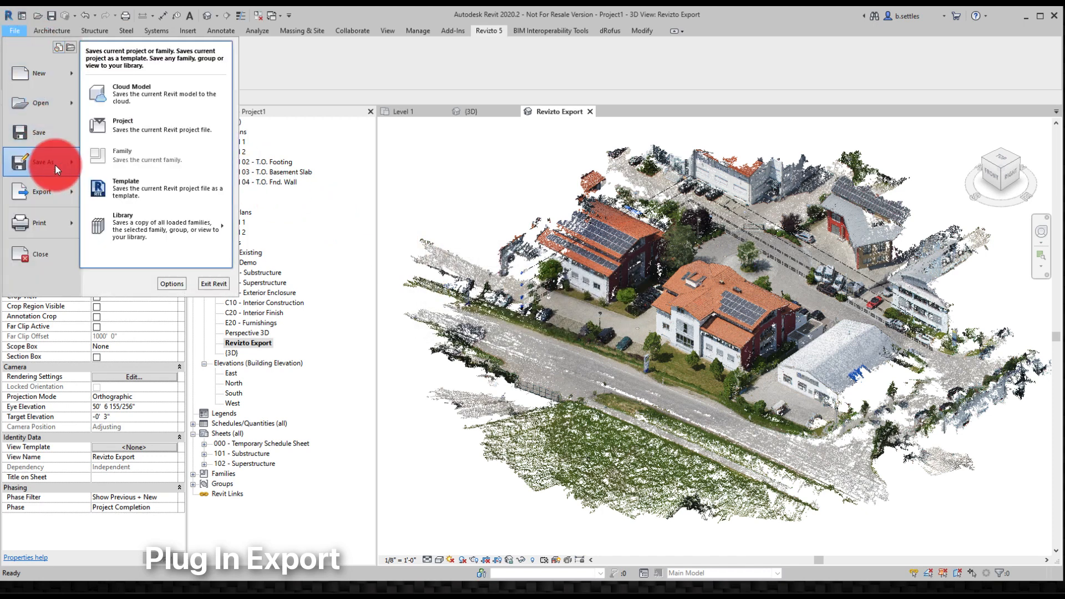
click(149, 131)
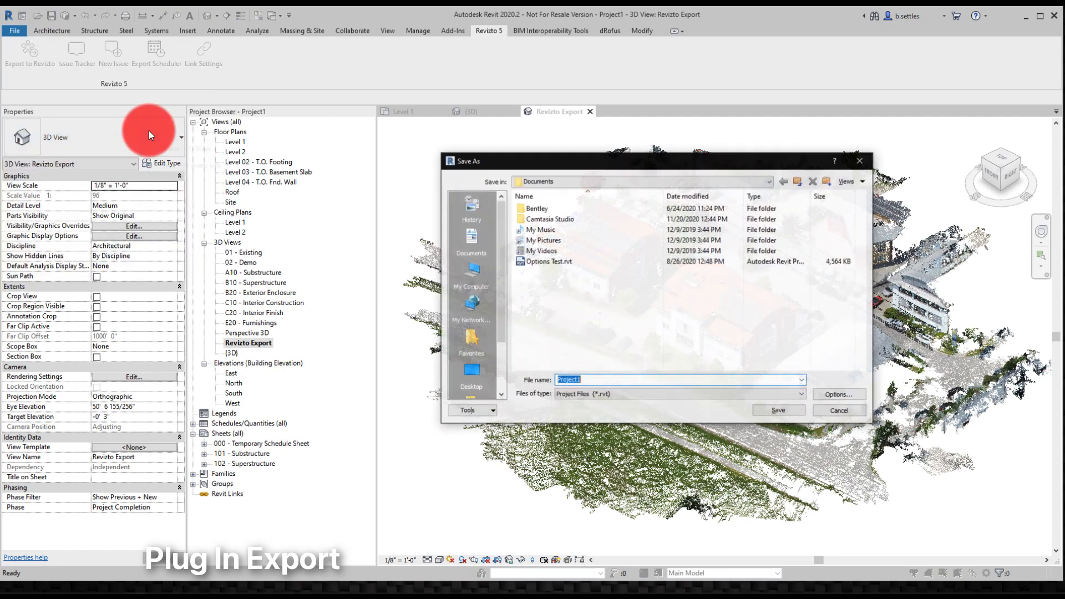
text(Drone)
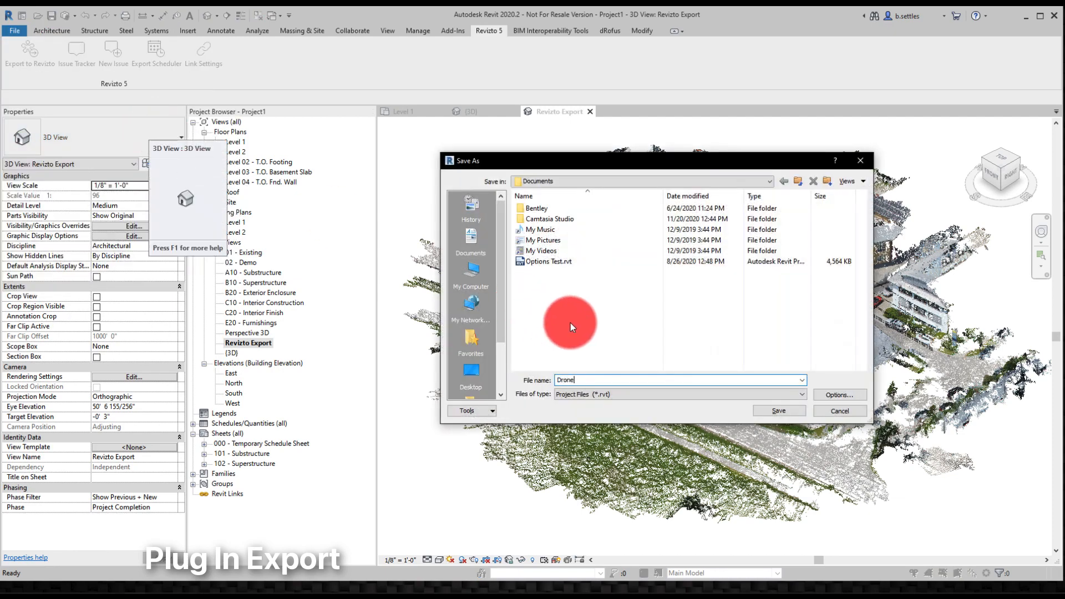
text( Data Revit)
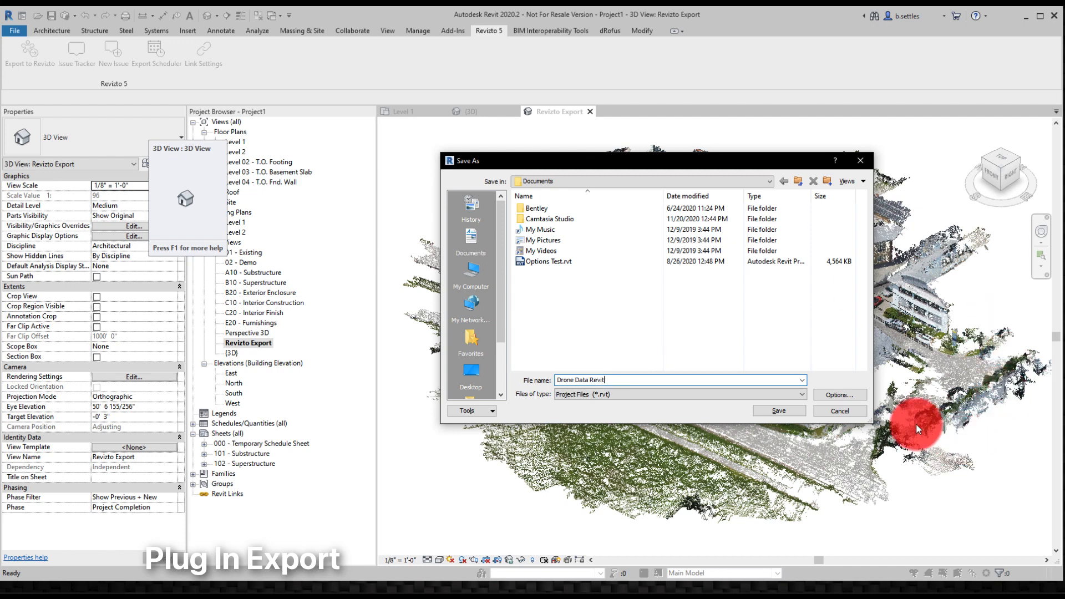
click(777, 411)
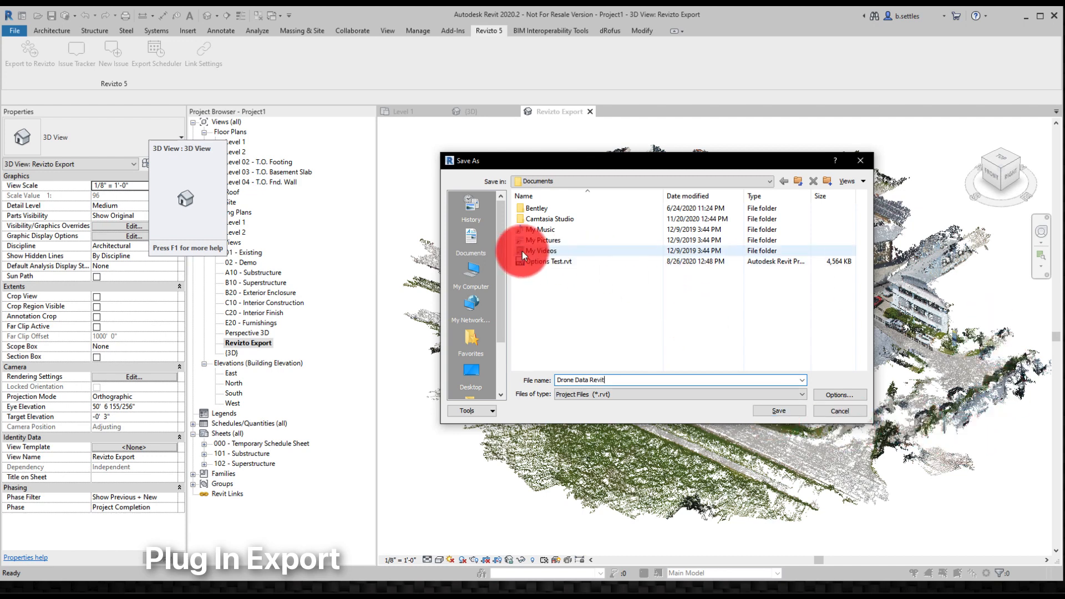
click(472, 371)
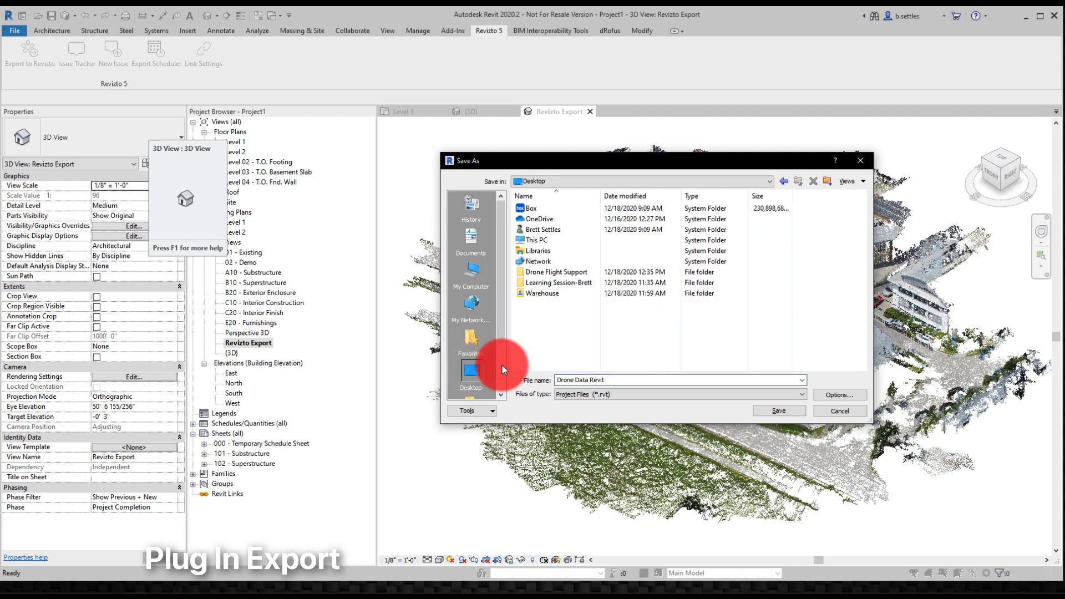
click(774, 410)
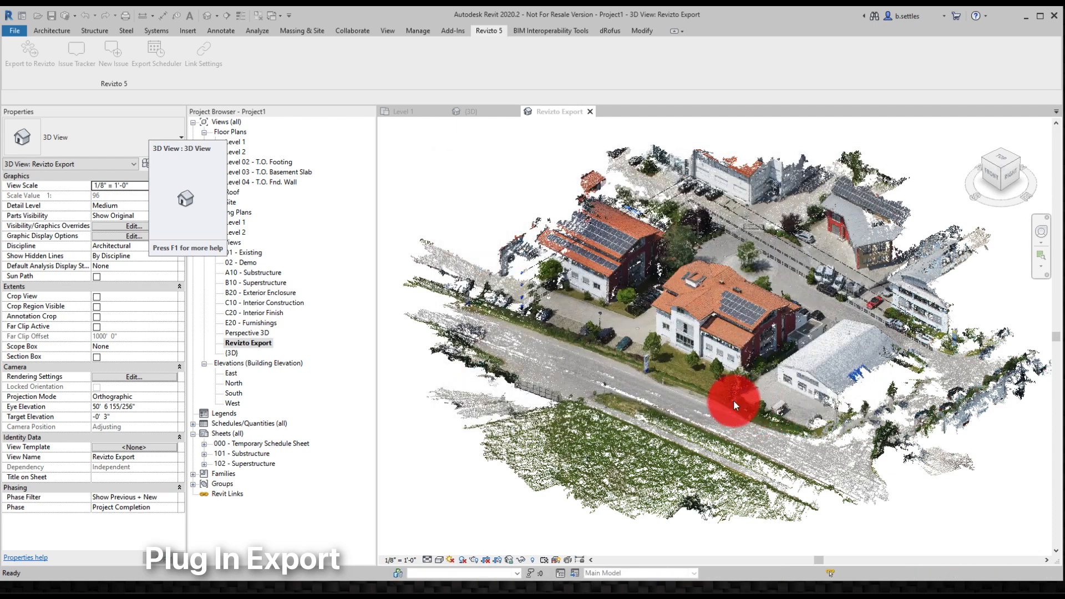
Step: Set up a Revizto export of the Revizto Export view with the point cloud included at Best Quality (0.01 ft)
click(33, 61)
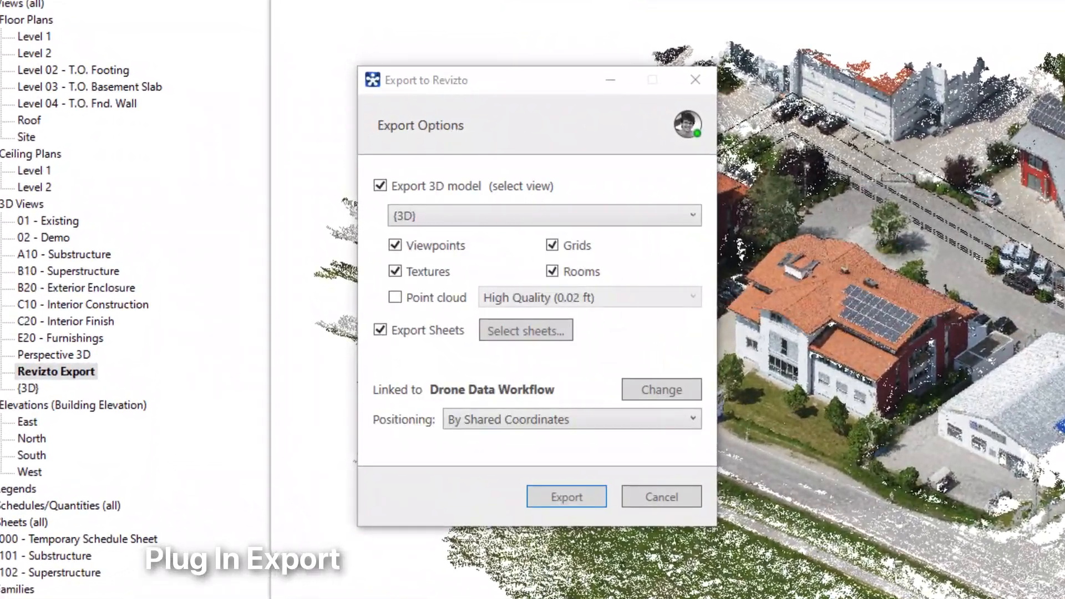
click(436, 219)
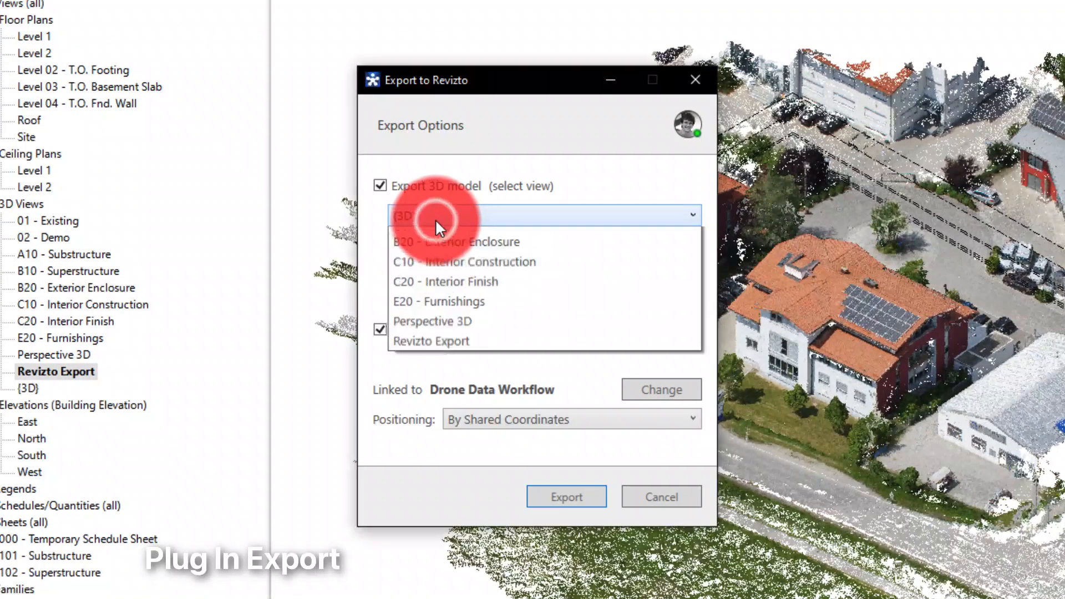
click(454, 435)
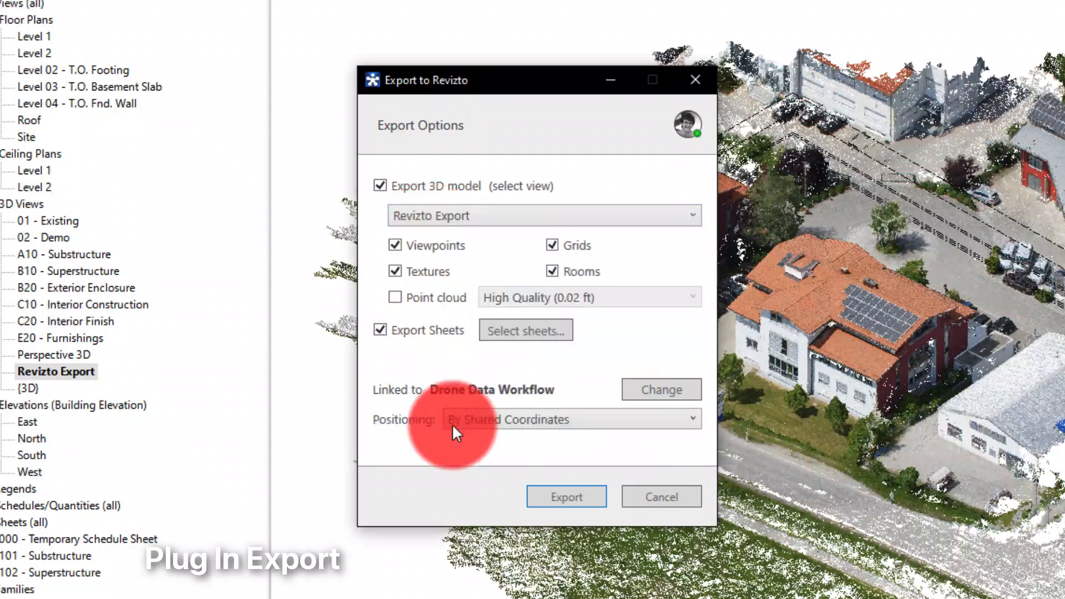
click(421, 294)
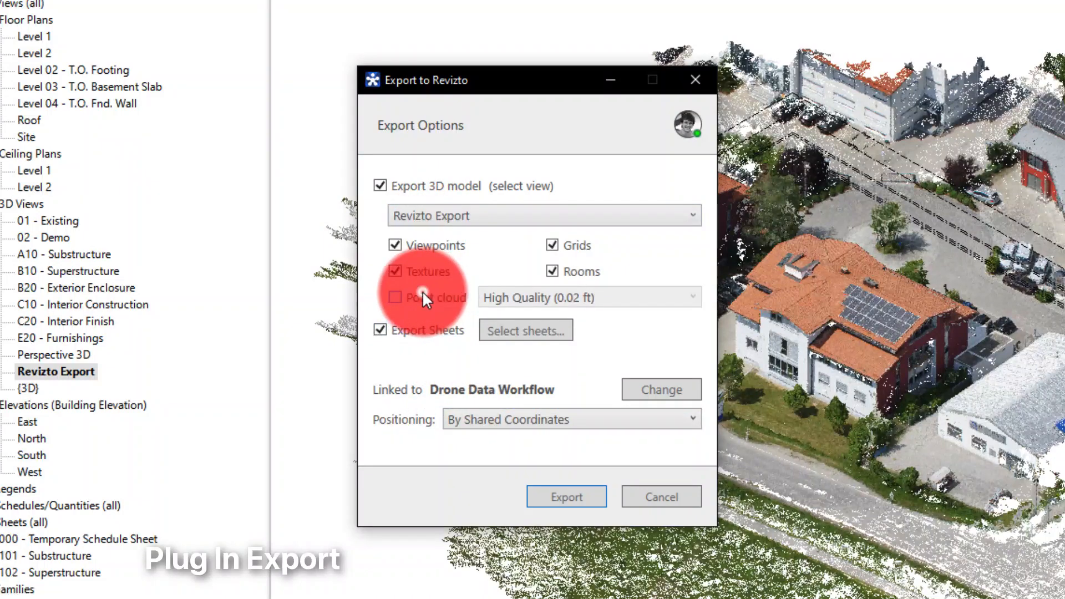
click(518, 295)
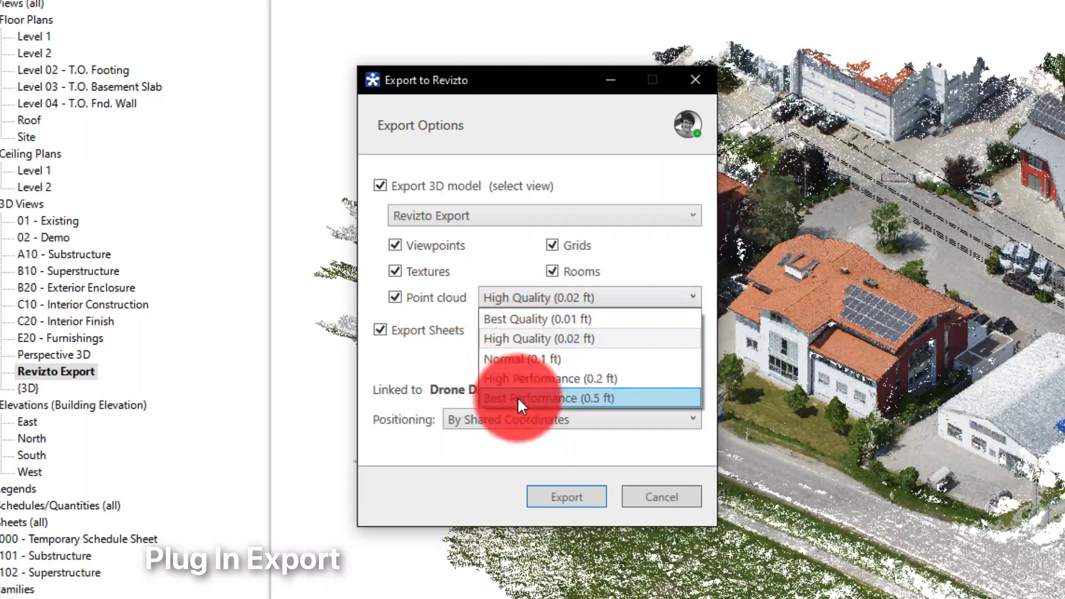
click(522, 355)
click(521, 320)
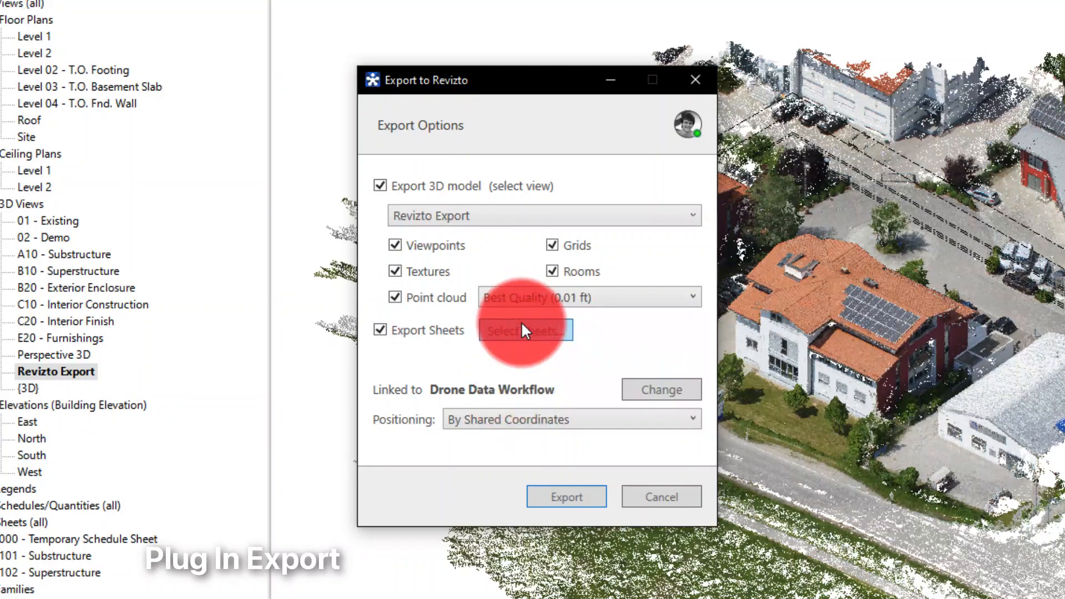
Step: Keep positioning at By Shared Coordinates and export the whole view to the linked Revizto project
click(498, 416)
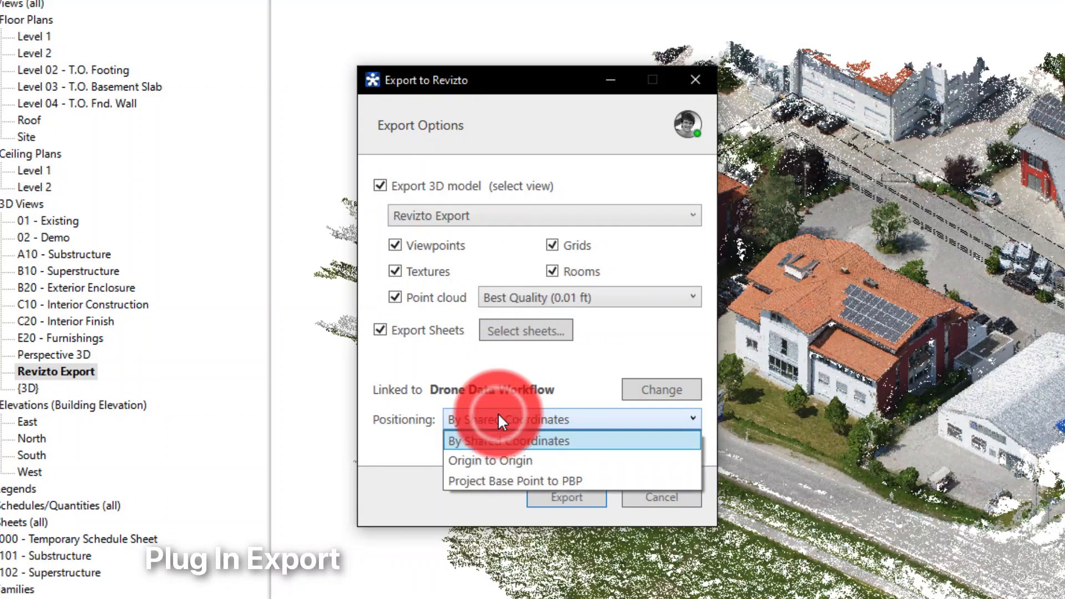
click(500, 420)
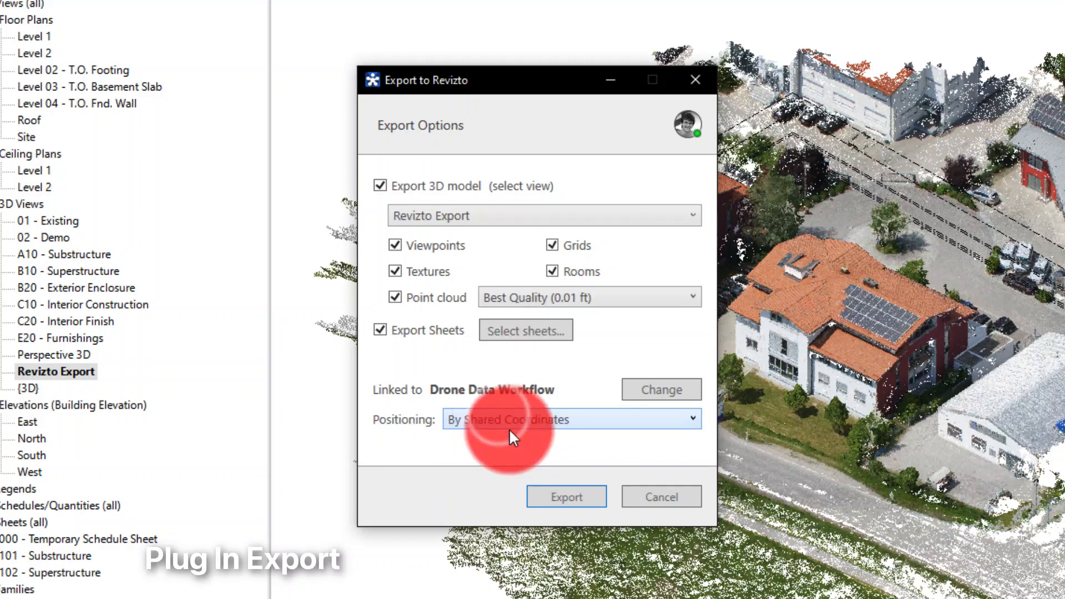
click(554, 495)
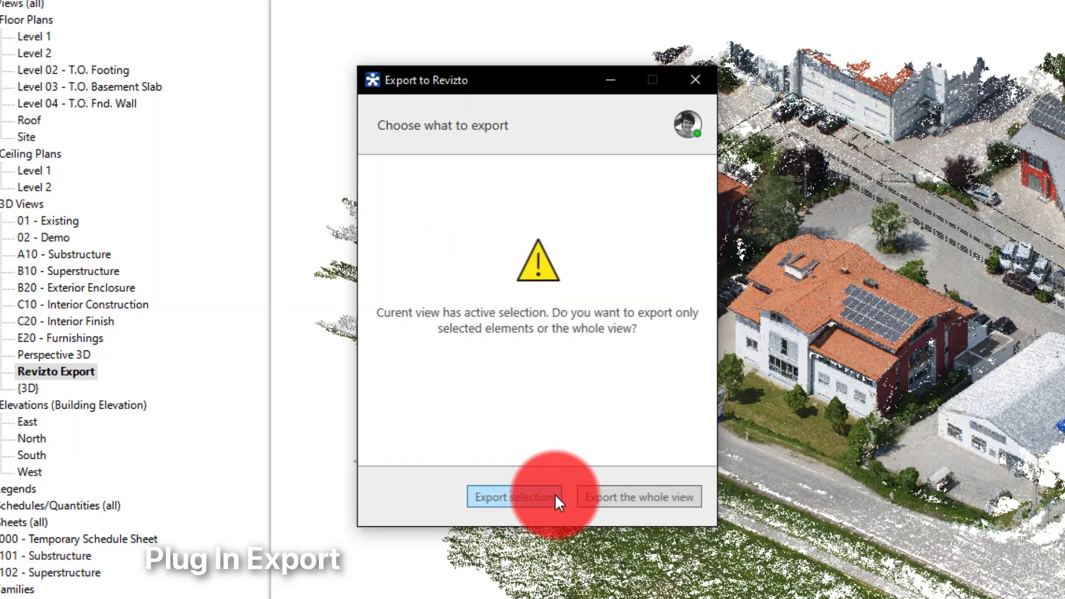
click(626, 498)
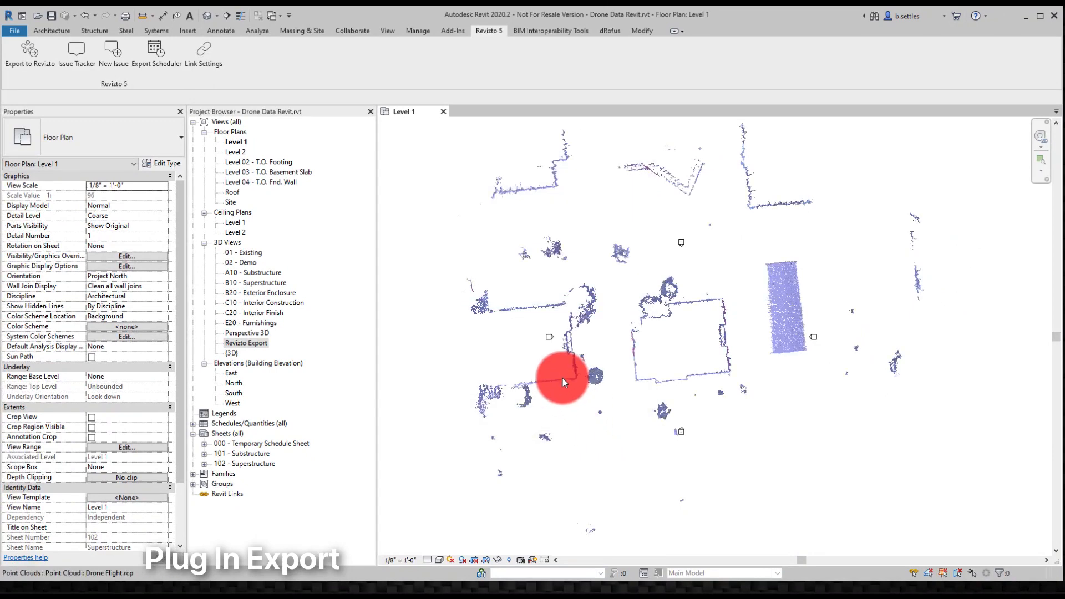
Step: Switch to Revizto and inspect the exported point cloud in 3D, from ground level and from above the road
click(86, 587)
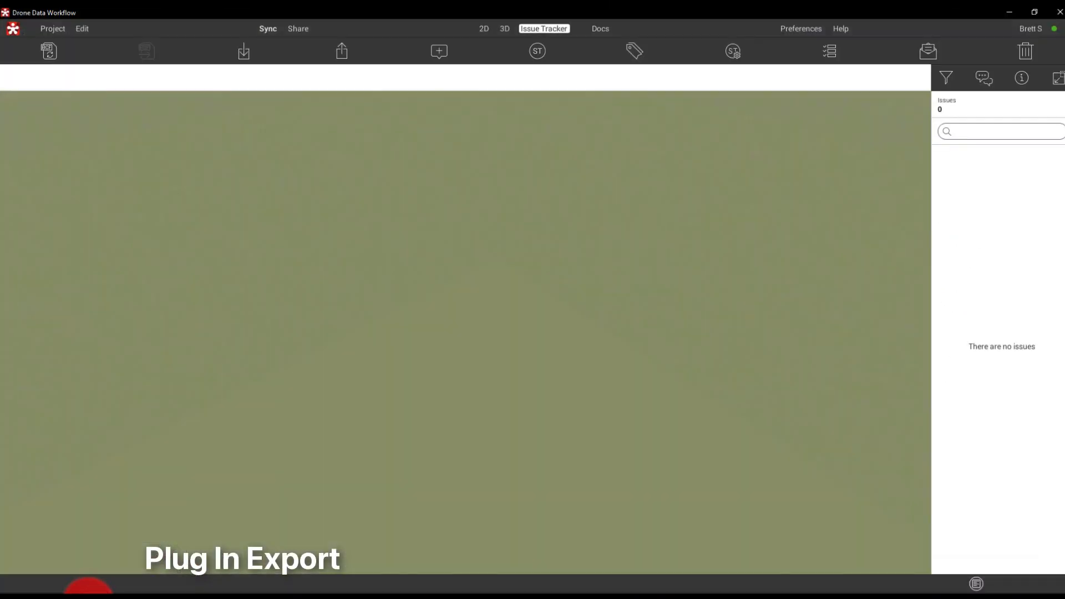
click(501, 32)
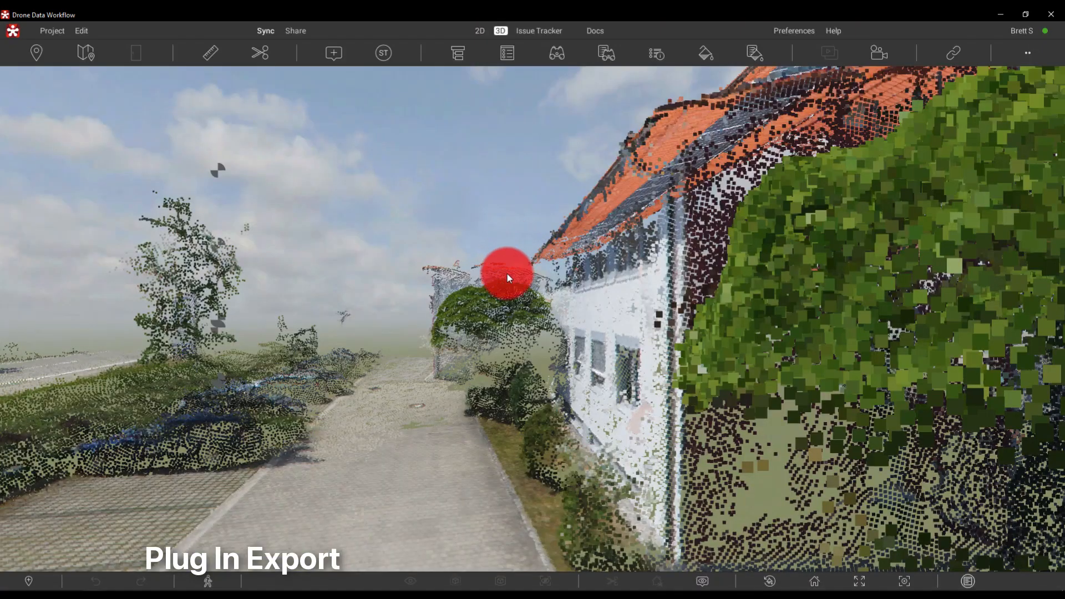
drag(507, 274, 425, 246)
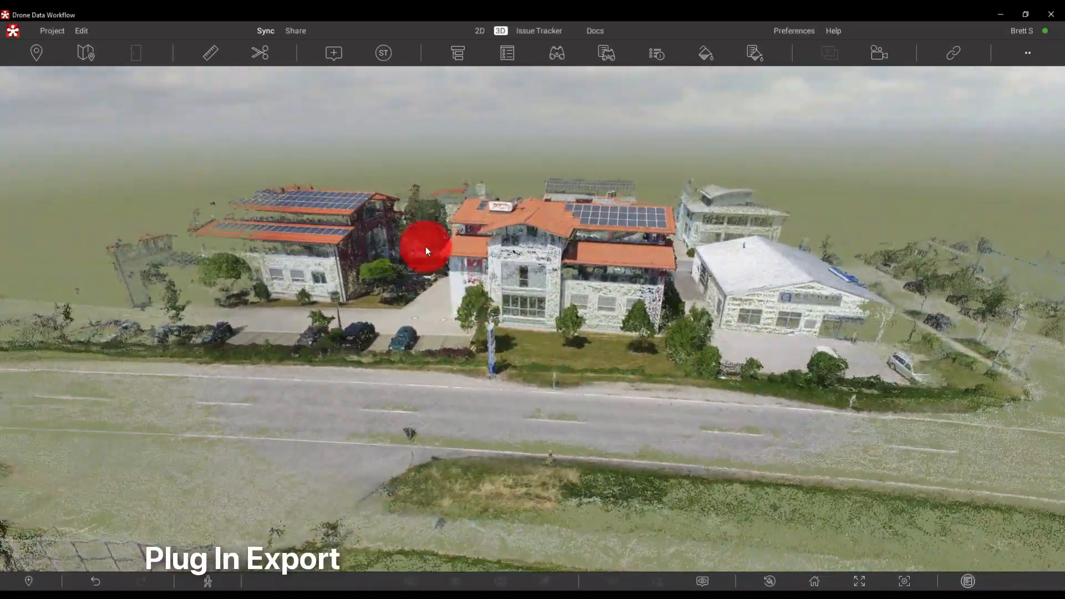
Step: Set the point cloud's point size to 0.29 in the project's visual effects settings and apply it
click(85, 29)
click(122, 87)
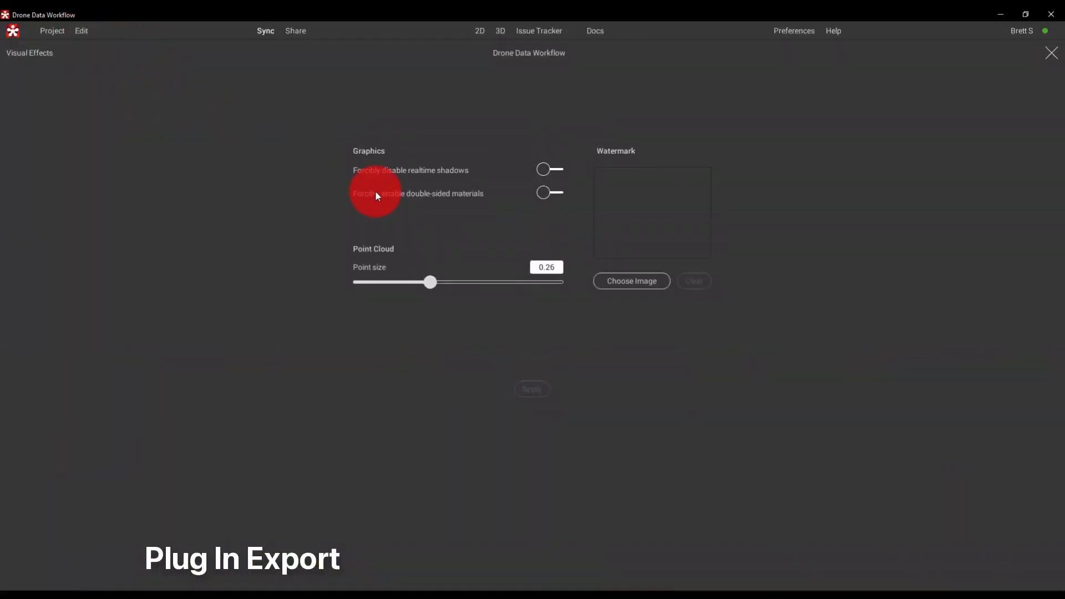
mouse_move(434, 283)
mouse_down()
mouse_move(387, 297)
mouse_move(492, 299)
mouse_move(418, 297)
mouse_move(446, 297)
mouse_move(436, 297)
mouse_up()
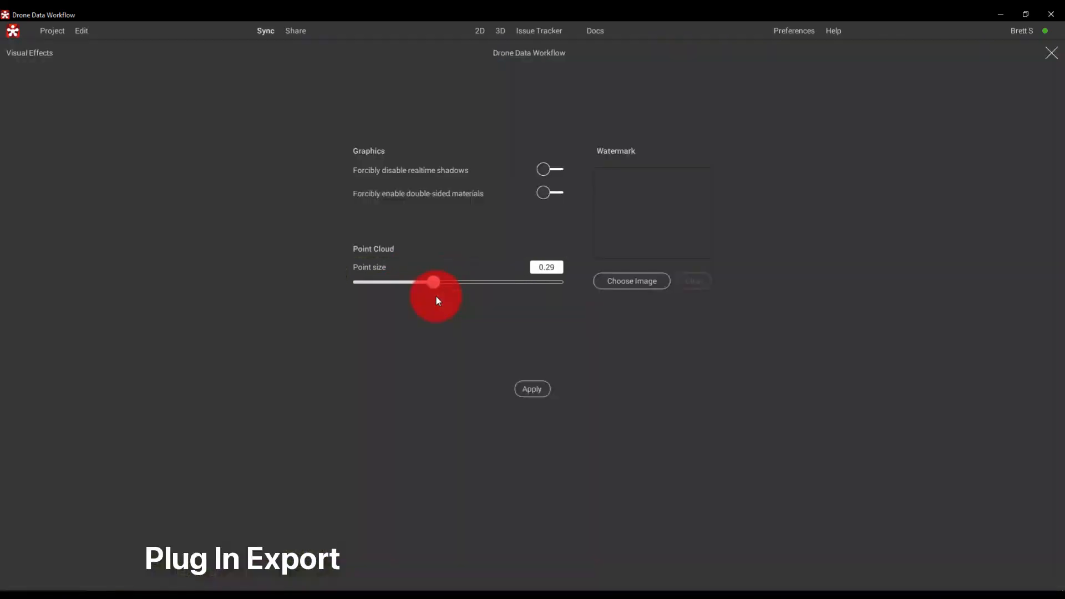
click(537, 388)
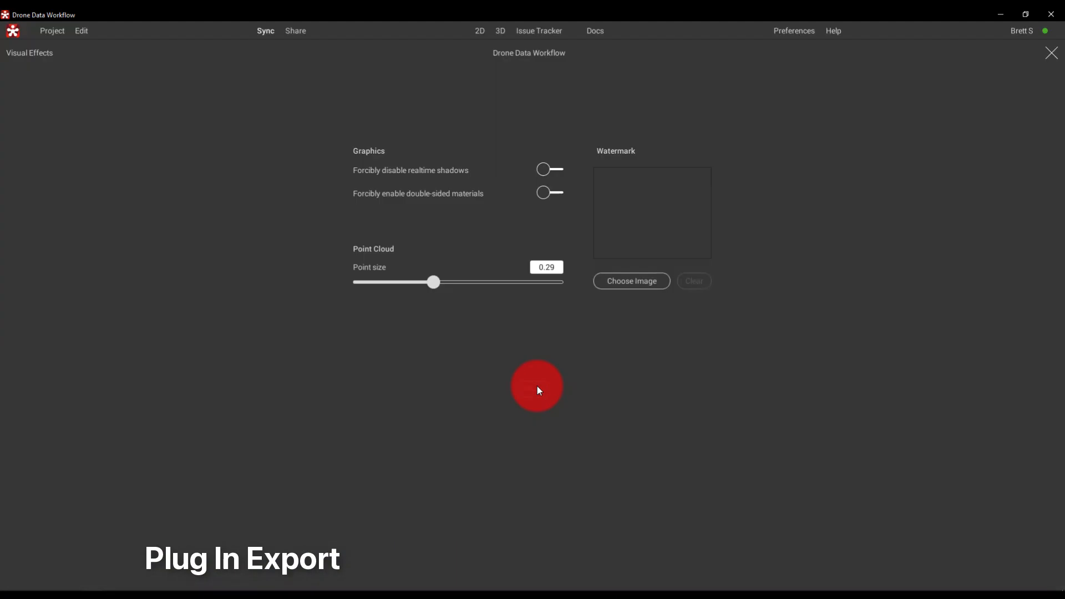
click(1052, 54)
Step: Measure the distance between the two manhole covers in the driveway beside the building with the ruler
drag(459, 350, 448, 468)
scroll(438, 343, up, 8)
scroll(417, 332, up, 10)
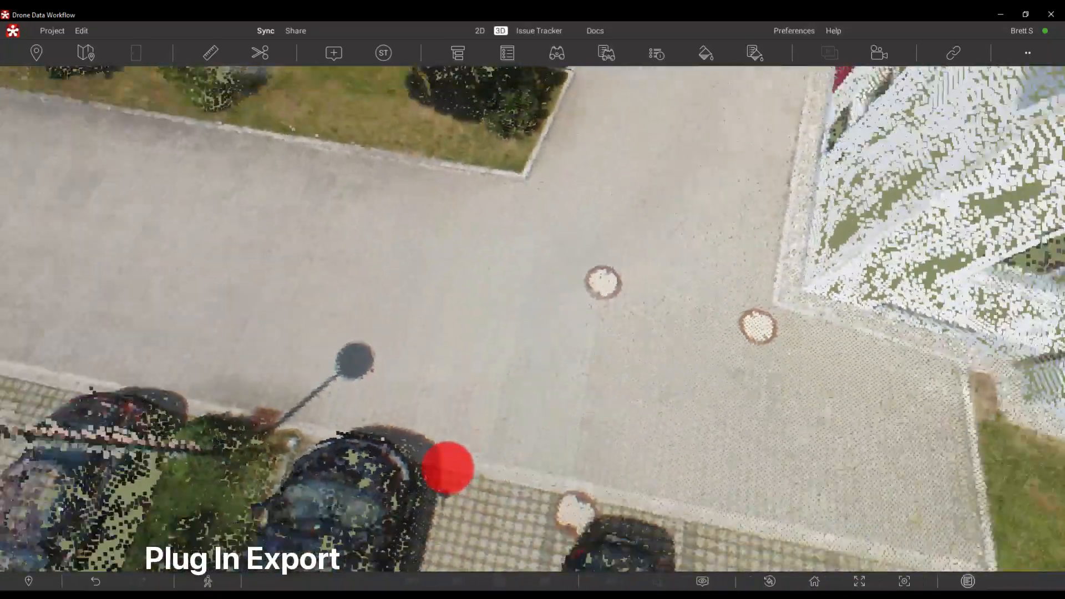
scroll(448, 467, down, 10)
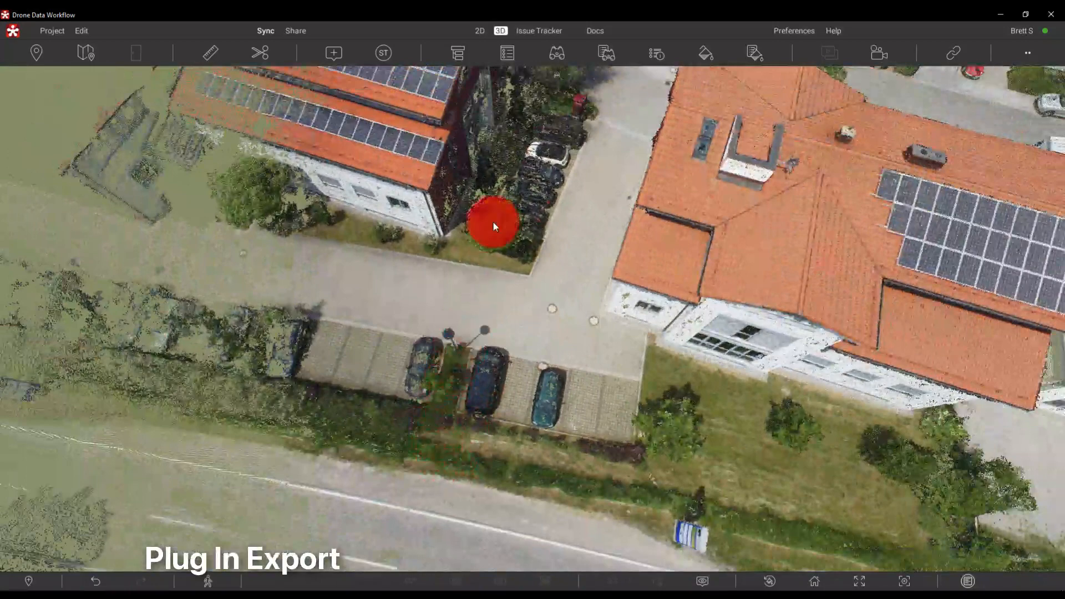
click(211, 49)
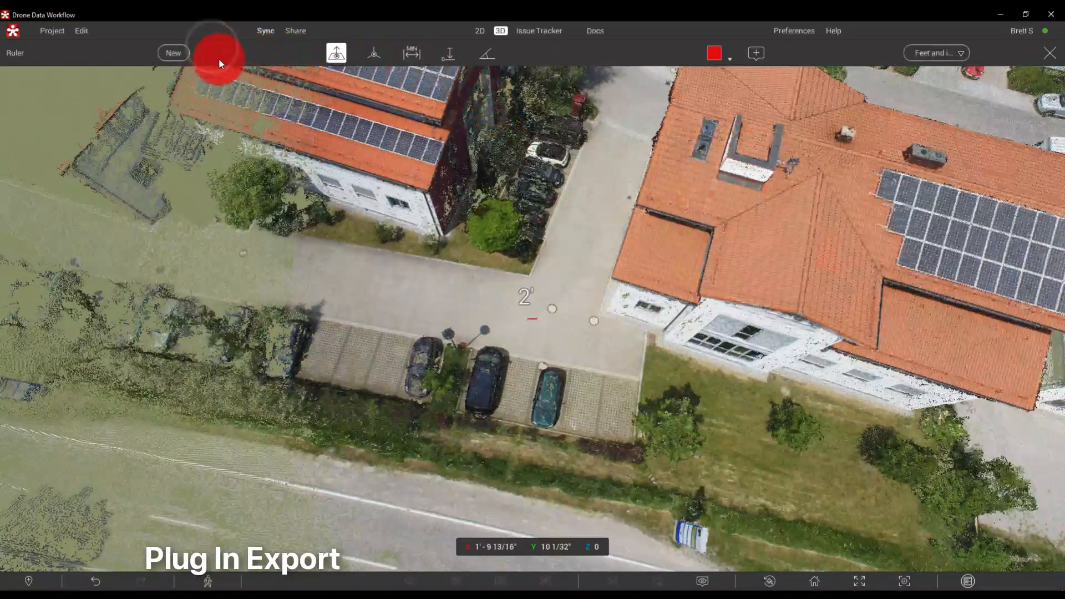
click(369, 55)
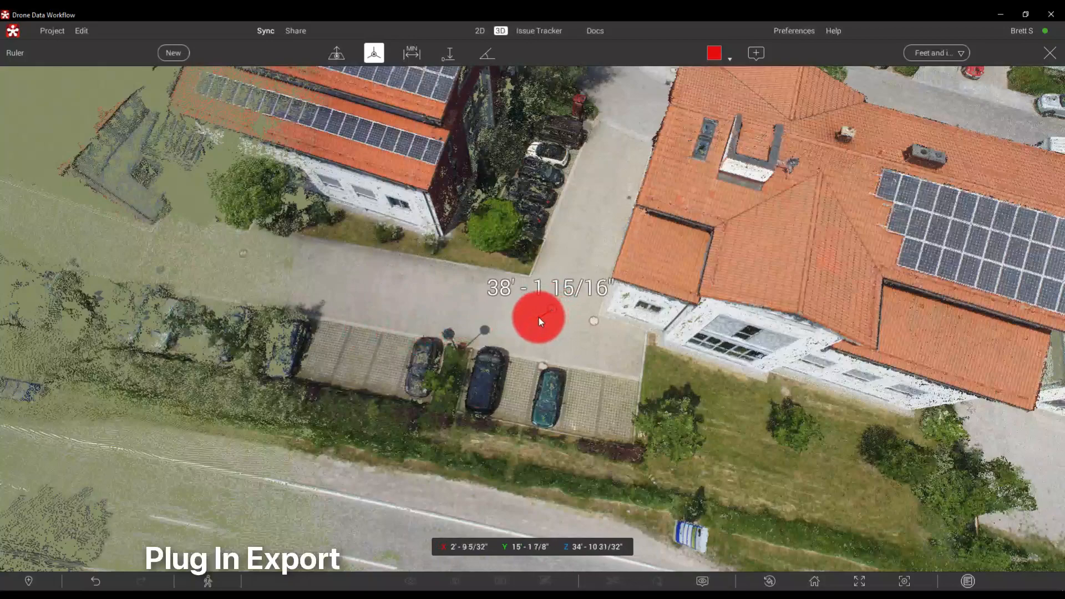
click(538, 318)
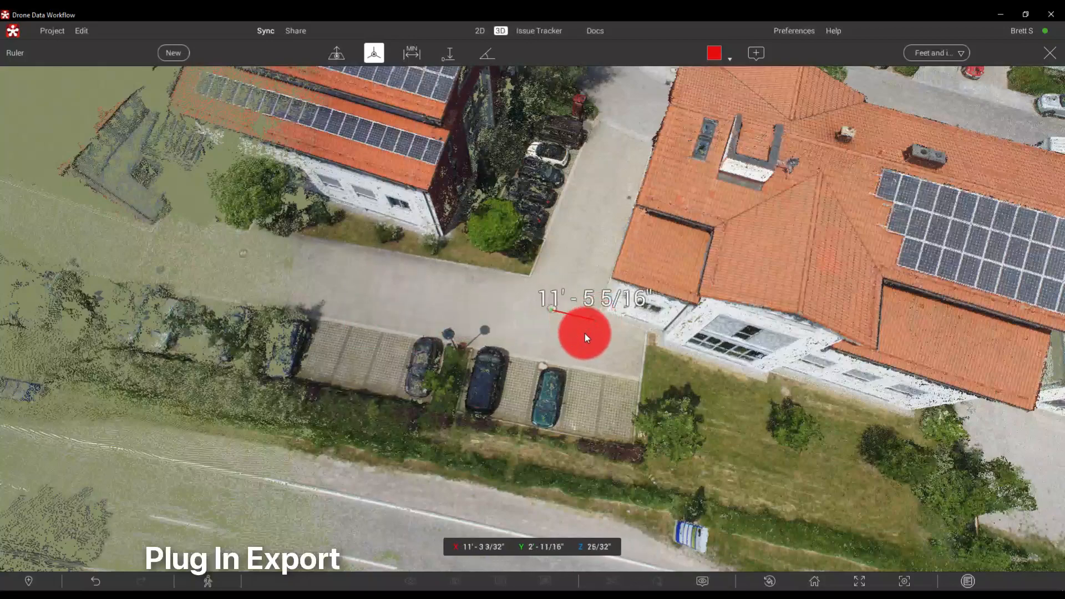
Step: Move the ruler's end points to measure the base of the building wall facing the driveway, and close the ruler
scroll(584, 334, up, 5)
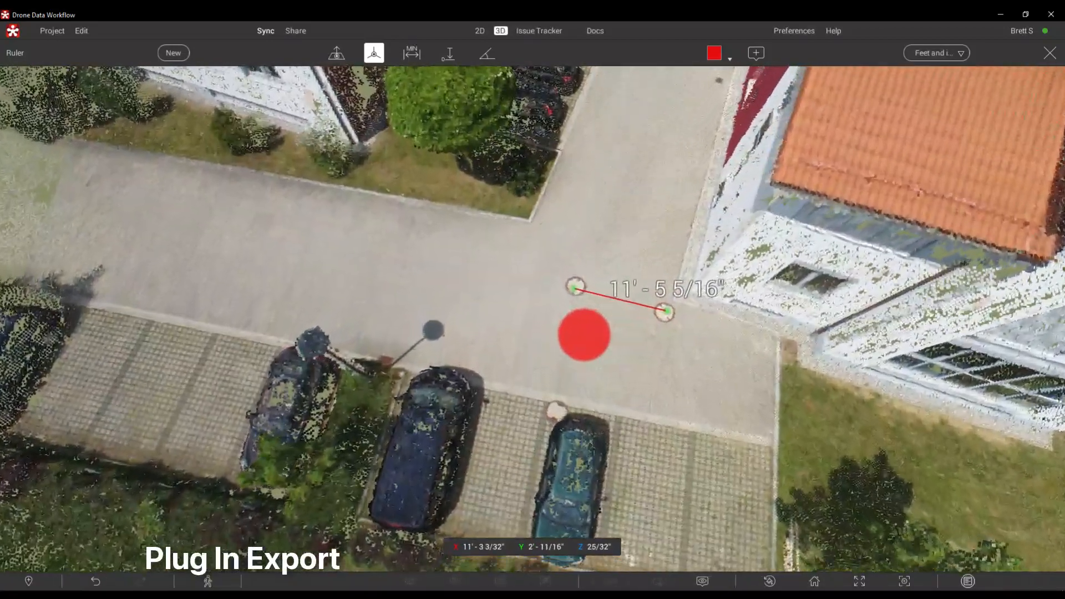
key(w)
right_drag(588, 328, 683, 219)
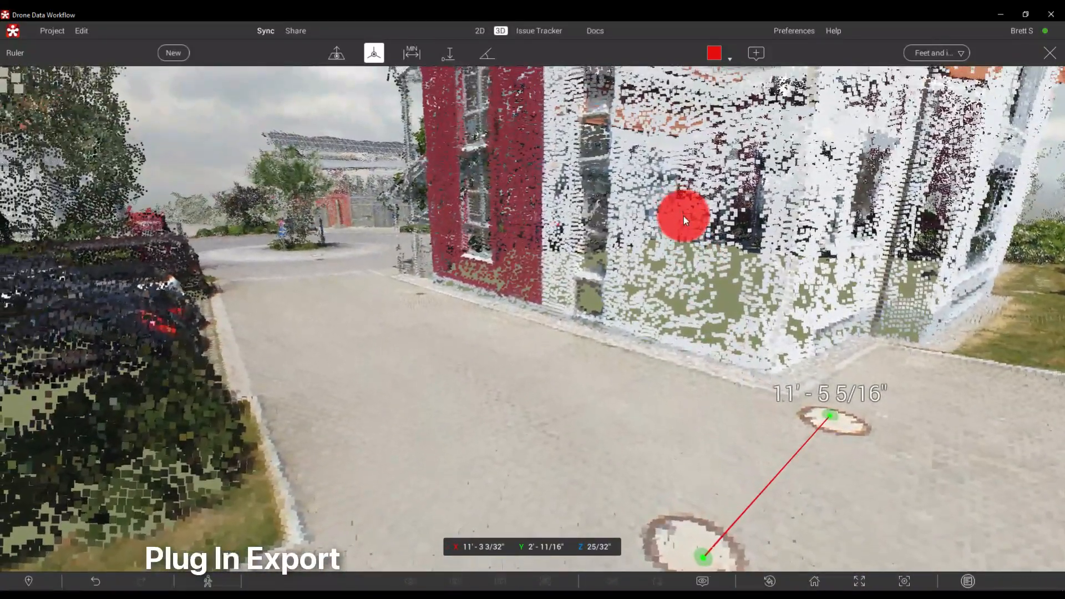
drag(834, 417, 771, 374)
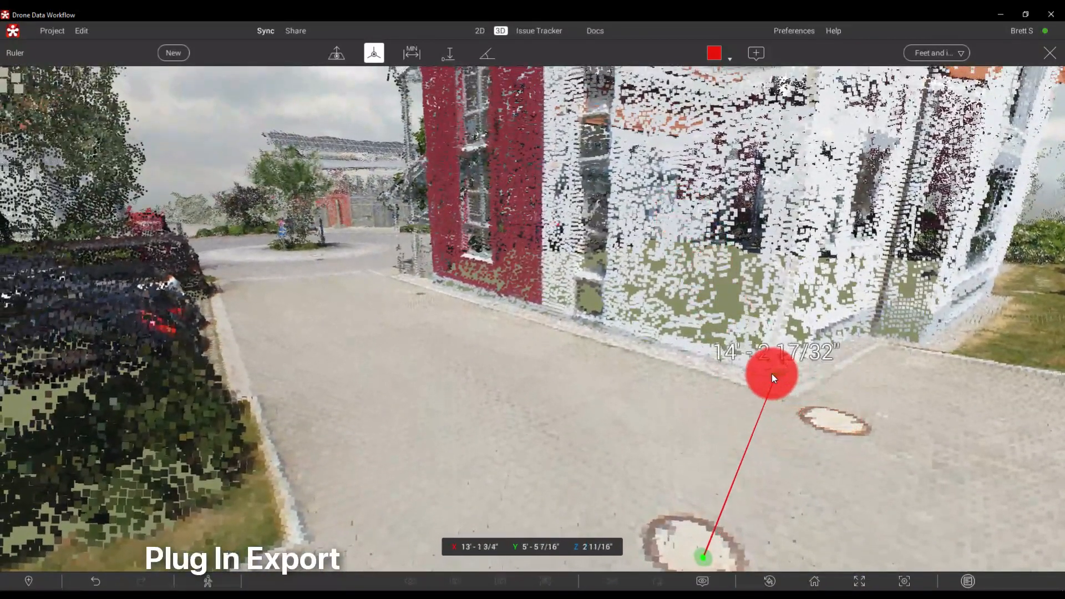
drag(714, 538, 436, 285)
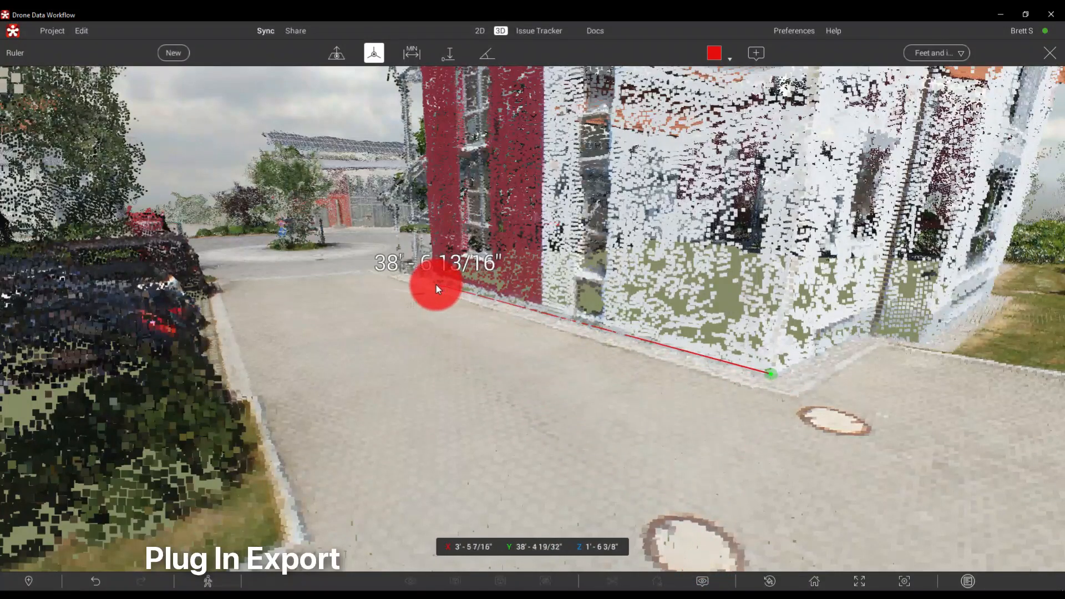
drag(508, 359, 516, 361)
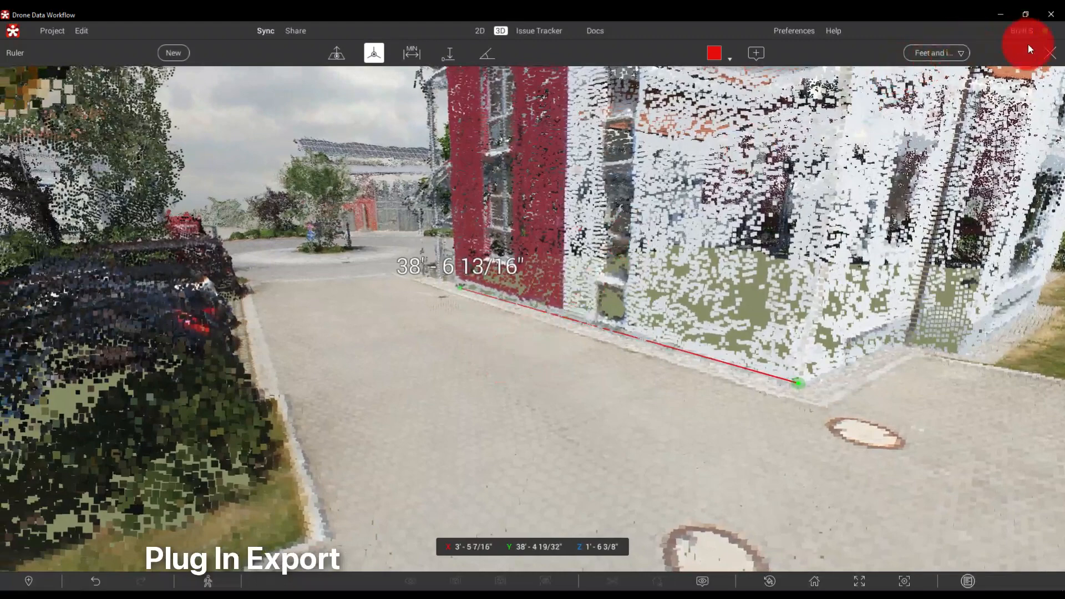
click(1052, 53)
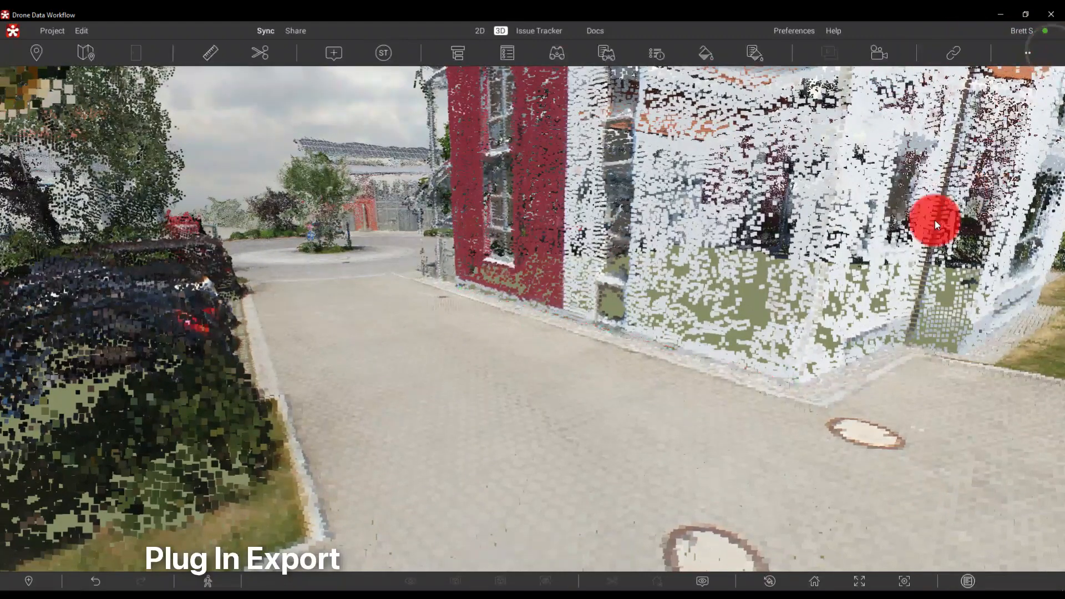
Step: Cut the point cloud with a horizontal section plane at about ground-floor window height and leave the cut active
click(261, 53)
click(486, 242)
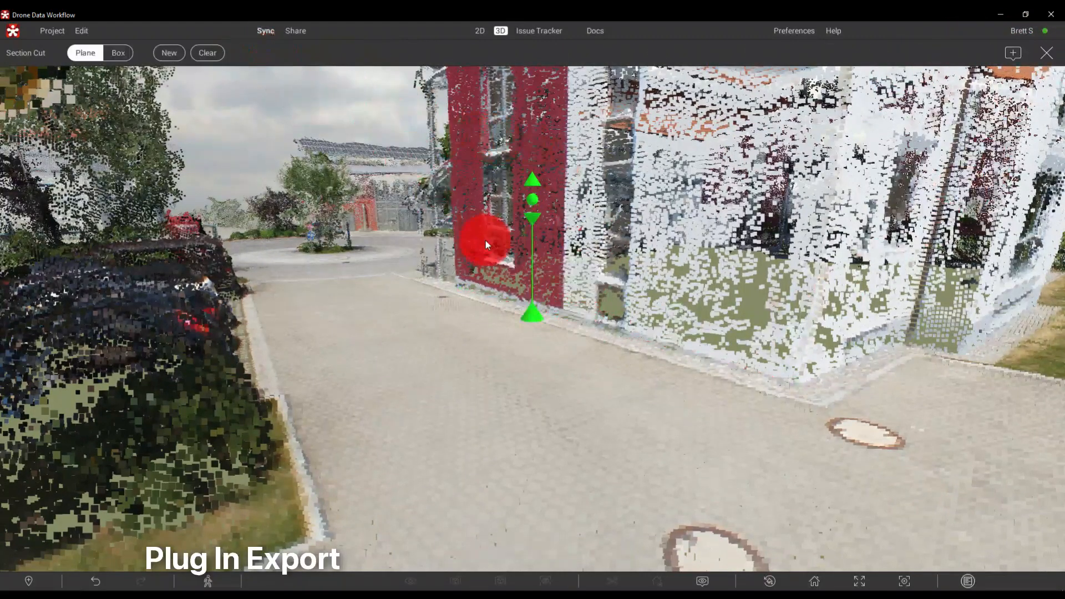
drag(534, 201, 749, 64)
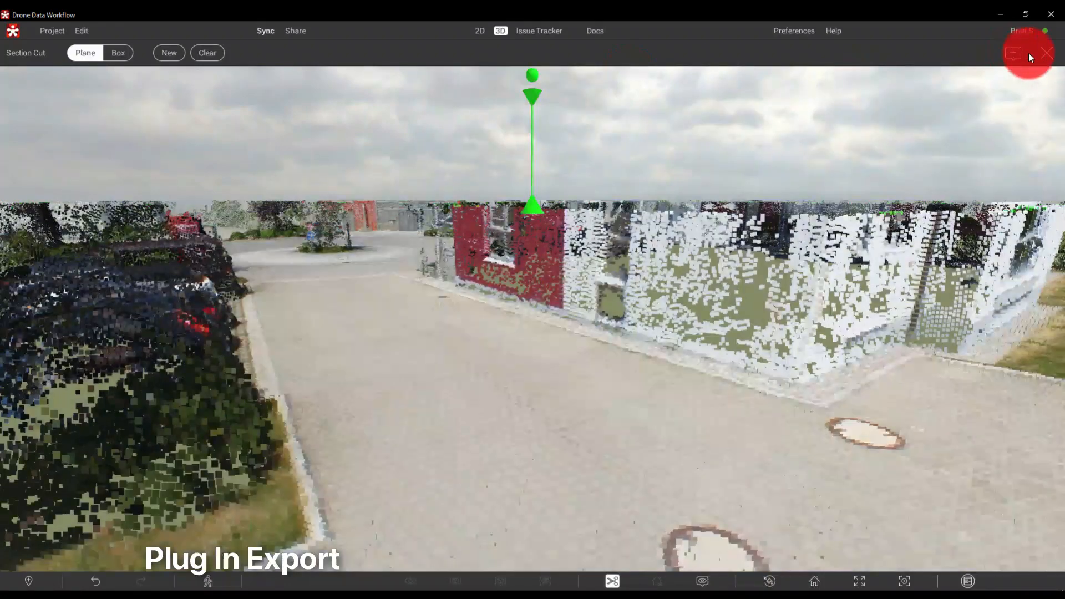
click(1045, 54)
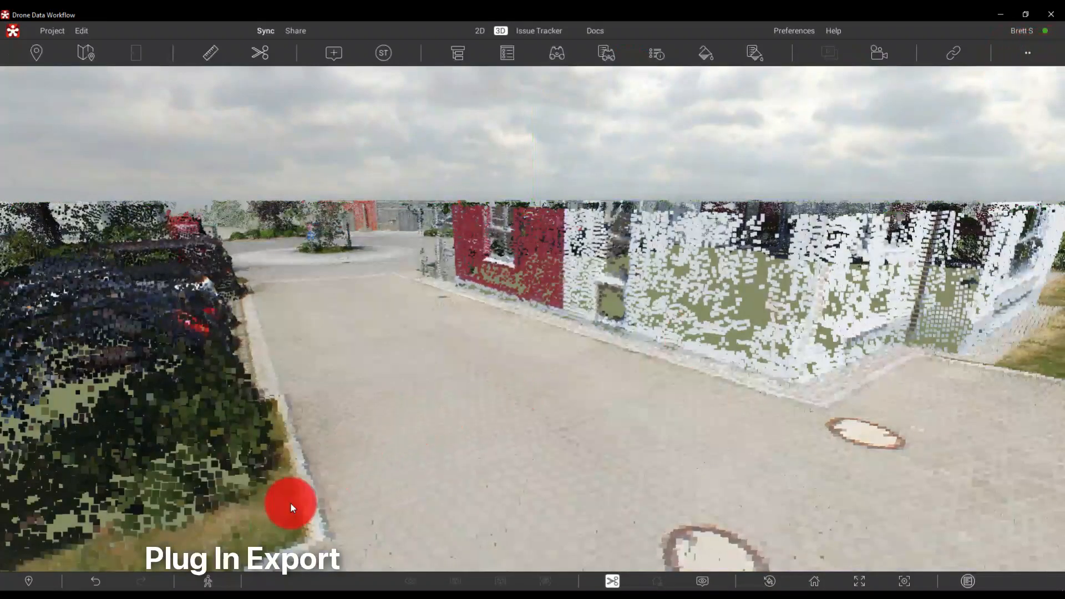
Step: Switch to Civil 3D and attach Drone Flight.rcp from the Desktop, show its details and place it at a freely picked insertion point
click(147, 597)
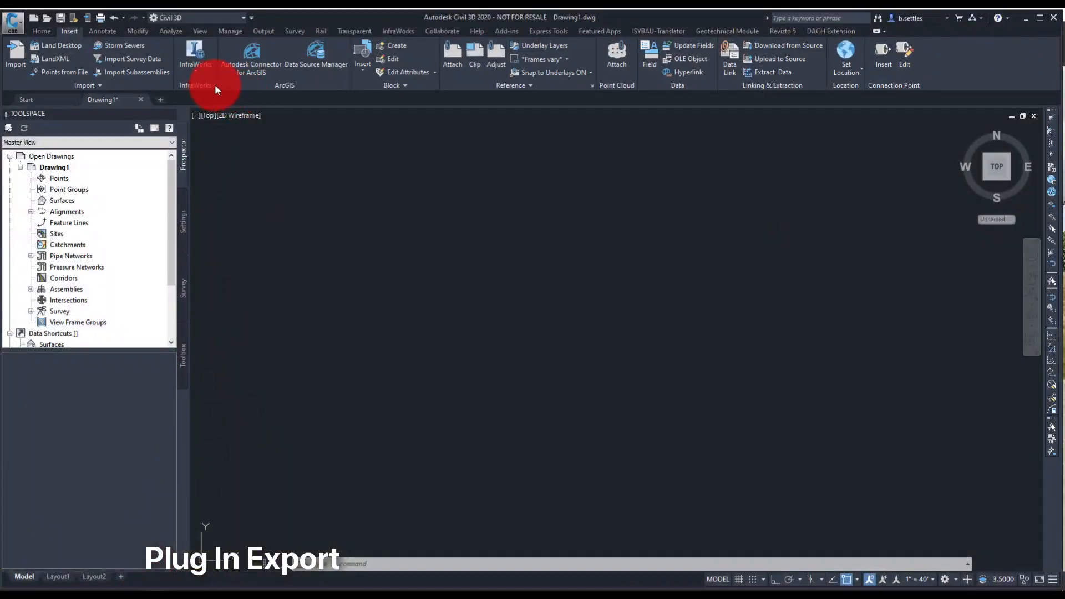
click(617, 52)
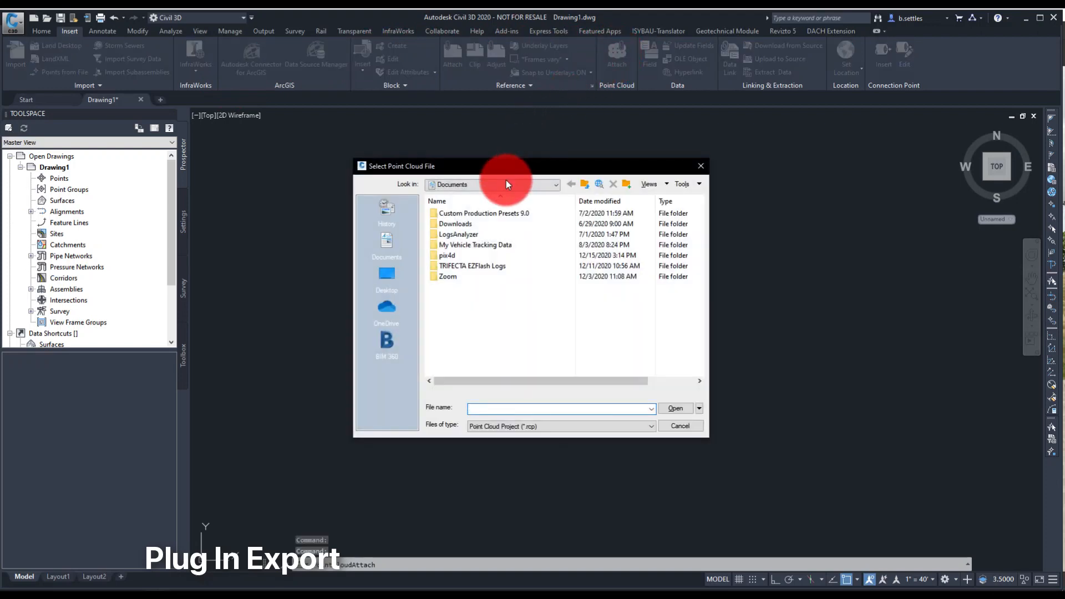
click(505, 184)
click(481, 195)
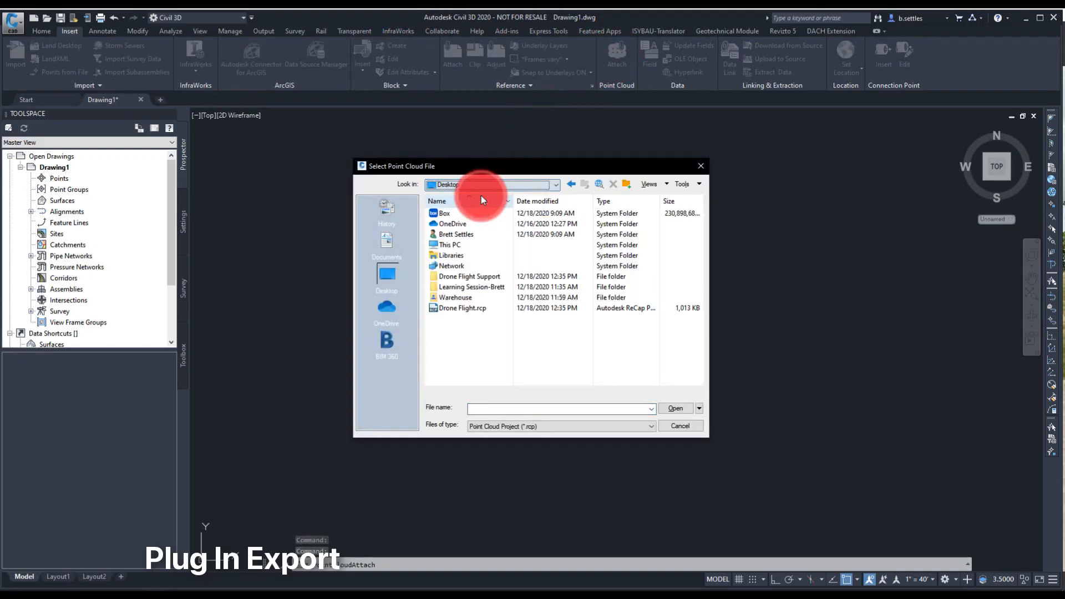
click(480, 309)
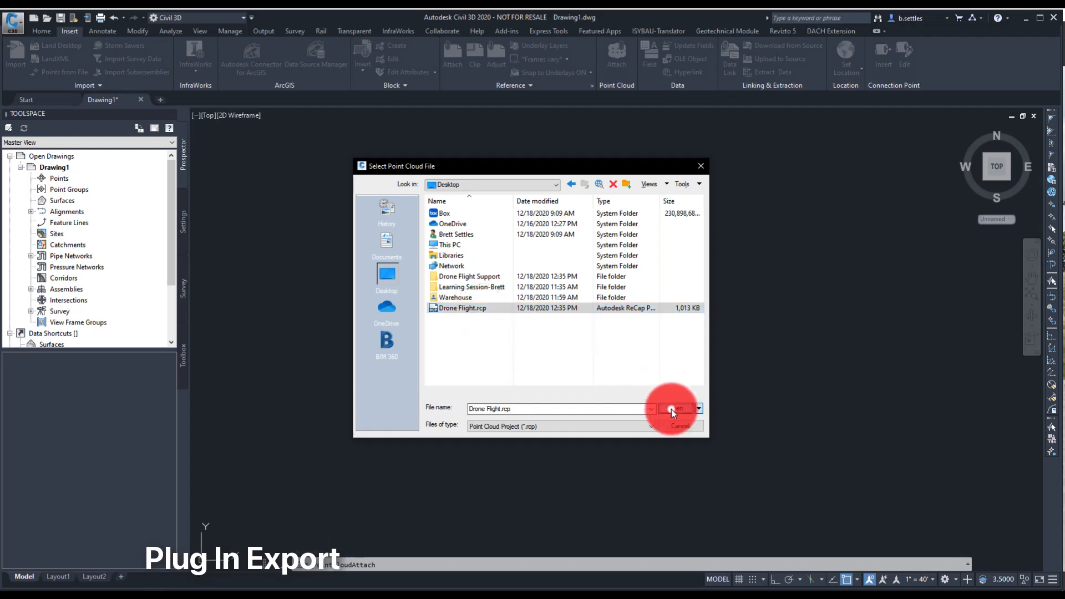
click(671, 410)
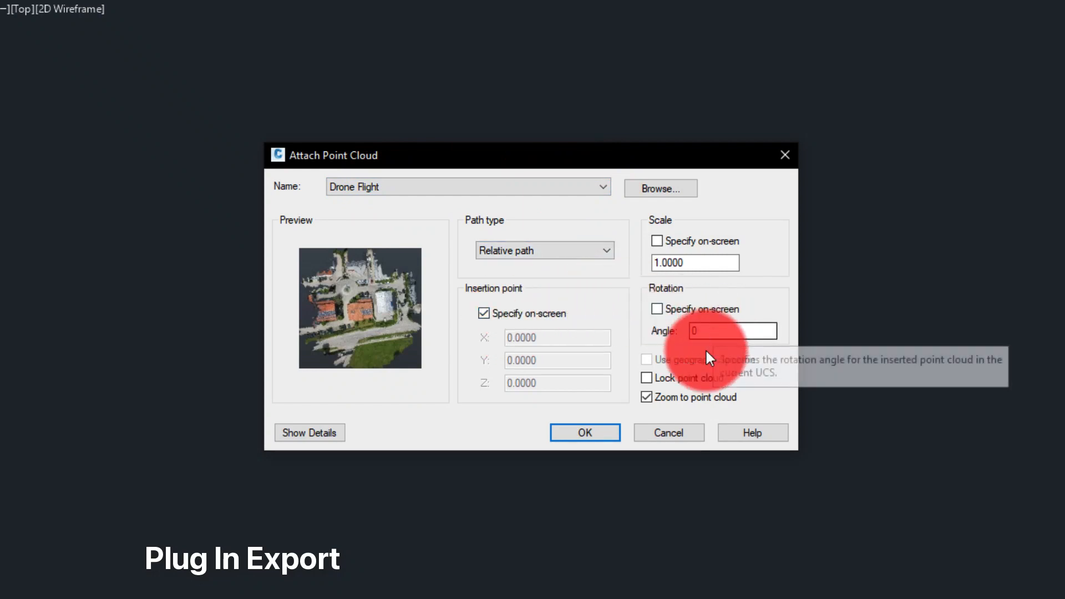
click(332, 435)
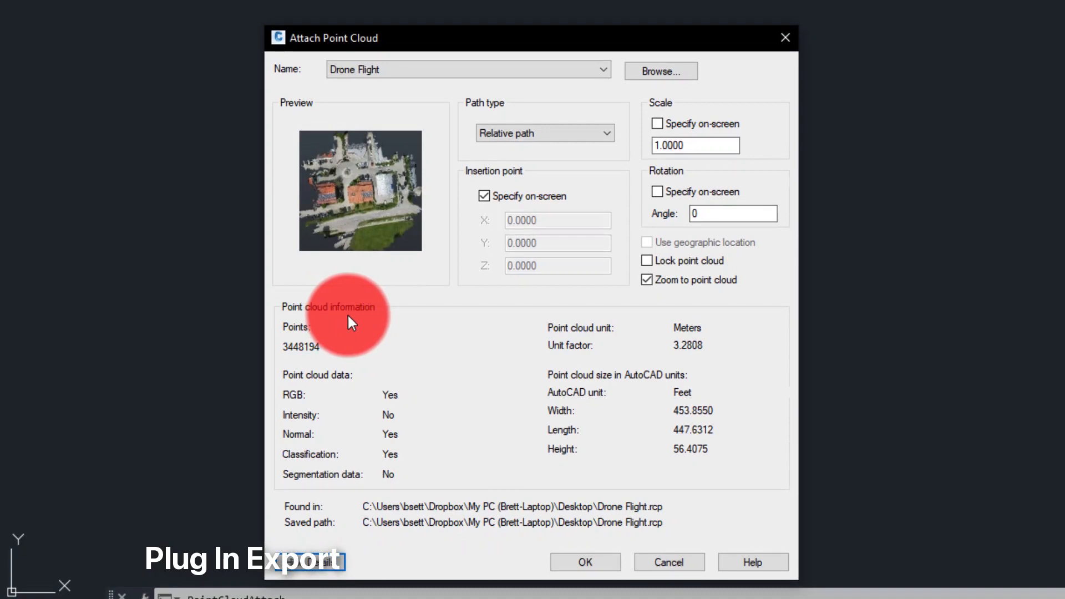
click(588, 567)
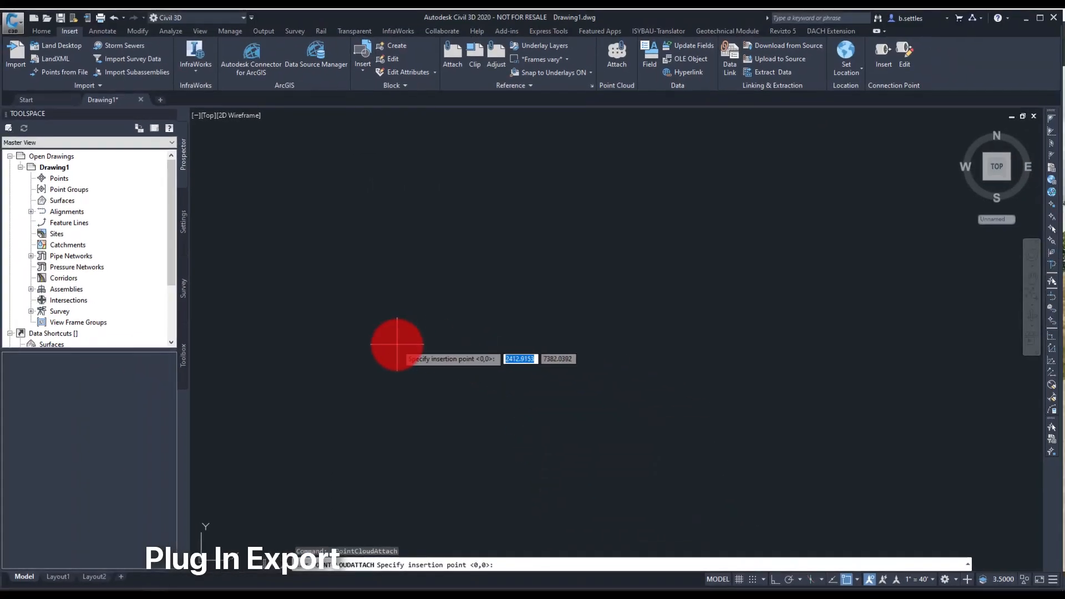
click(397, 345)
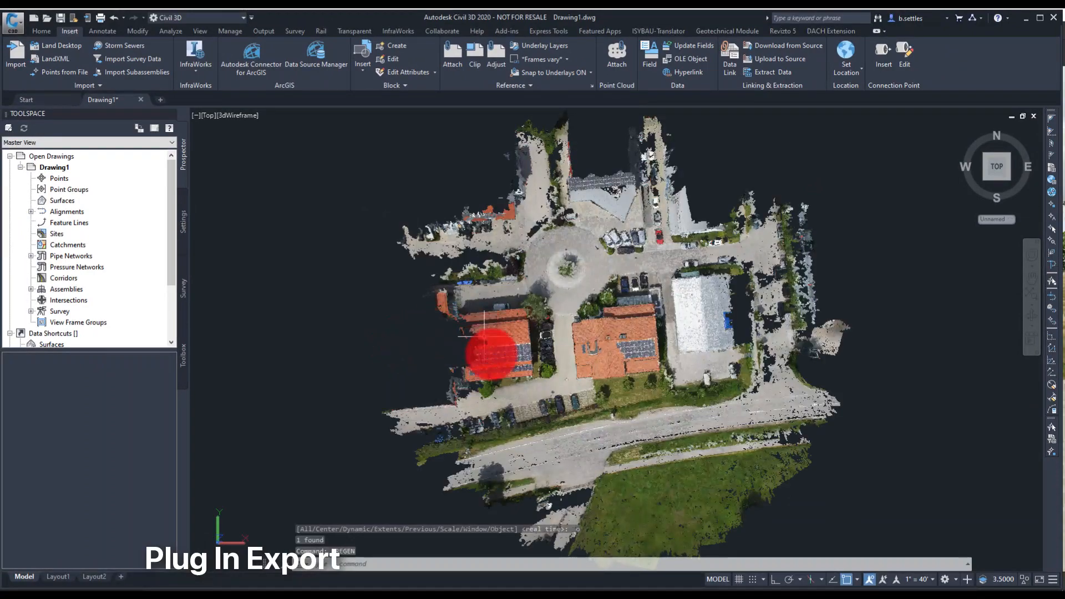
Step: Link the Civil 3D drawing to the existing Revizto cloud project Drone Data Workflow
drag(486, 371, 654, 310)
shift+middle_drag(653, 310, 668, 311)
scroll(651, 301, up, 4)
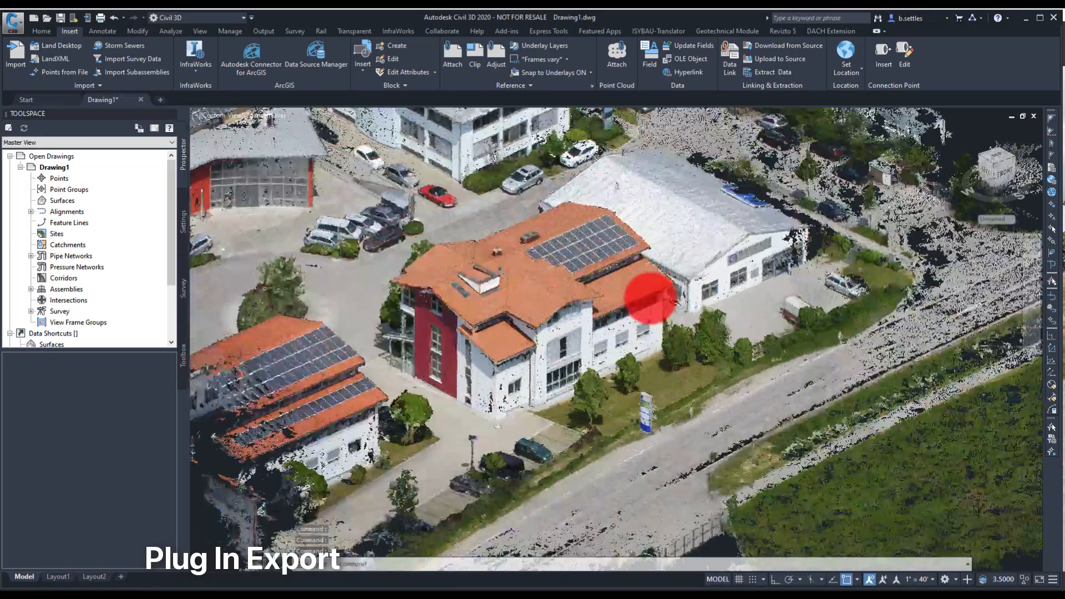
scroll(646, 295, down, 5)
scroll(616, 306, up, 3)
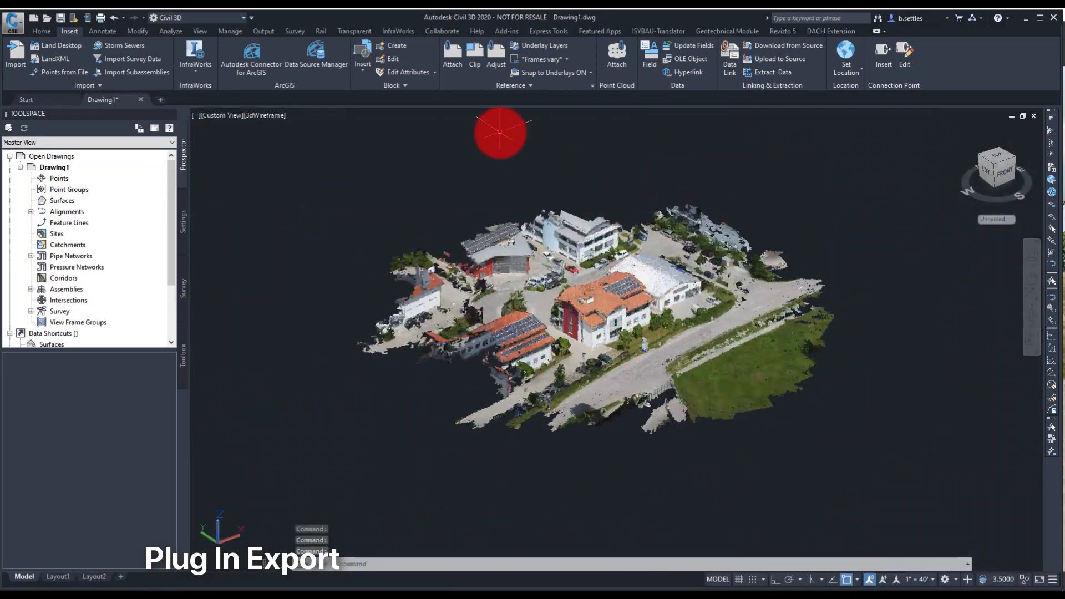
click(779, 31)
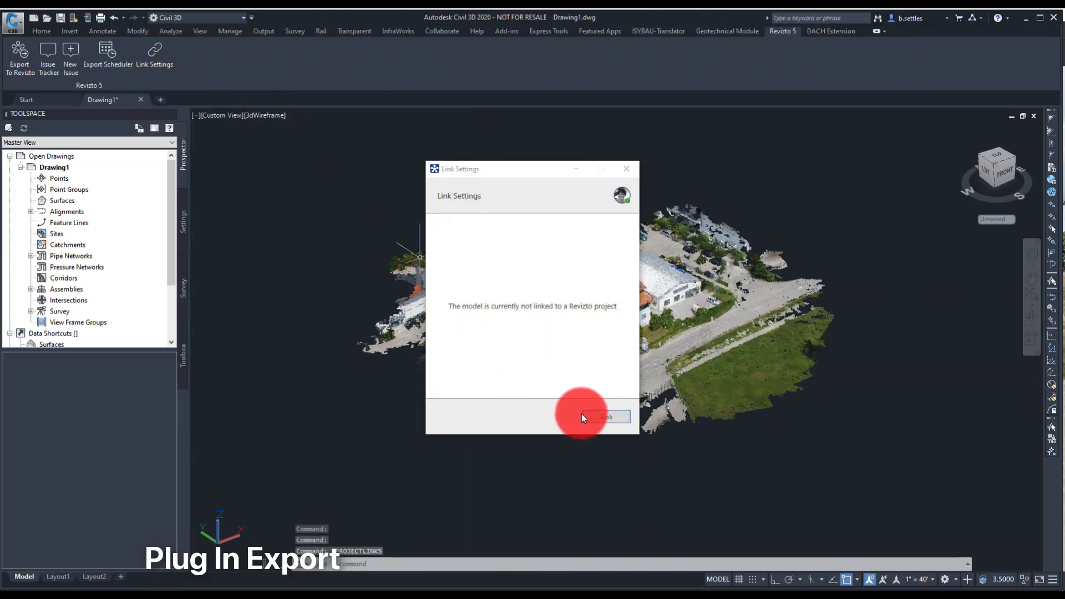
click(595, 417)
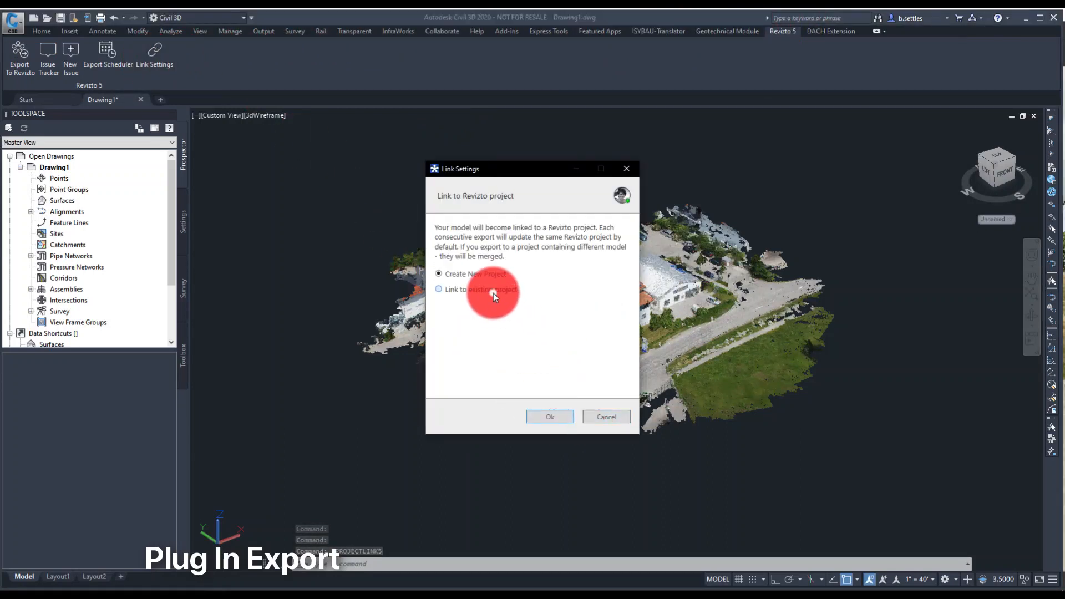
click(558, 418)
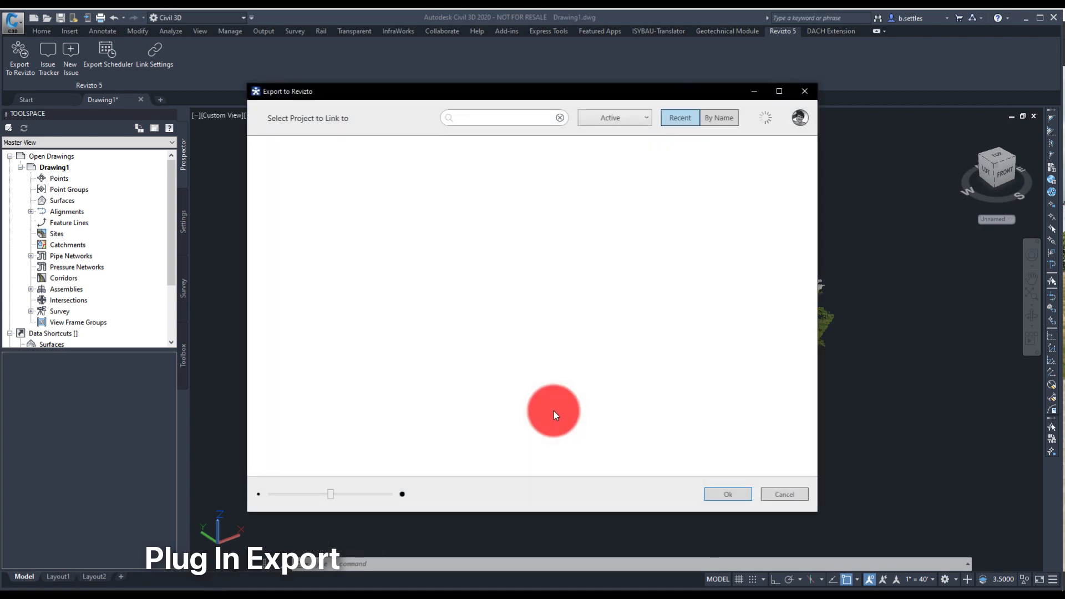
click(435, 188)
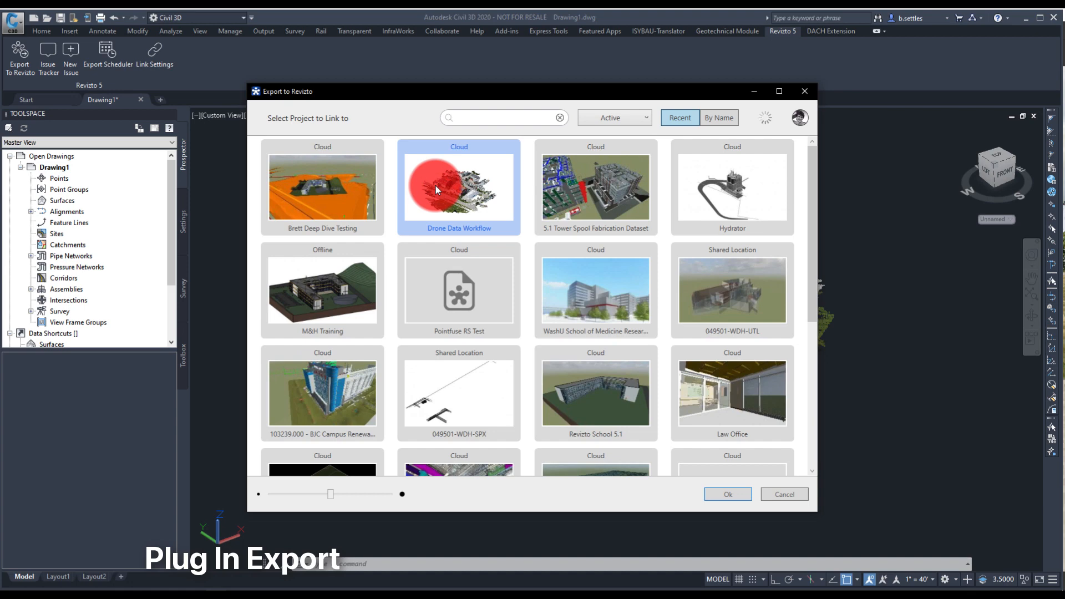
click(724, 494)
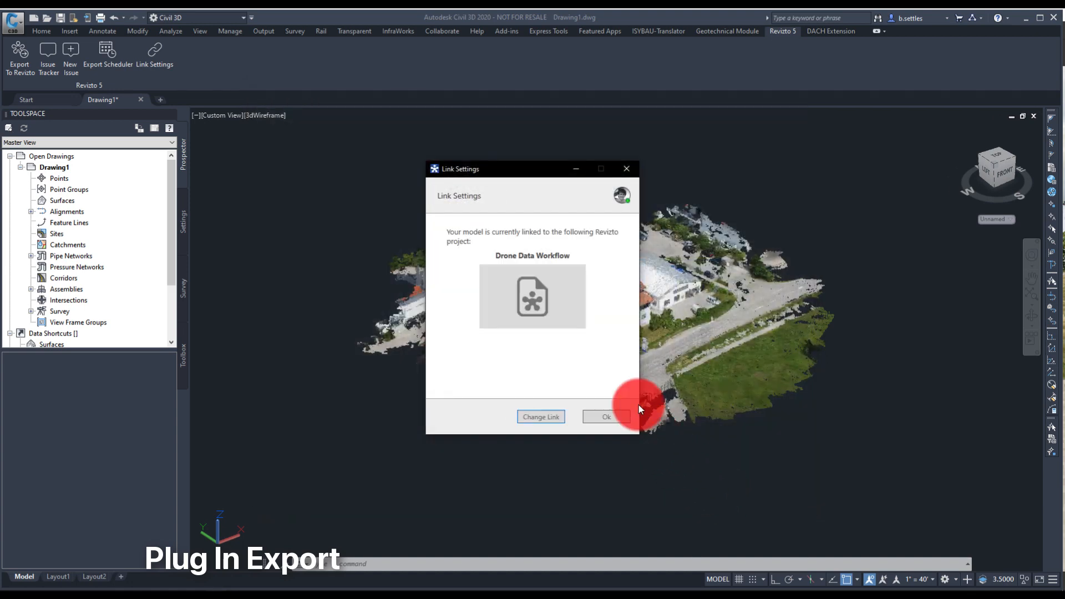
click(607, 417)
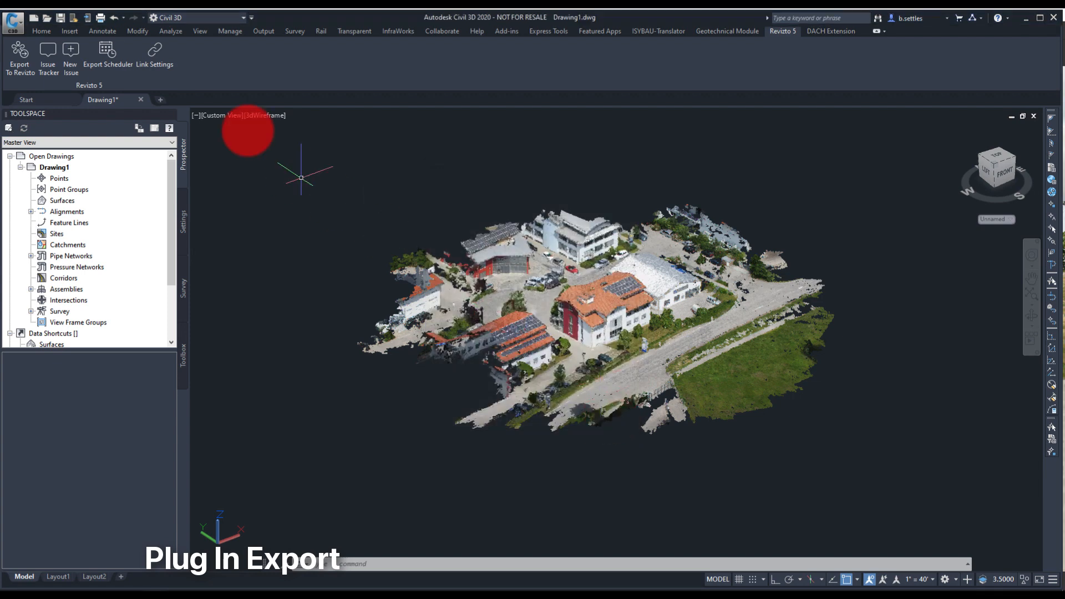
Step: Export the drawing to Revizto as a new appended model with the point cloud included at Best Quality (0.01 ft)
click(17, 59)
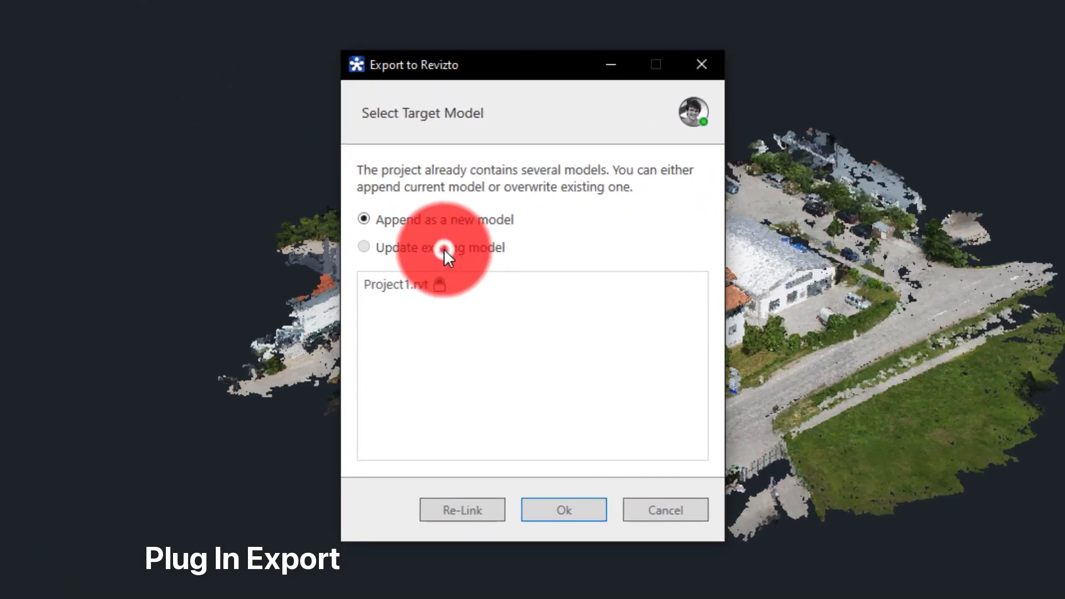
click(546, 508)
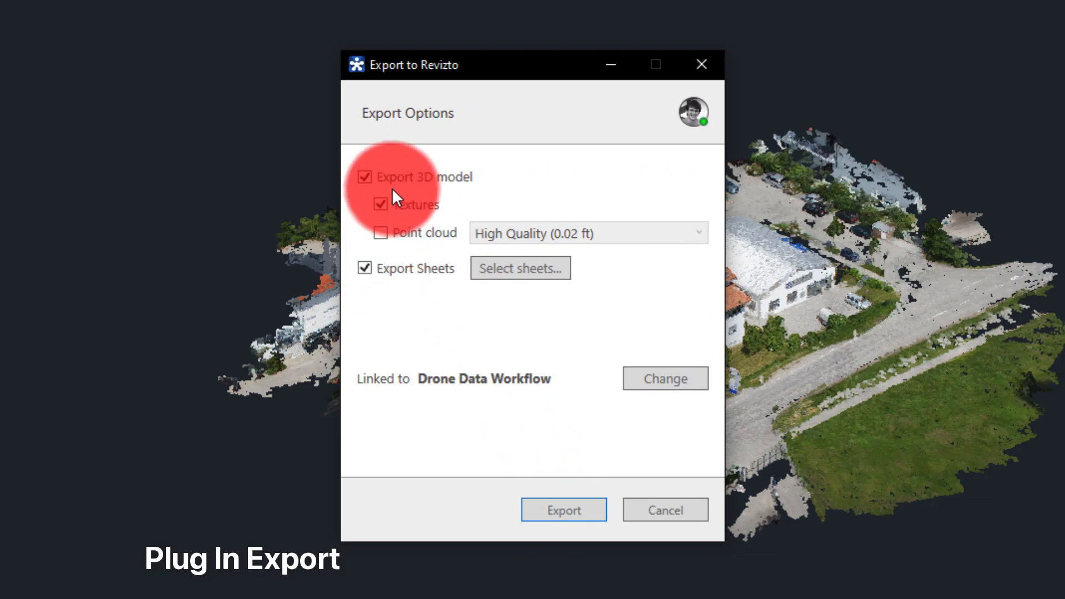
click(401, 230)
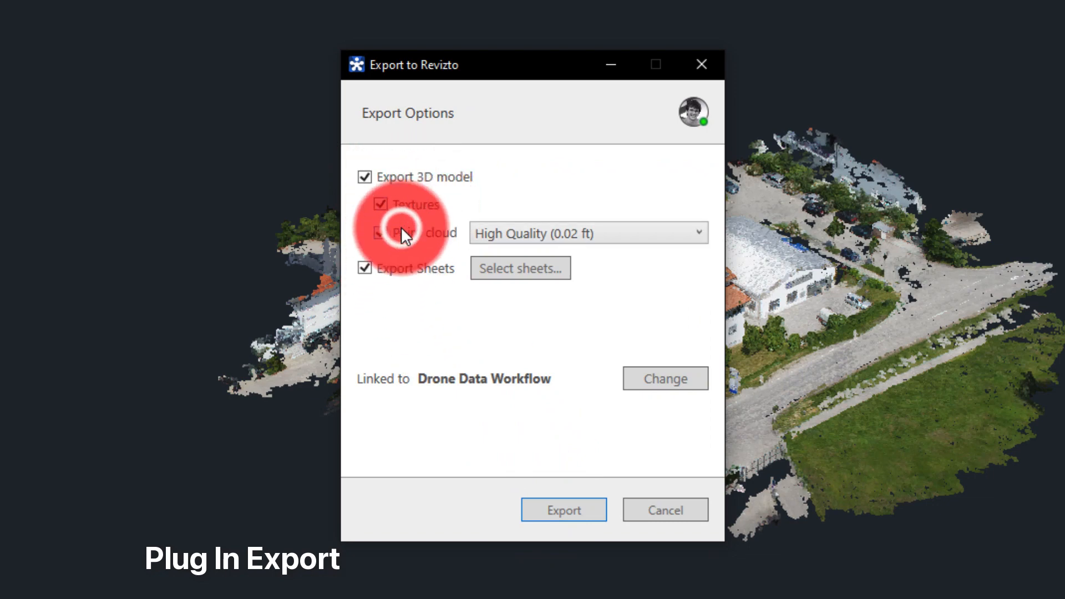
click(525, 234)
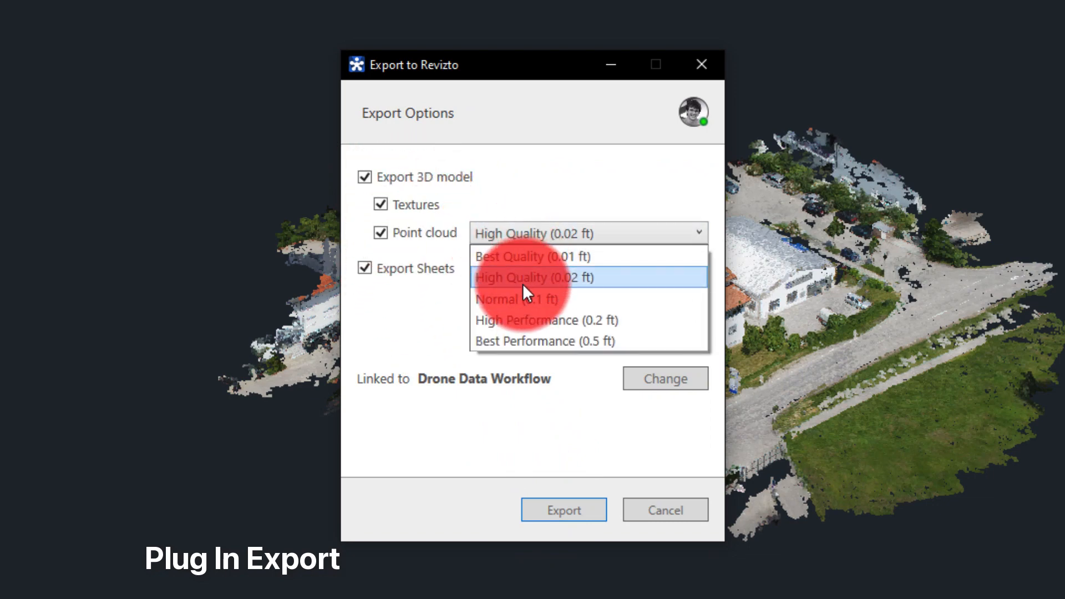
click(518, 256)
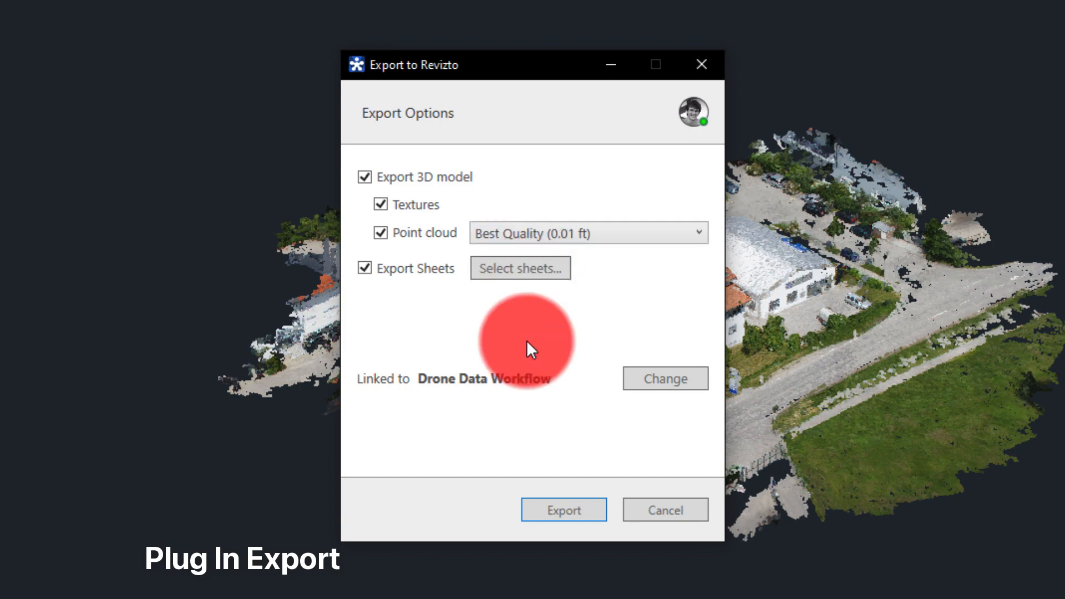
click(572, 516)
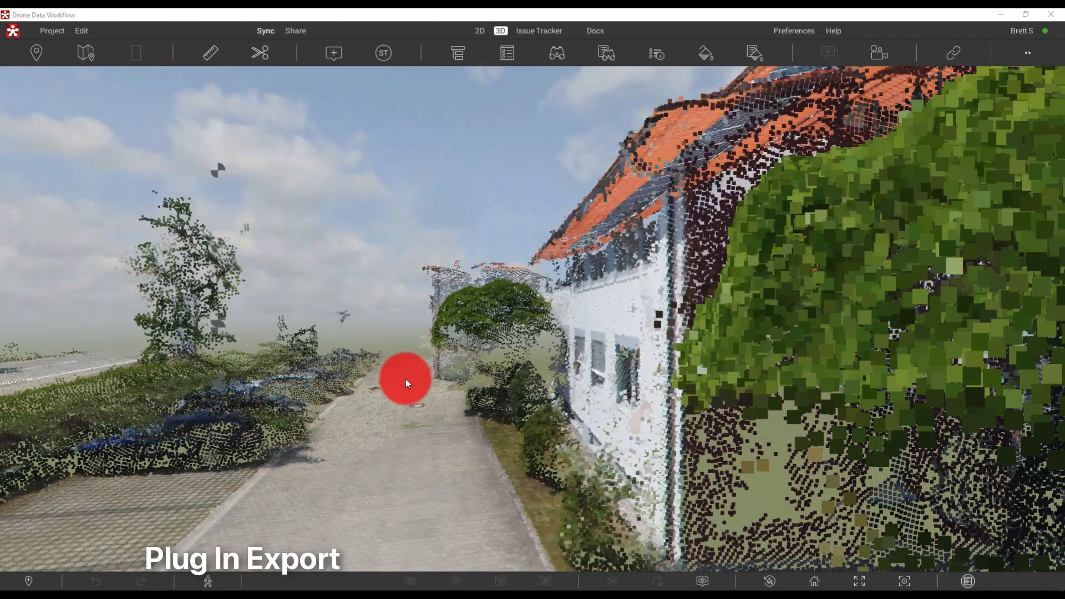
Step: Examine the exported point cloud in Revizto, from the path beside the building out to the road
drag(405, 378, 413, 389)
mouse_move(415, 390)
mouse_down()
mouse_move(452, 385)
mouse_move(494, 409)
mouse_move(540, 403)
mouse_up()
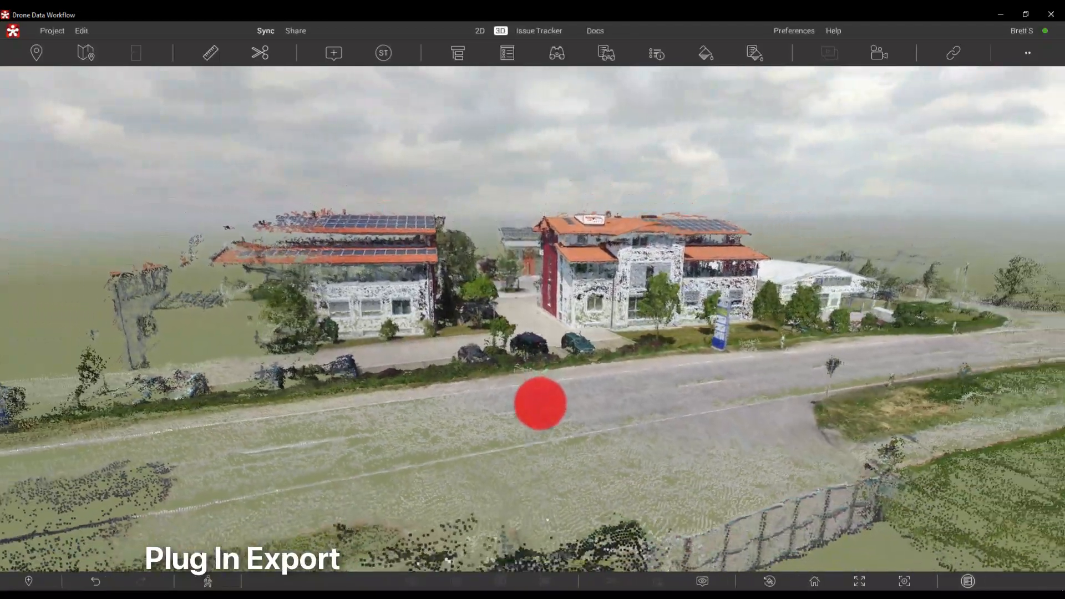